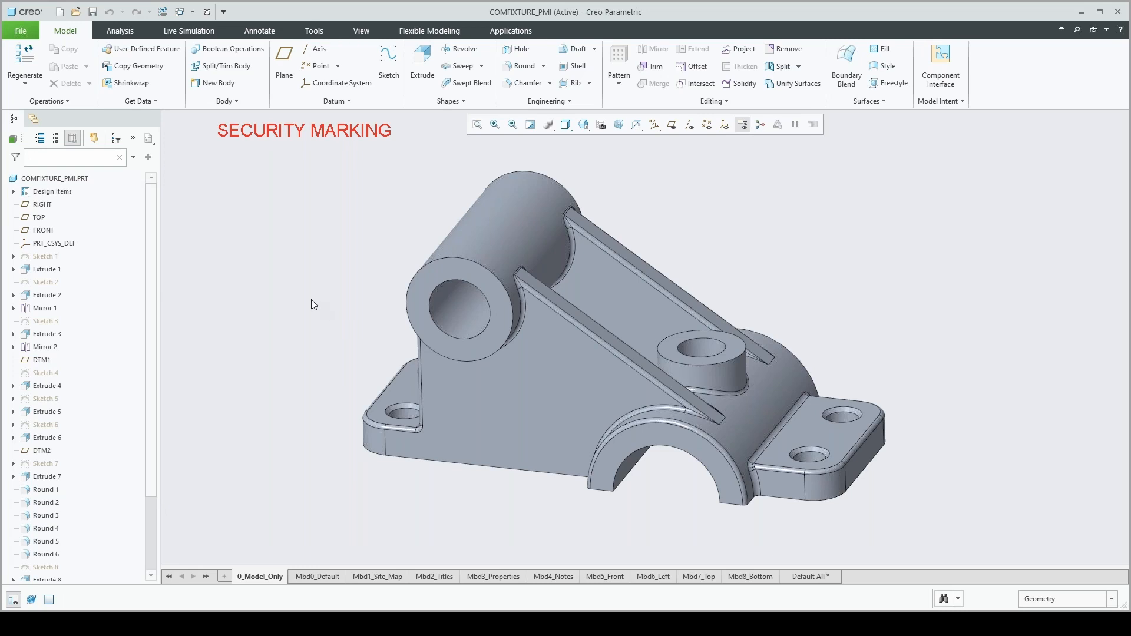
# Review the Site Map, Titles, Properties and Notes model states, ending with the Mbd5_Front state displayed
pyautogui.moveTo(311, 301)
pyautogui.mouseDown(button='middle')
pyautogui.moveTo(371, 303)
pyautogui.moveTo(366, 312)
pyautogui.mouseUp(button='middle')
pyautogui.scroll(-1, 371, 302)
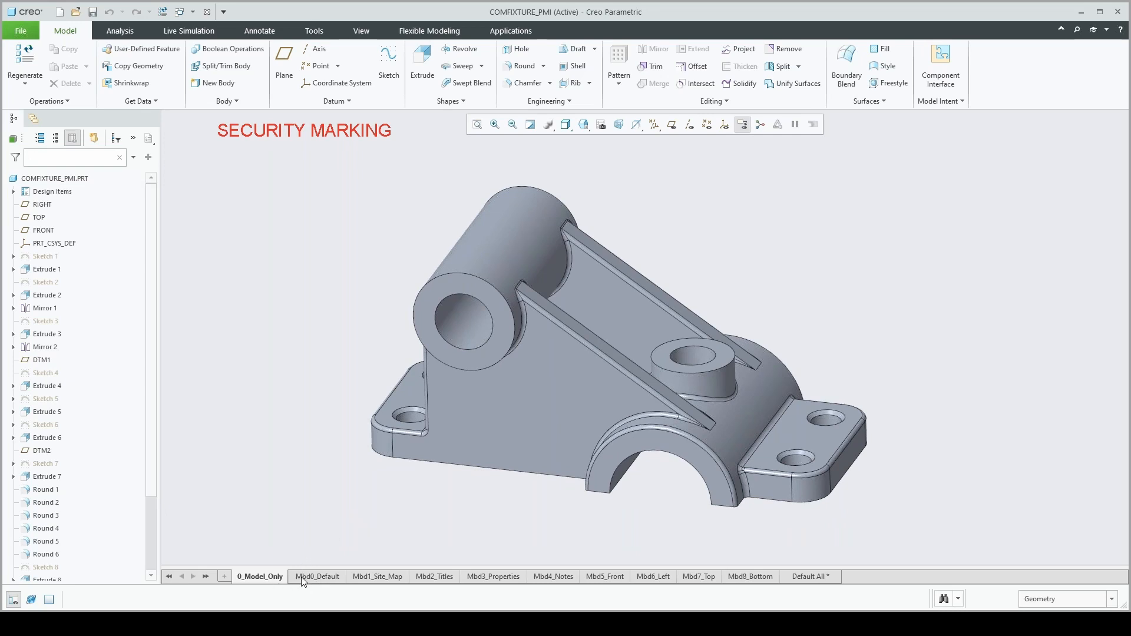
pyautogui.click(322, 577)
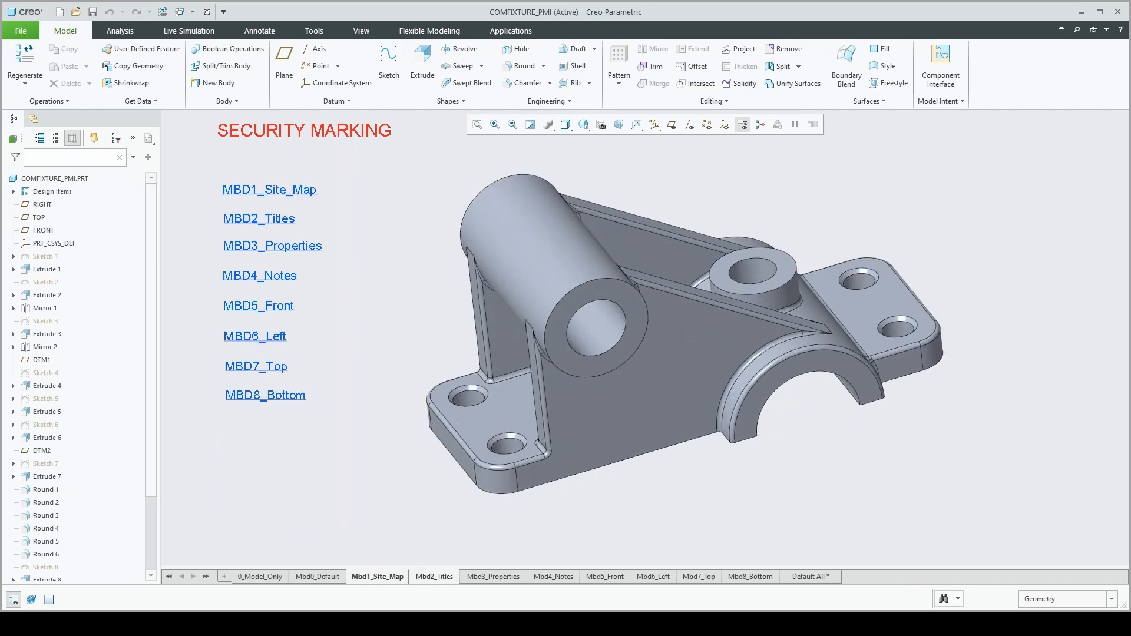
pyautogui.click(442, 580)
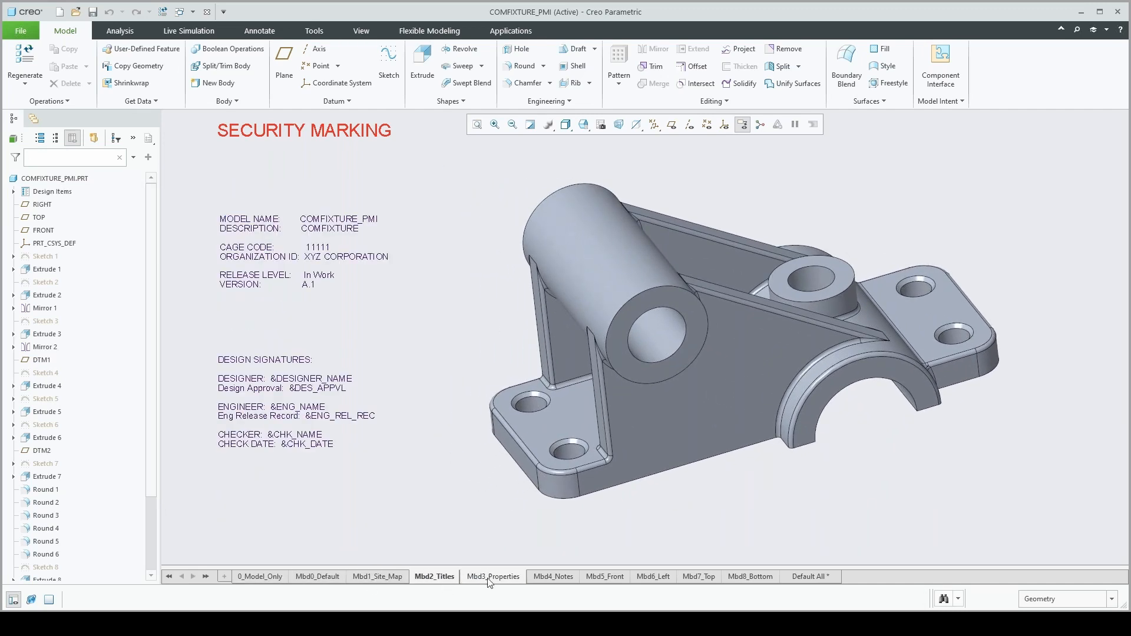
pyautogui.click(553, 575)
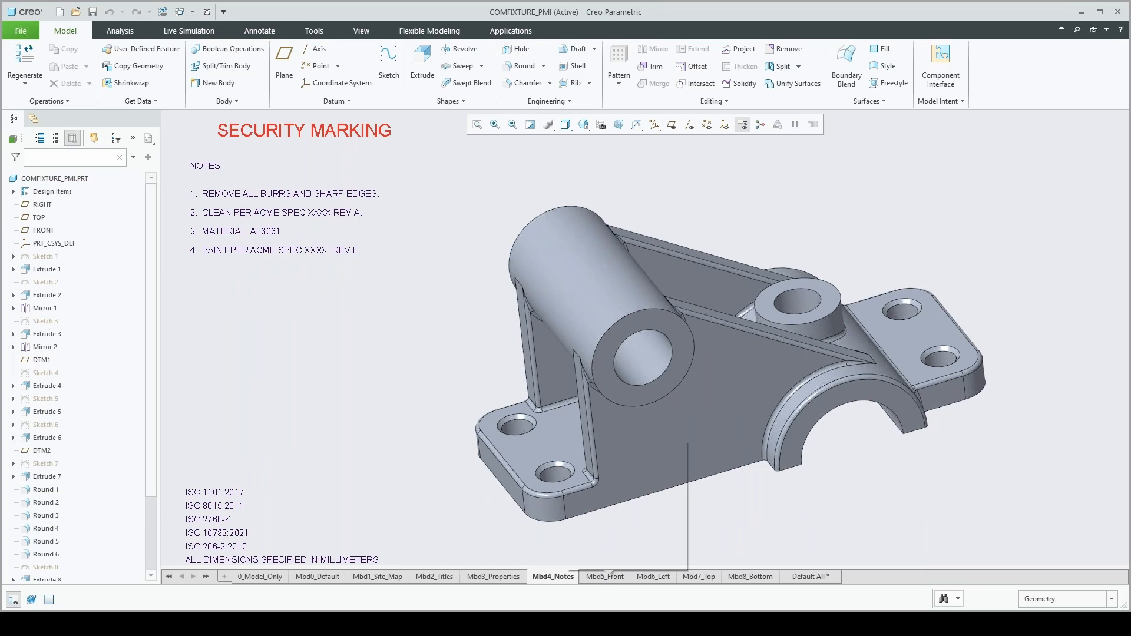
pyautogui.click(605, 576)
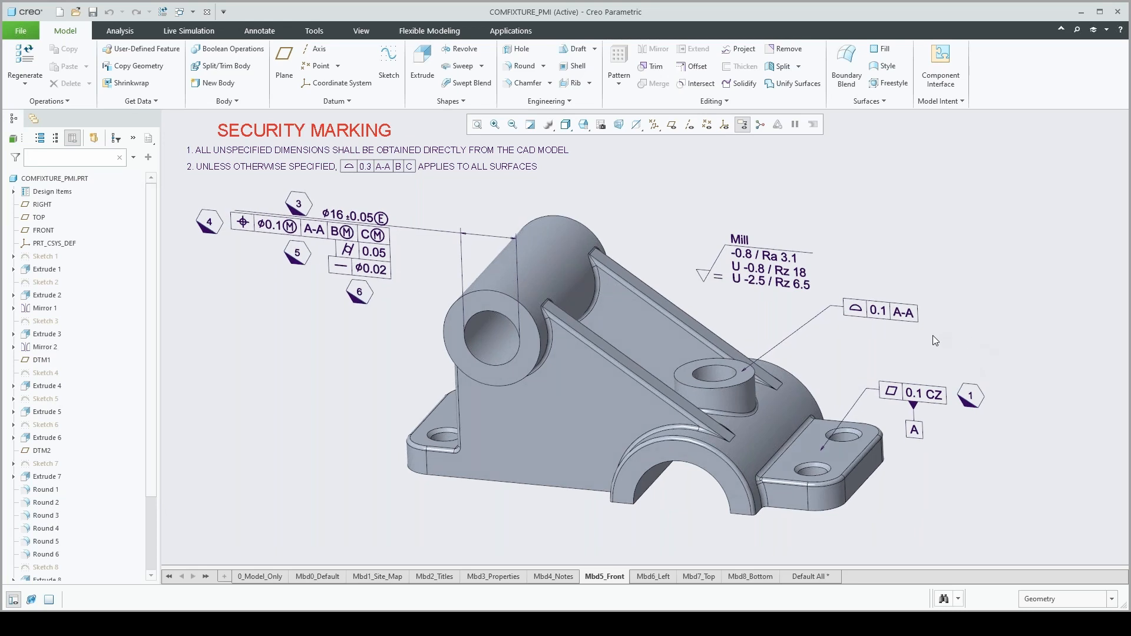
# Place another hexagonal symbol like number 1, attached to the 0.1 A-A profile tolerance and positioned just below its frame
pyautogui.click(972, 401)
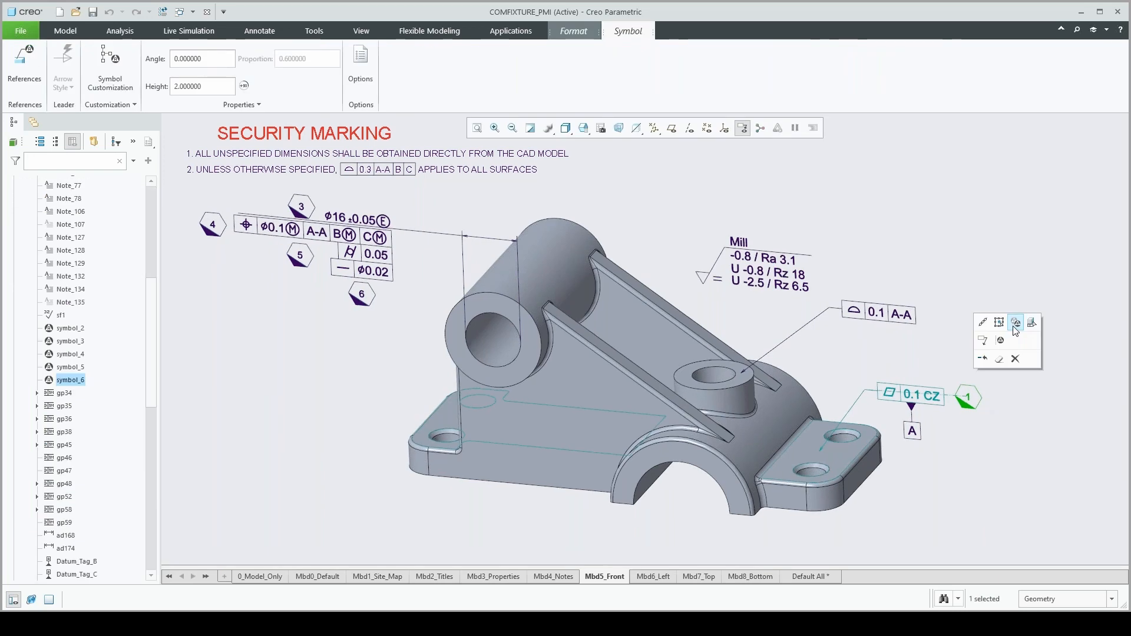
pyautogui.click(1016, 322)
pyautogui.click(880, 319)
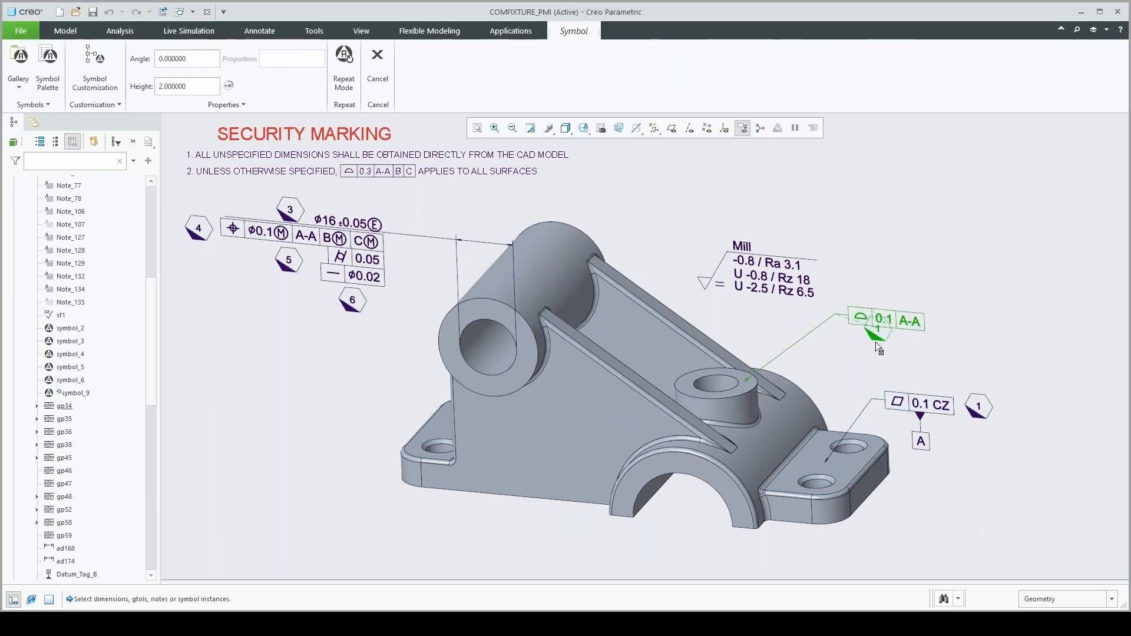
pyautogui.click(879, 352)
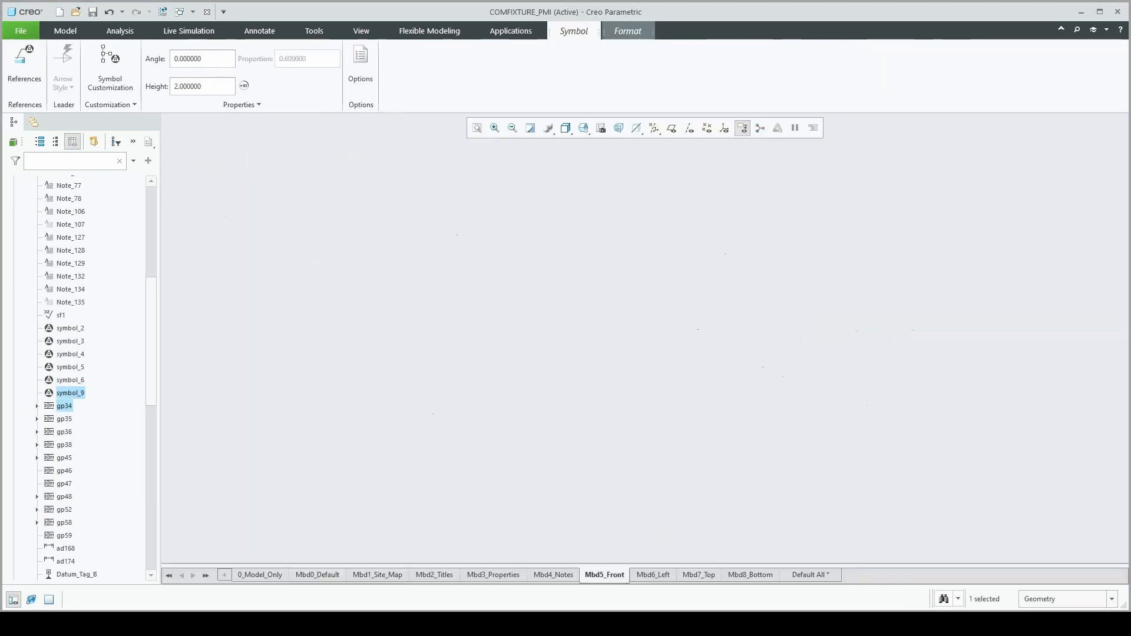
# Set the new hexagonal symbol's INDEX text to 2
pyautogui.click(110, 66)
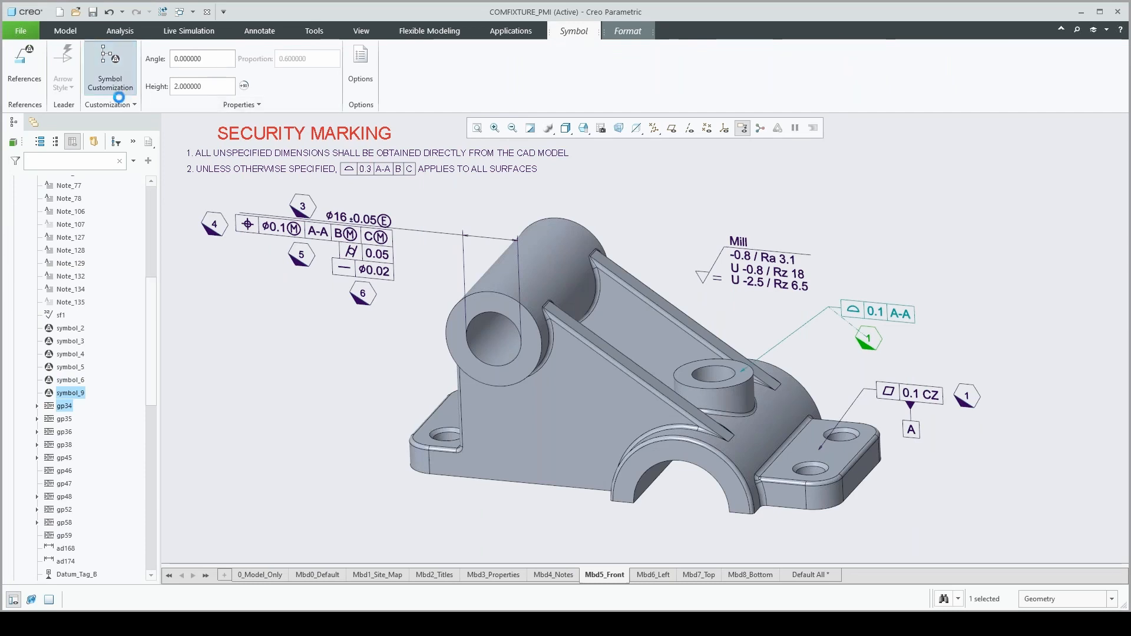
pyautogui.write('2')
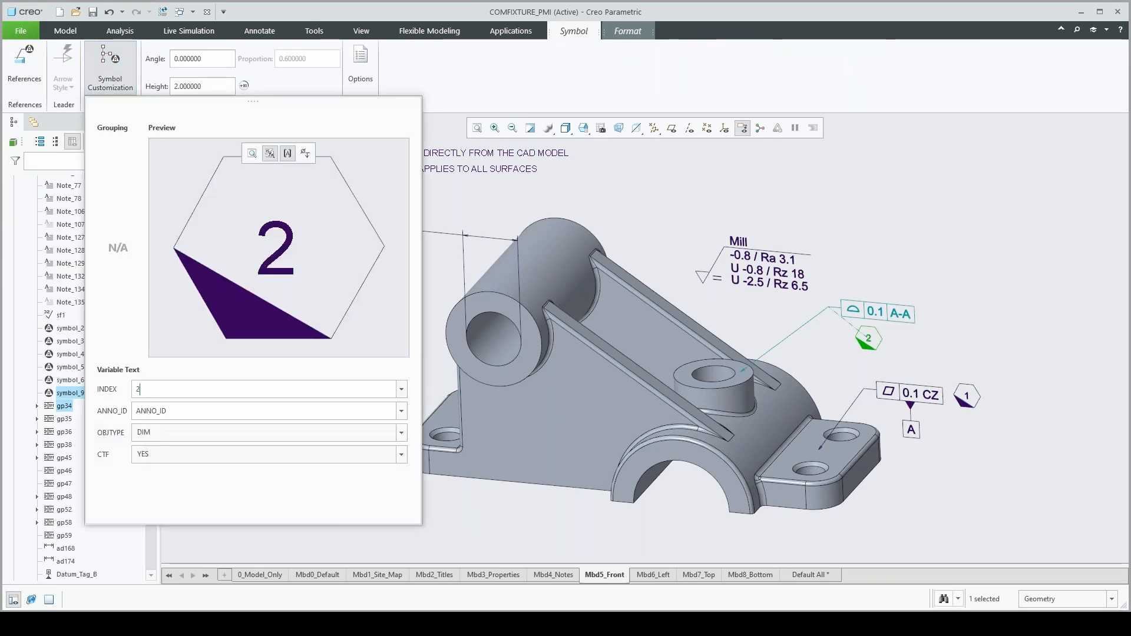
pyautogui.click(948, 252)
pyautogui.click(941, 312)
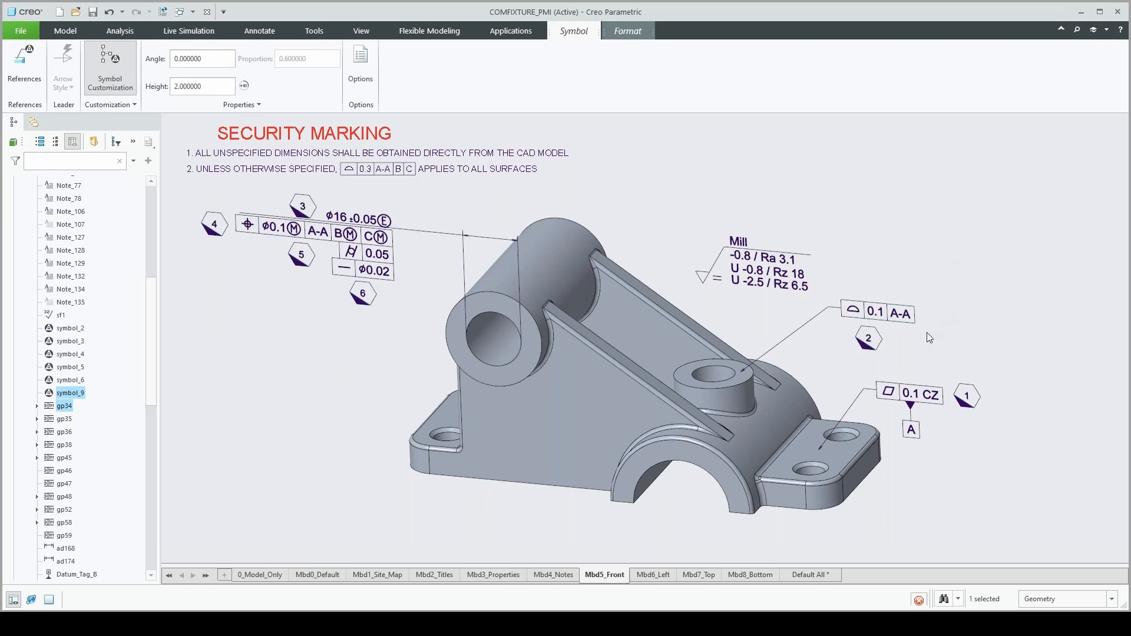
# Move the Mill surface finish annotation directly above the 0.1 A-A profile tolerance and attach it to that tolerance frame
pyautogui.click(749, 271)
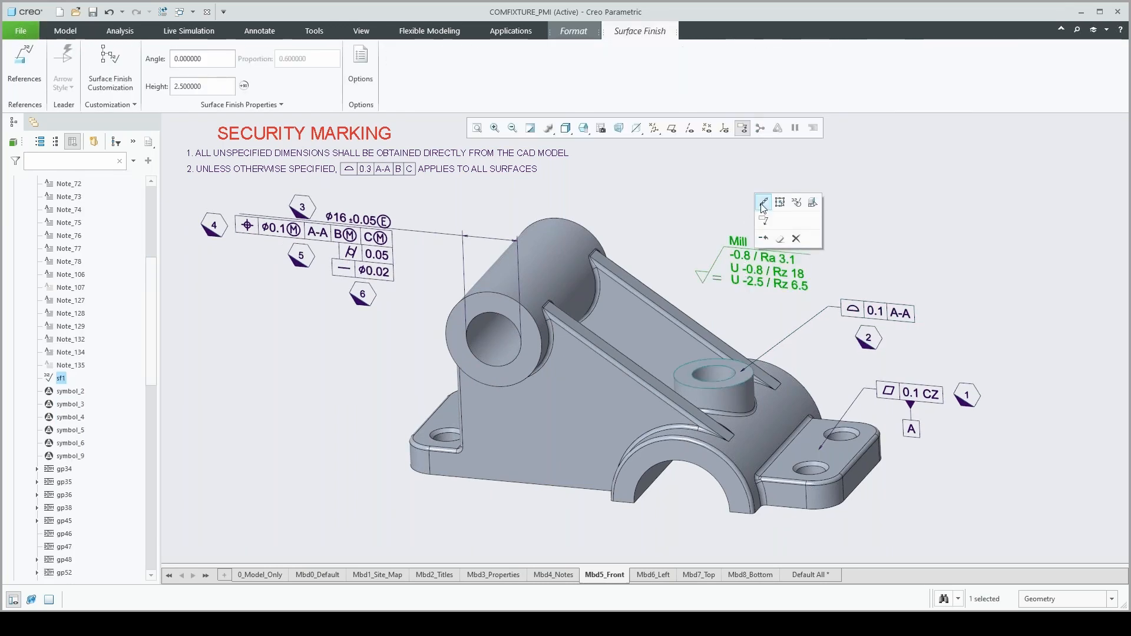
pyautogui.click(763, 205)
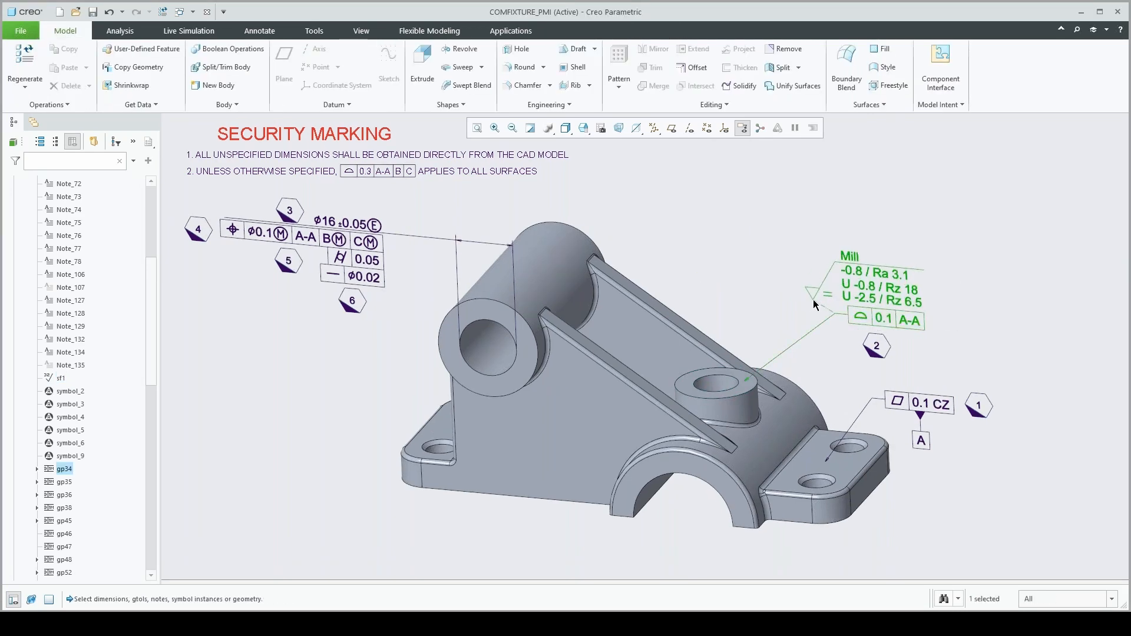
pyautogui.click(814, 299)
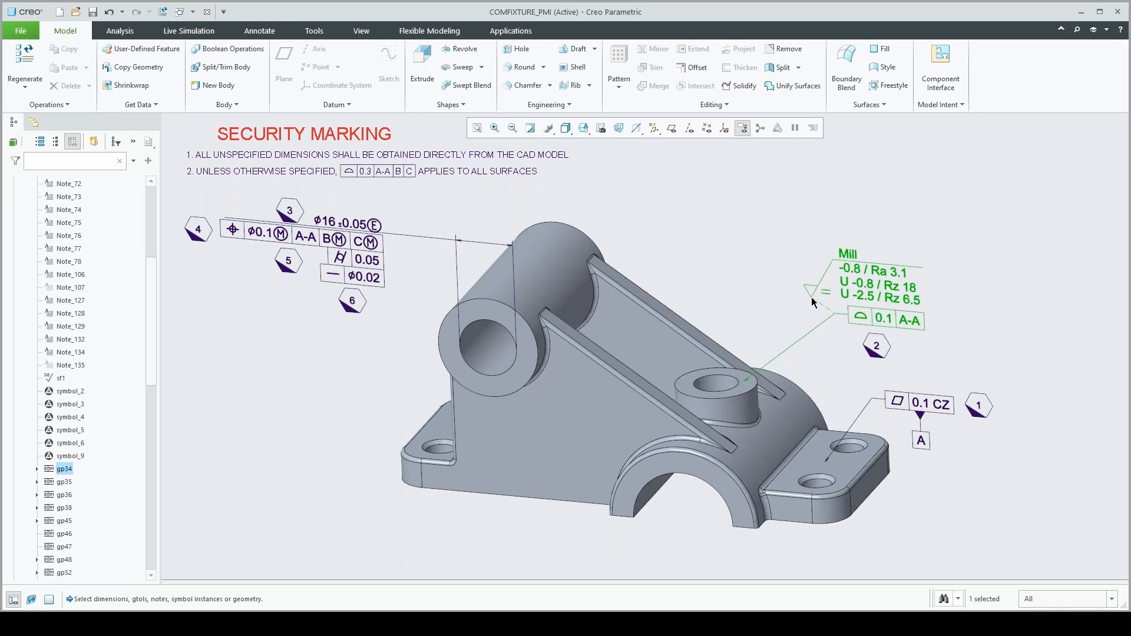
pyautogui.middleClick(812, 297)
pyautogui.click(879, 320)
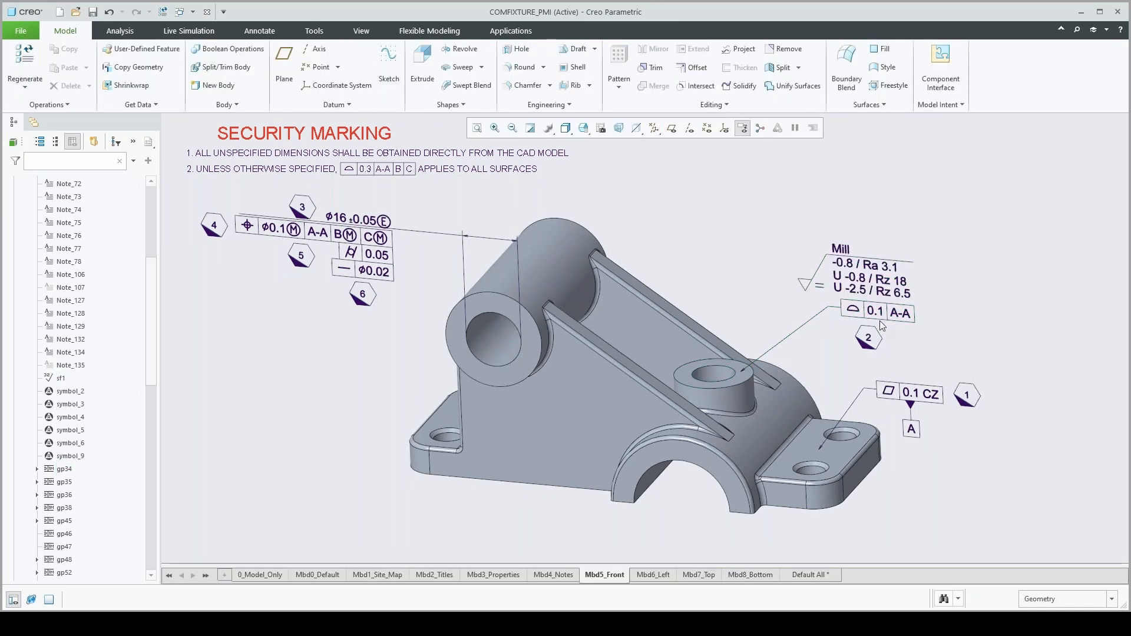
# Shift the 0.1 A-A tolerance frame slightly closer to the boss together with its attached surface finish and symbol
pyautogui.click(890, 314)
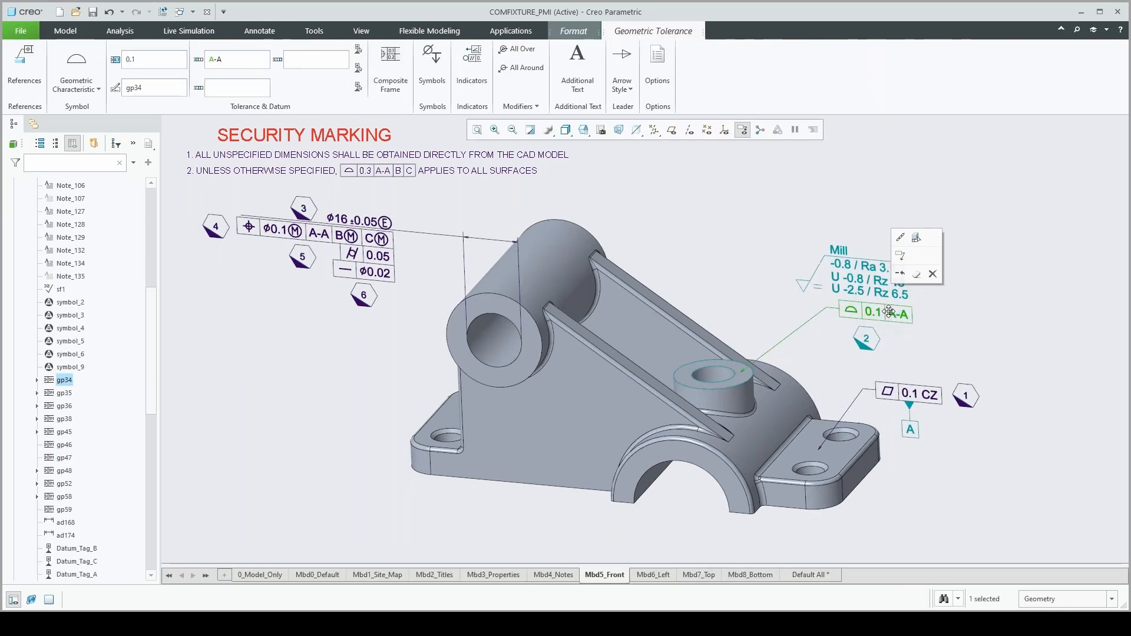
pyautogui.moveTo(890, 313)
pyautogui.mouseDown()
pyautogui.moveTo(846, 301)
pyautogui.moveTo(874, 312)
pyautogui.mouseUp()
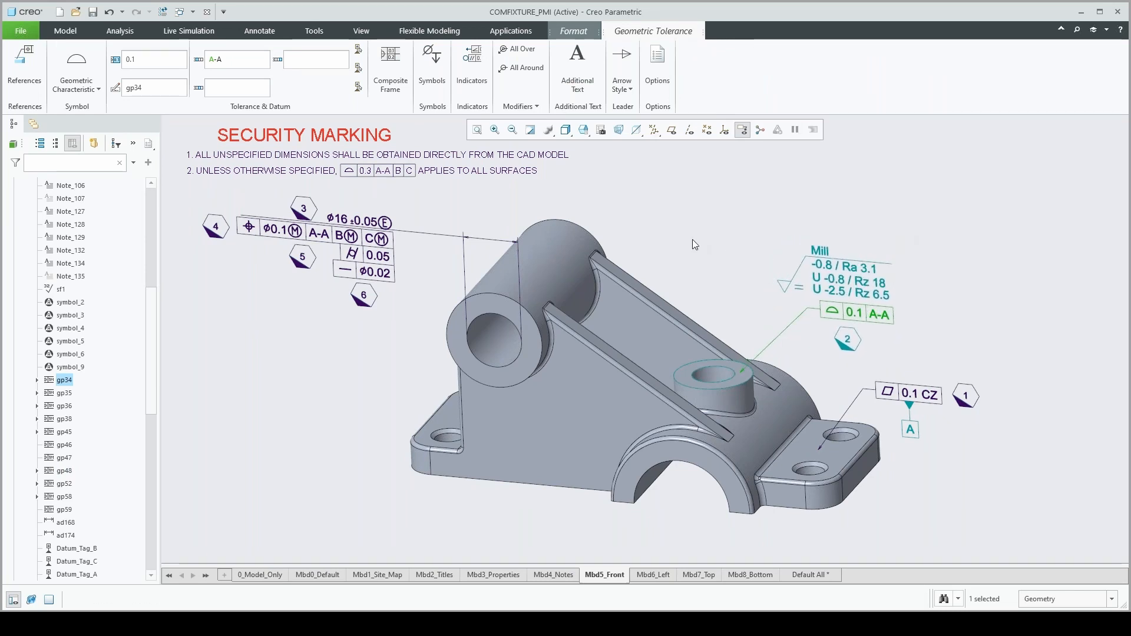
pyautogui.click(692, 239)
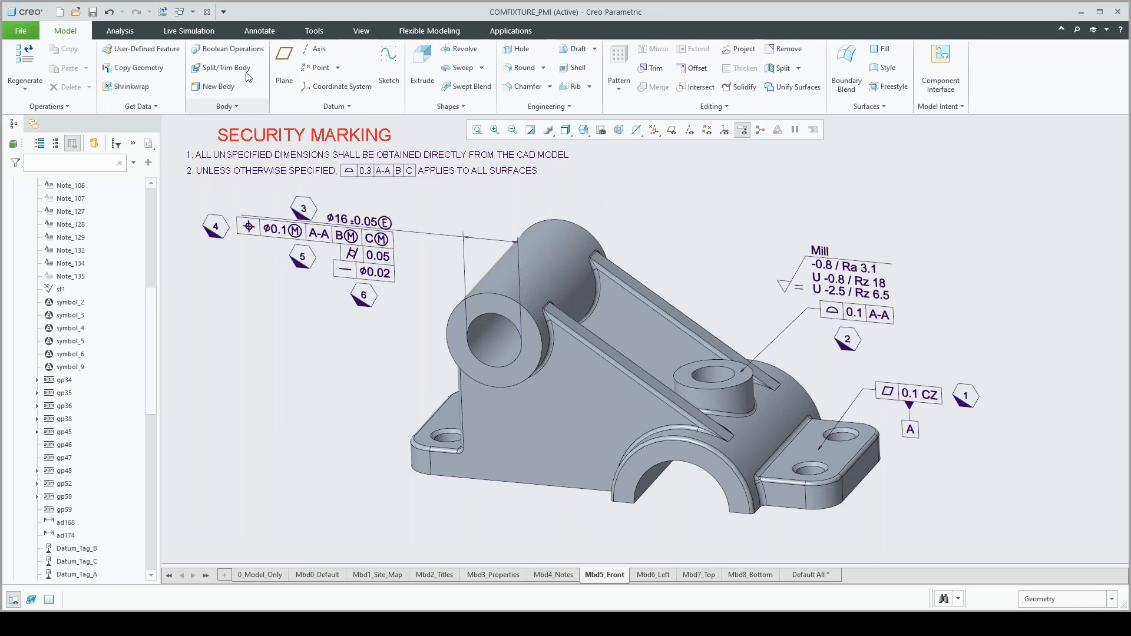
# View Sheet 3 of the COMFIXTURE_PMI drawing, then return to the COMFIXTURE_PMI part window
pyautogui.click(192, 11)
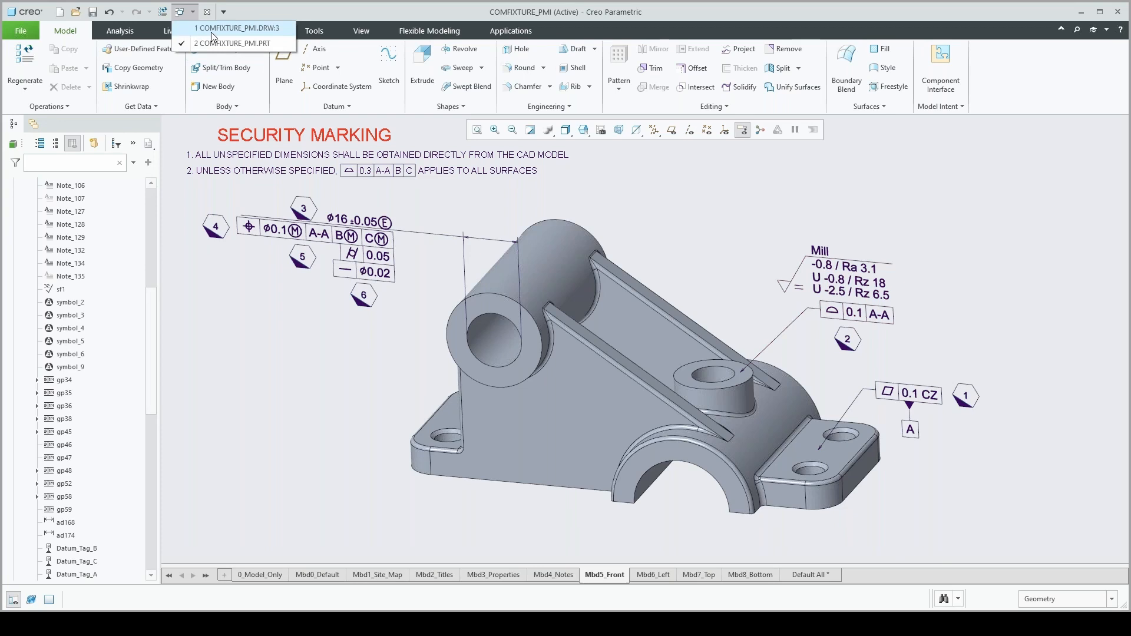
pyautogui.click(211, 29)
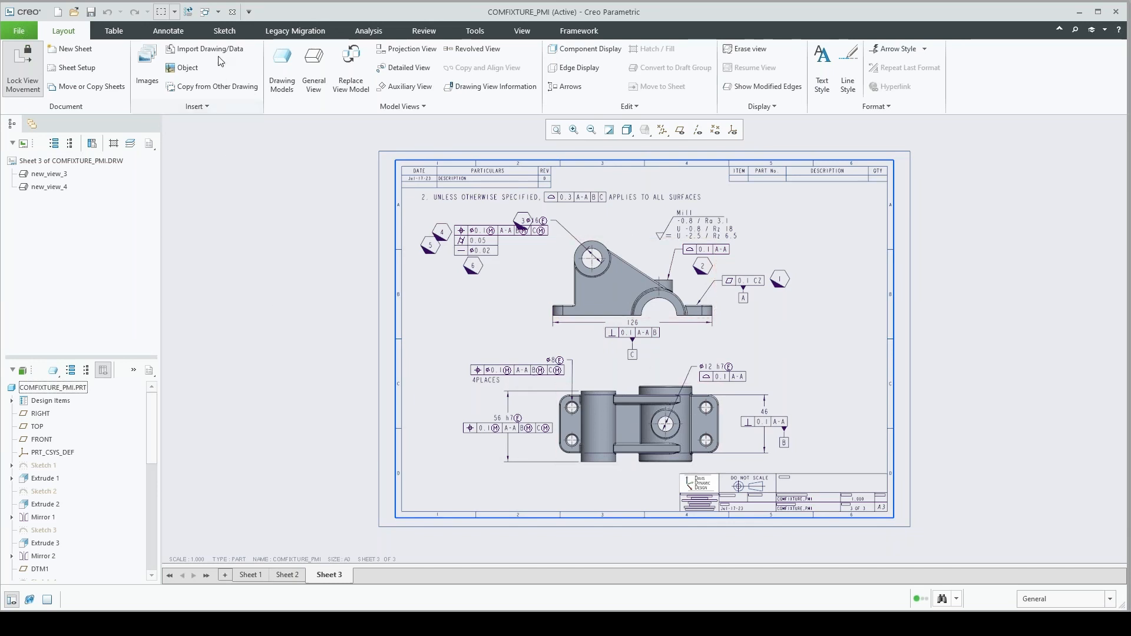
pyautogui.click(209, 15)
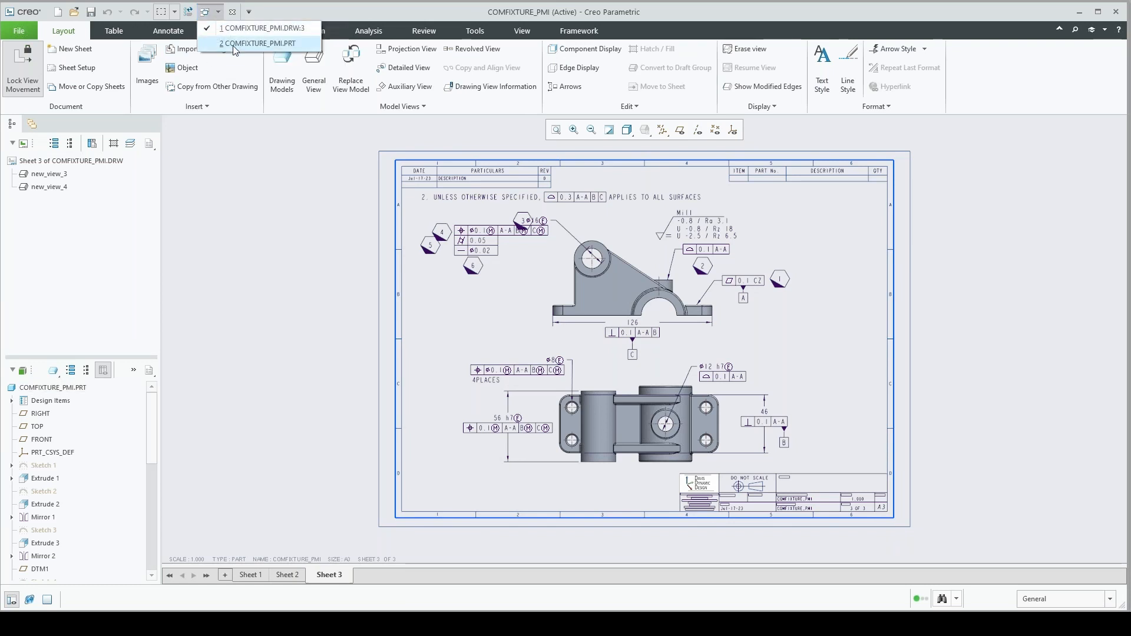
pyautogui.click(247, 44)
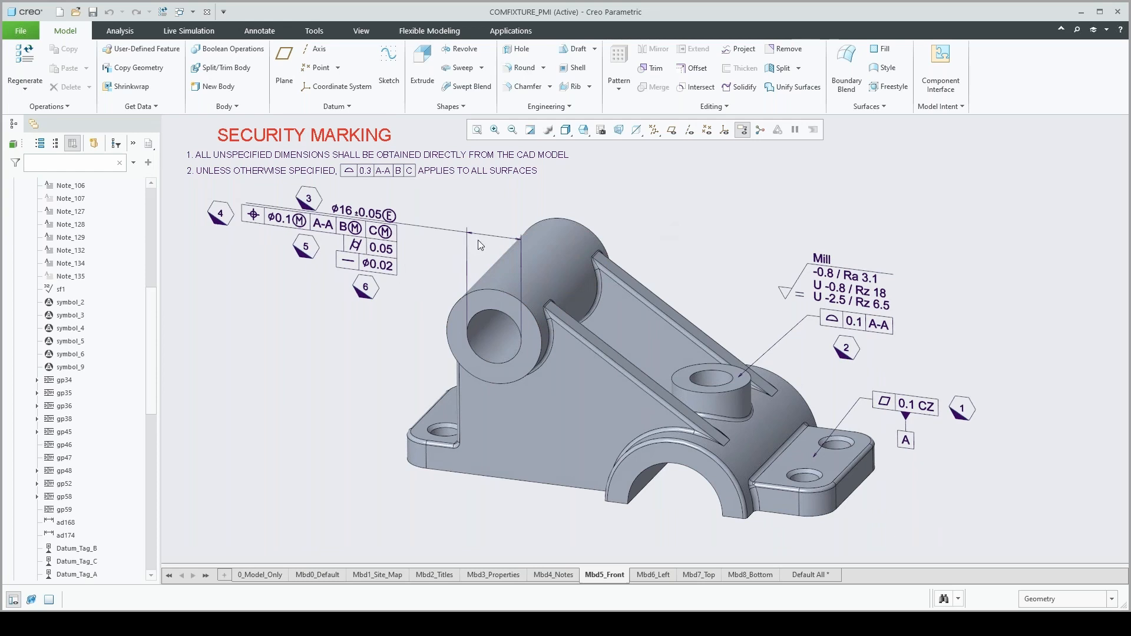
# Start GD&T Advisor, show the constraint state colouring to check the model's surfaces, and hide it again
pyautogui.click(513, 31)
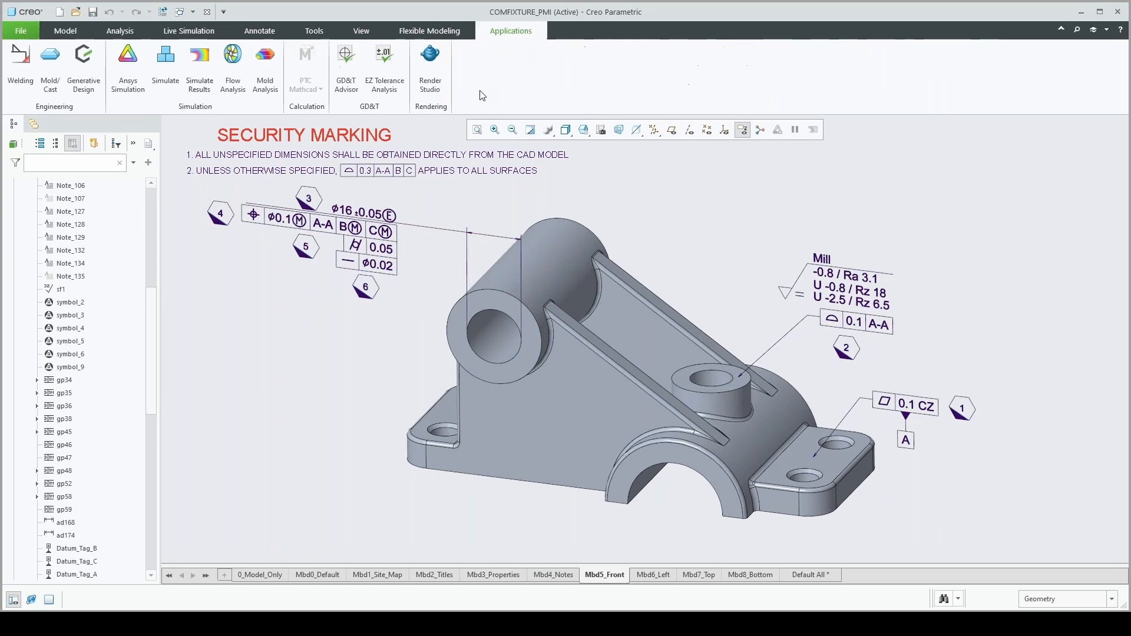
pyautogui.click(346, 66)
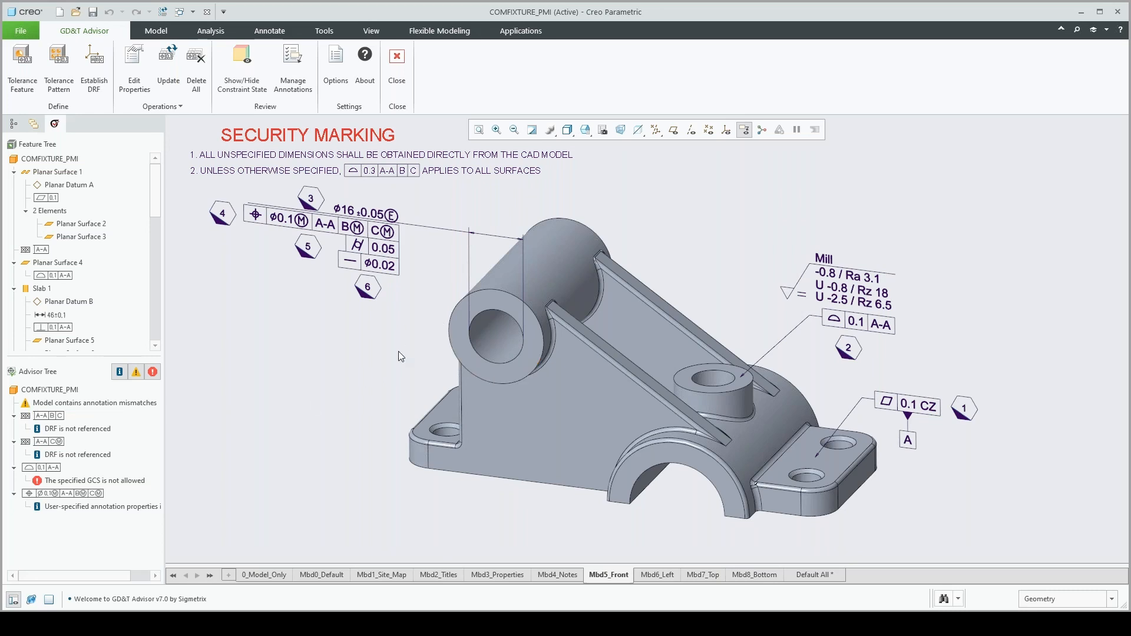
pyautogui.click(243, 81)
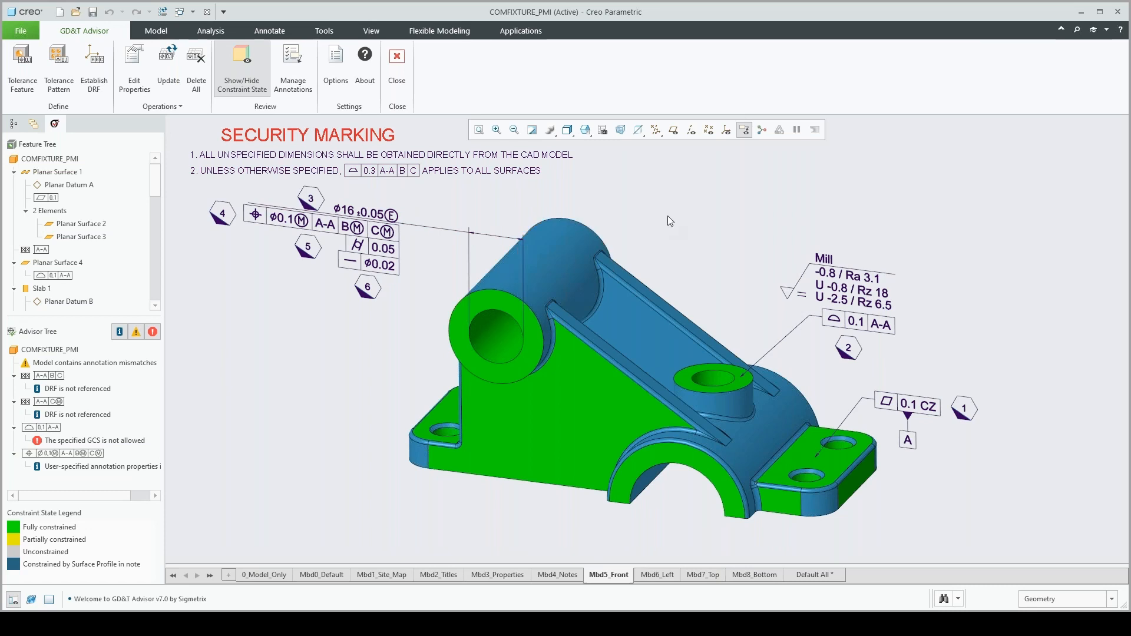
pyautogui.click(241, 65)
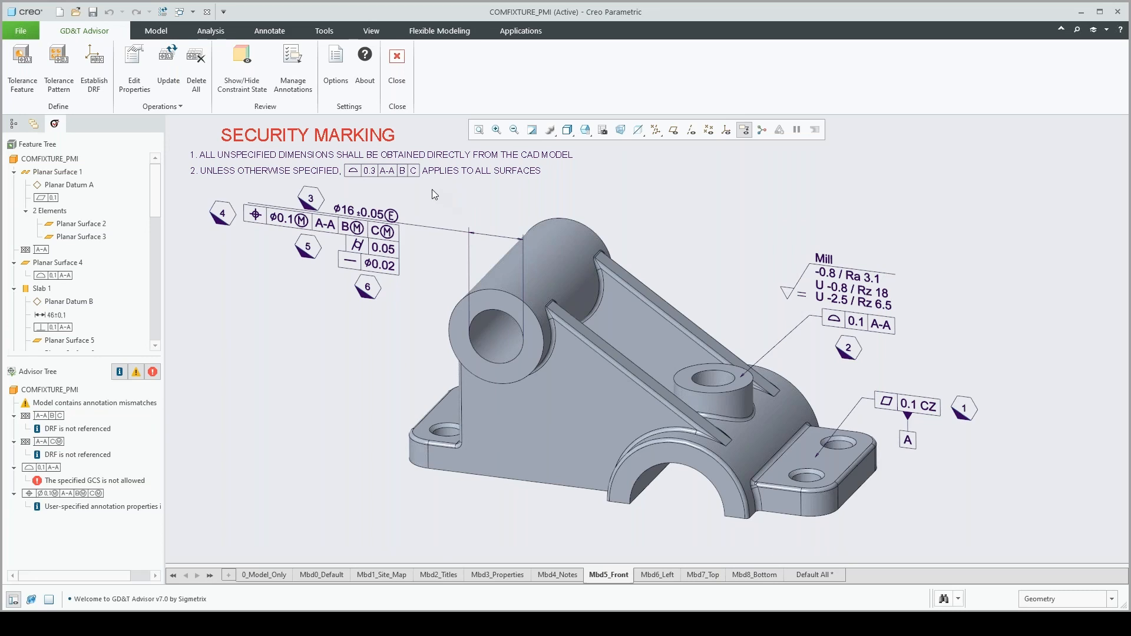
# Run a semantic query on the 0.3 A-A B C profile tolerance in note 2 to examine its referenced surfaces
pyautogui.click(398, 172)
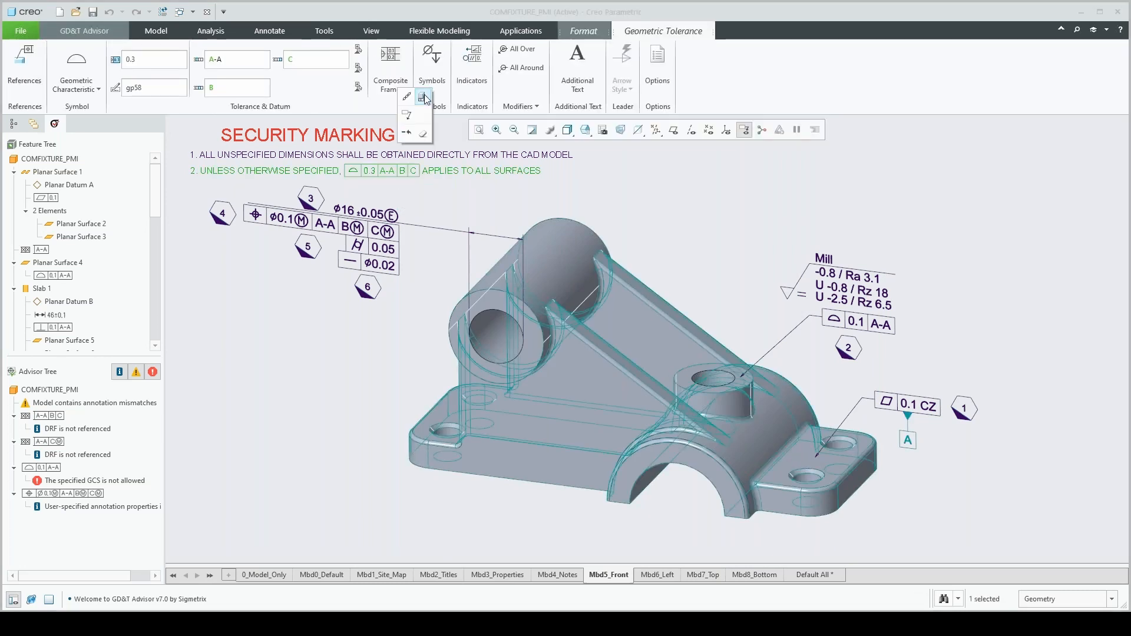
pyautogui.click(424, 97)
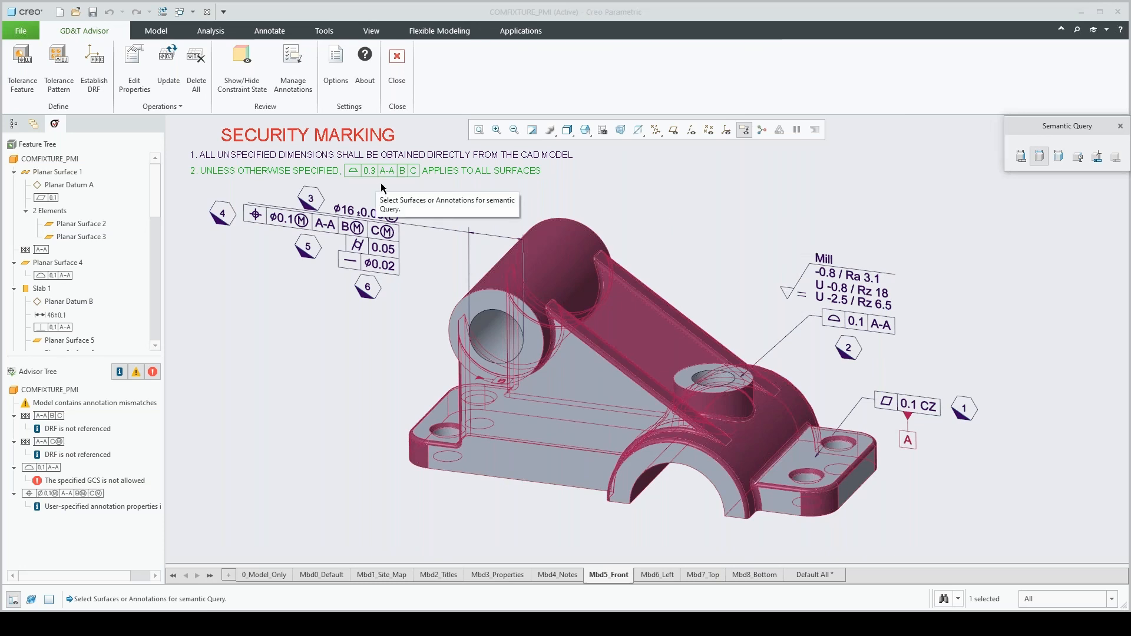
pyautogui.click(1119, 126)
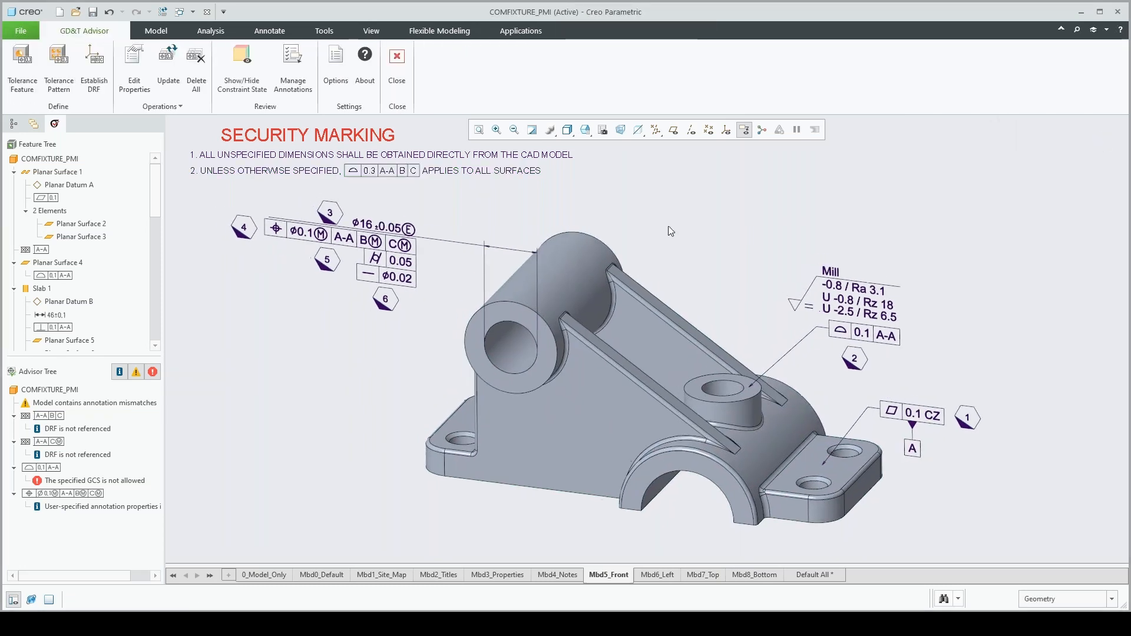
# Start a Shaft tolerance feature on the outer cylindrical surfaces of the upper tube
pyautogui.click(590, 264)
pyautogui.click(44, 92)
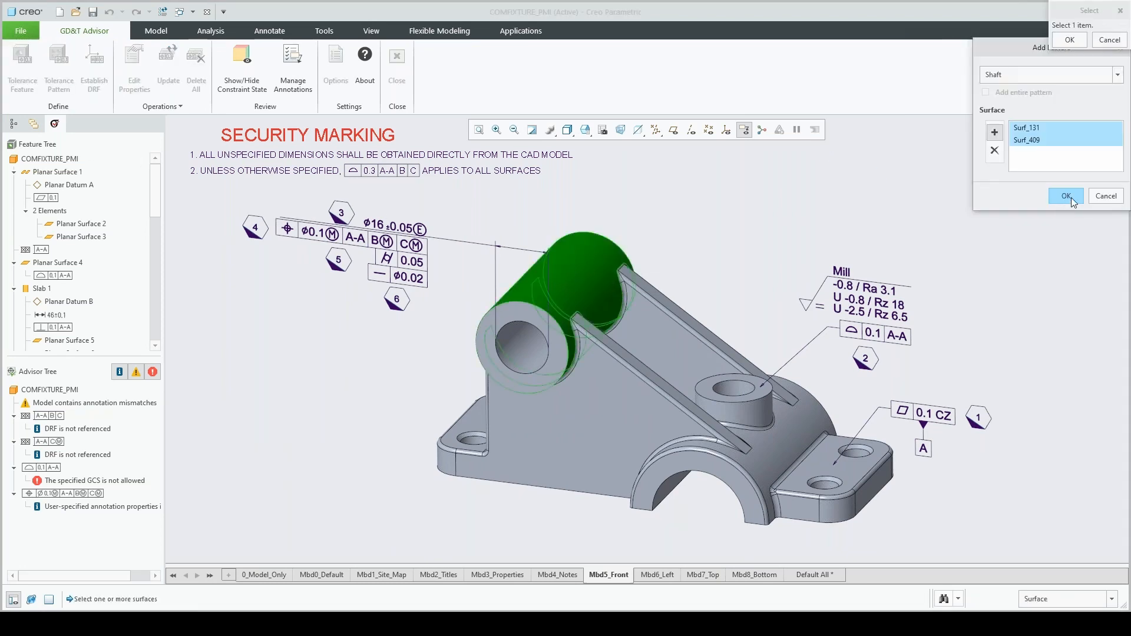
pyautogui.click(1069, 196)
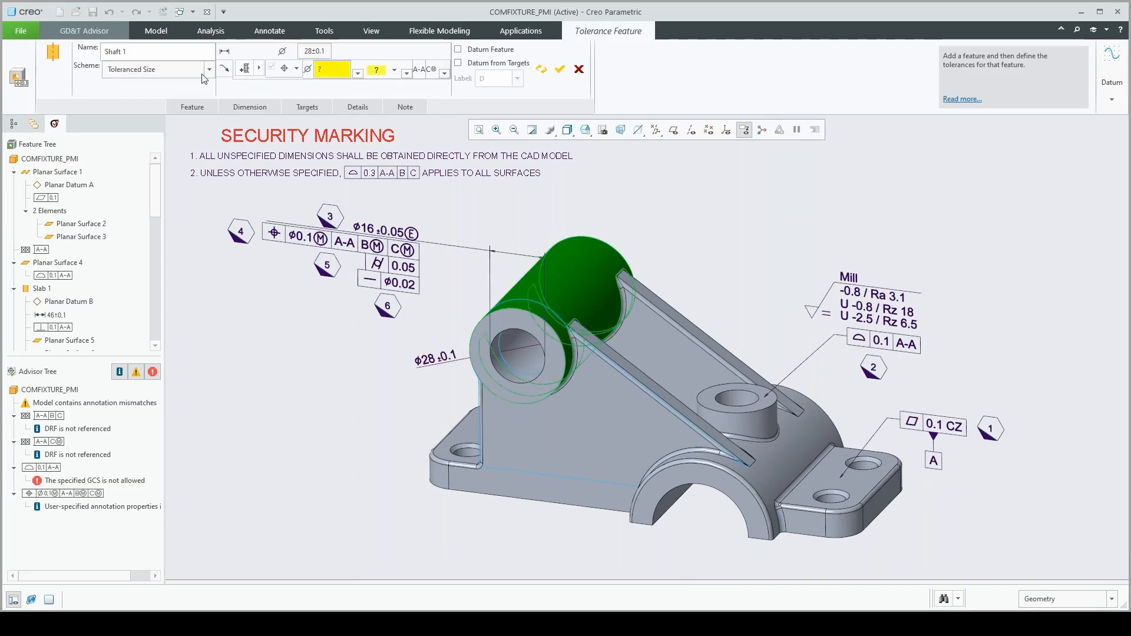
# Set the shaft's position tolerance to 0.1 at Maximum Material Condition, referencing the A-A|B|C datum reference frame
pyautogui.click(327, 71)
pyautogui.press('Return')
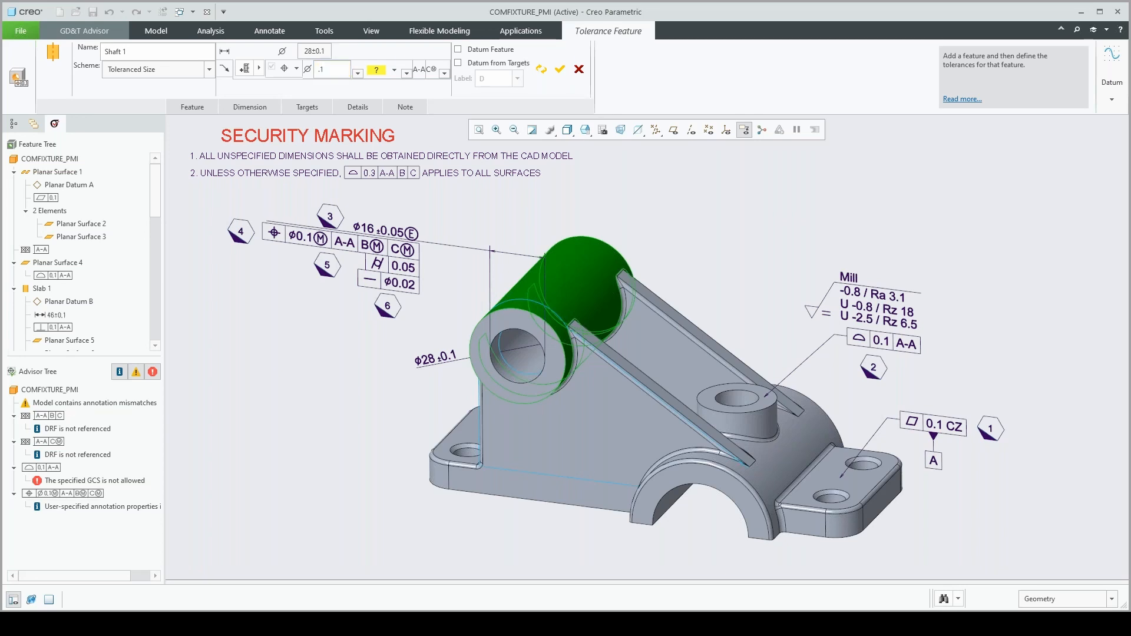
pyautogui.click(393, 72)
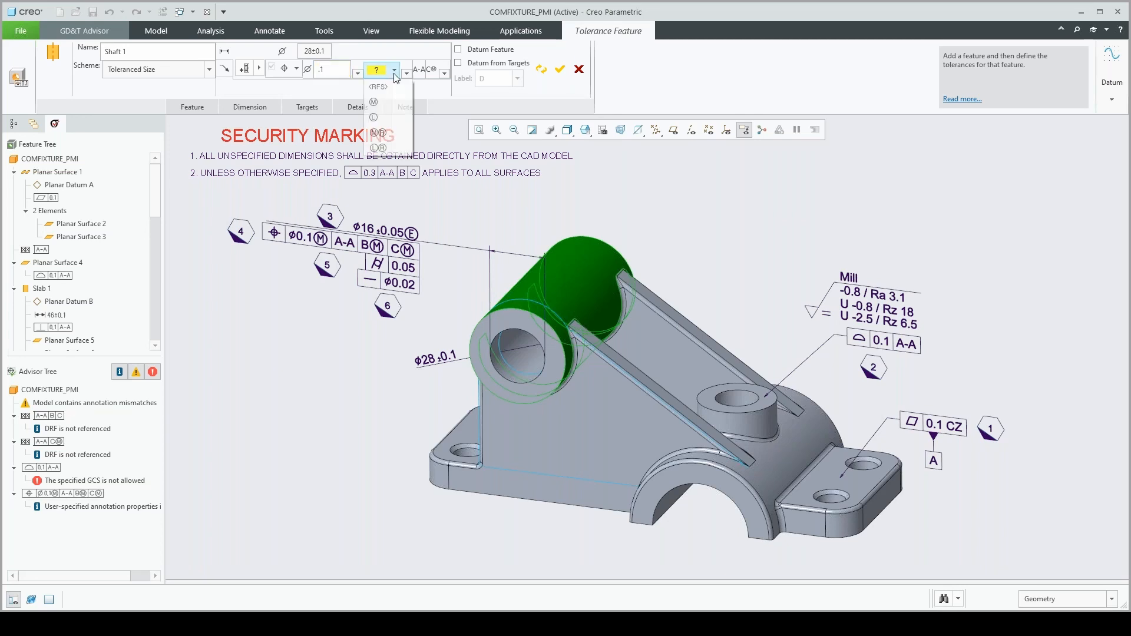
pyautogui.click(383, 103)
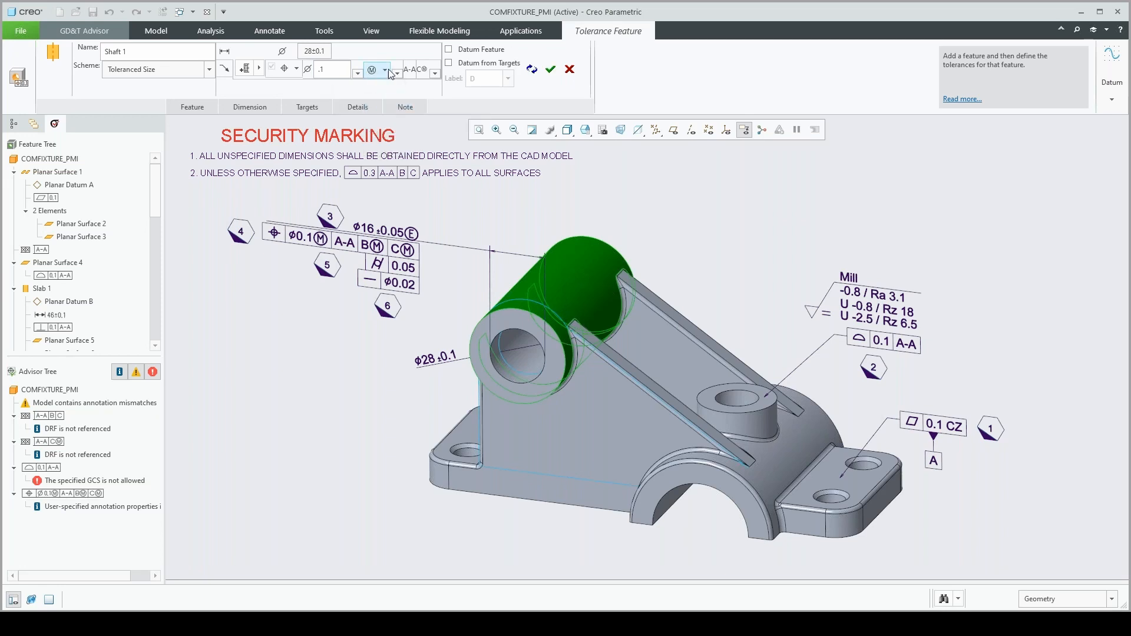
pyautogui.click(437, 73)
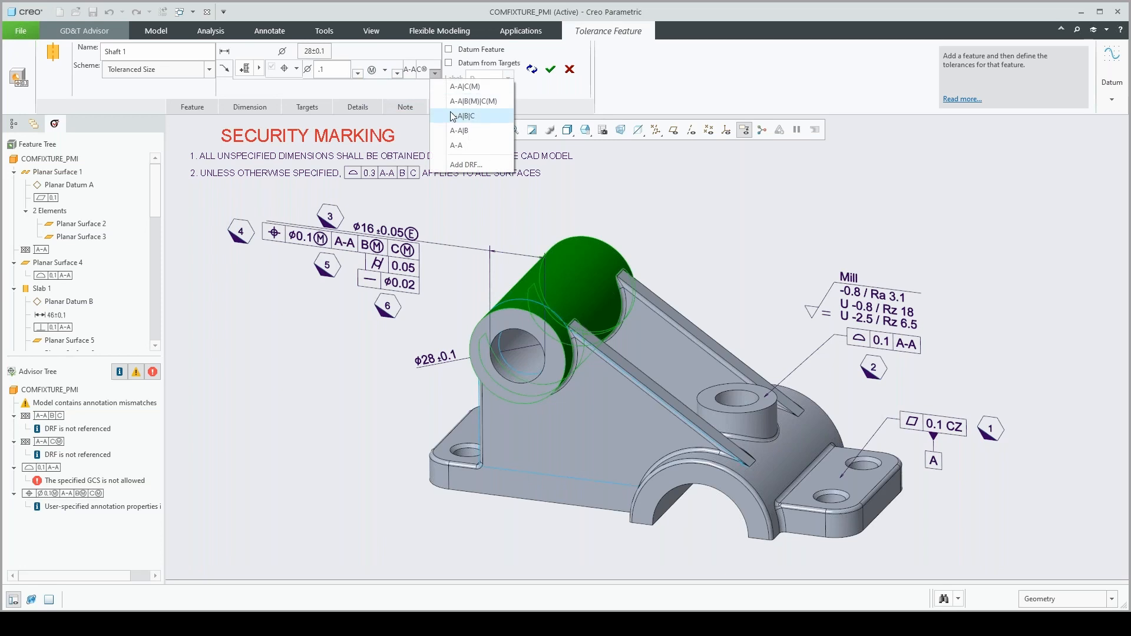
pyautogui.click(456, 113)
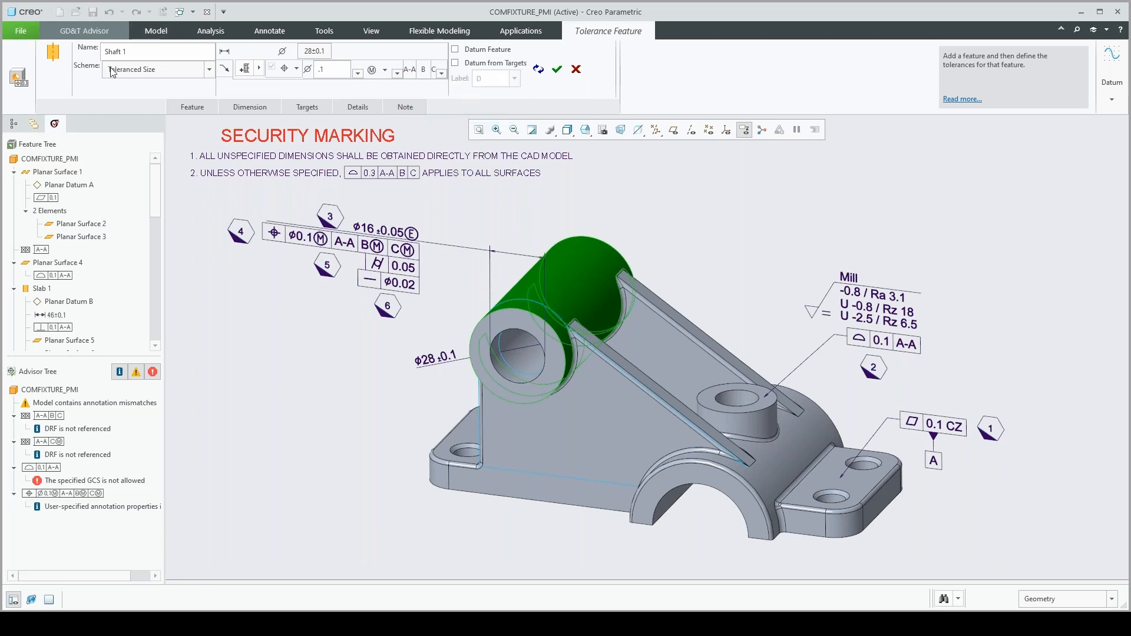
# Add a 0.2 cylindricity tolerance beneath the shaft's position tolerance and accept the tolerance feature
pyautogui.click(244, 68)
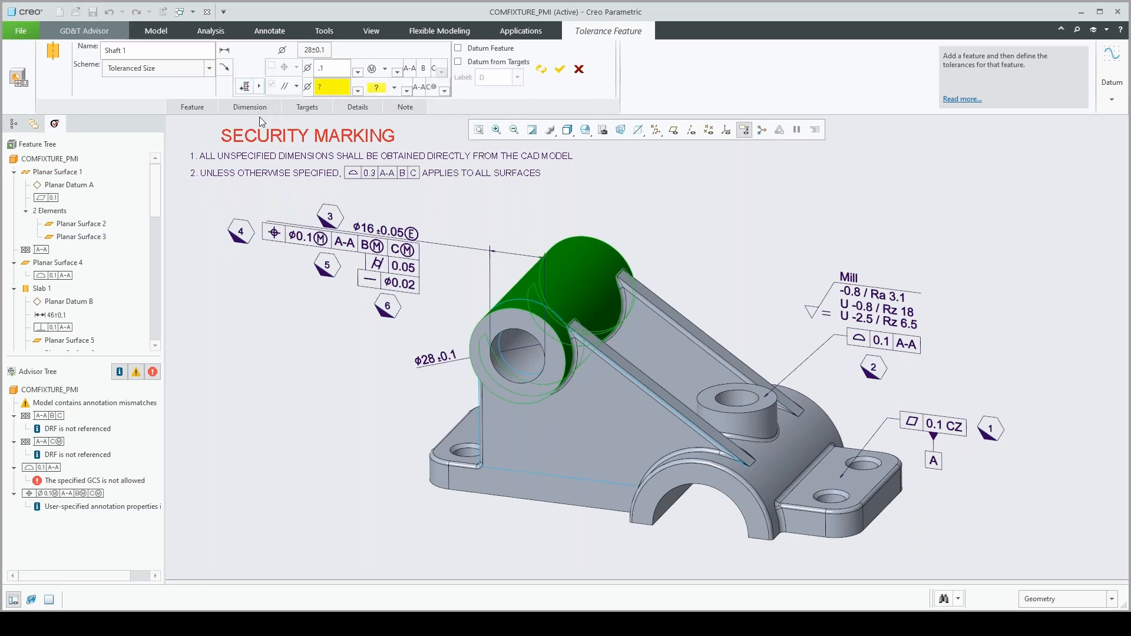
pyautogui.click(298, 87)
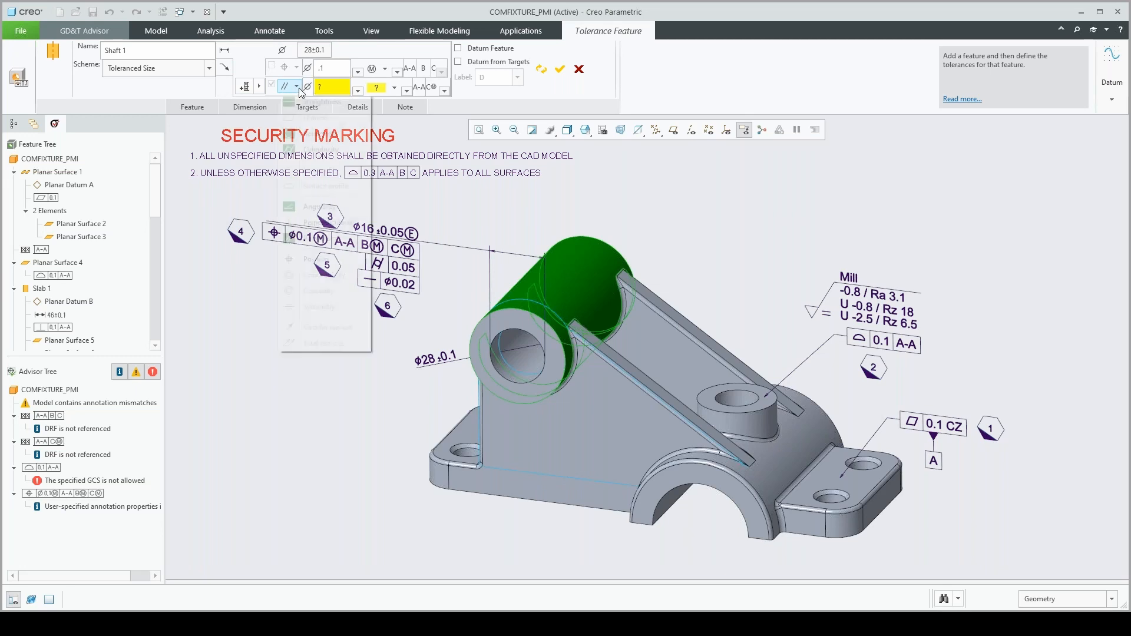
pyautogui.click(318, 150)
pyautogui.click(323, 87)
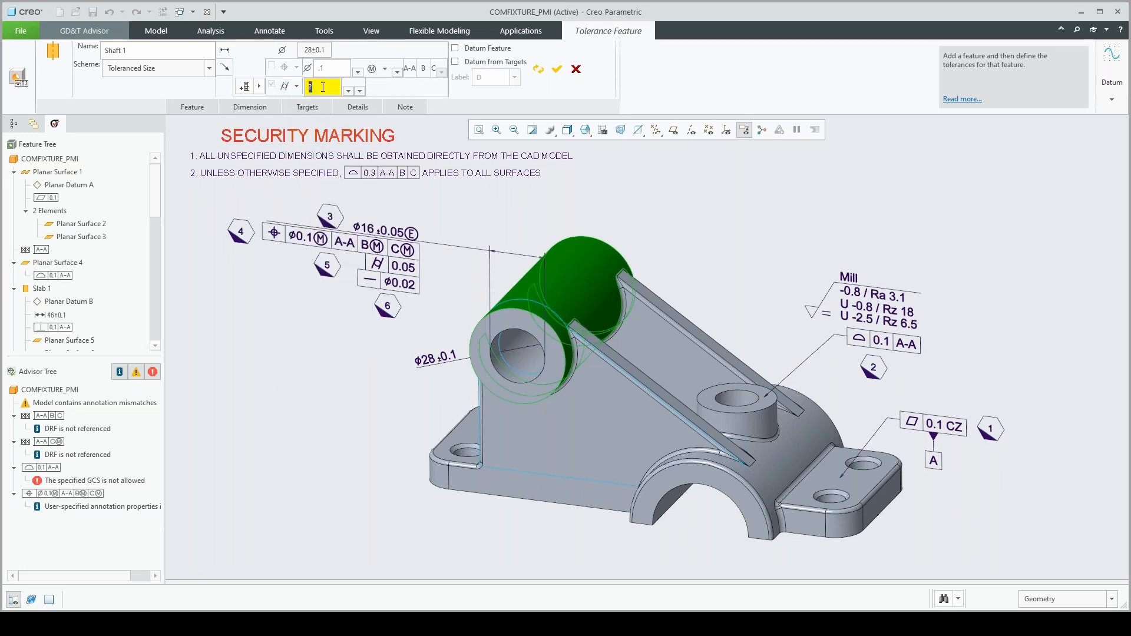
pyautogui.write('.2')
pyautogui.press('Return')
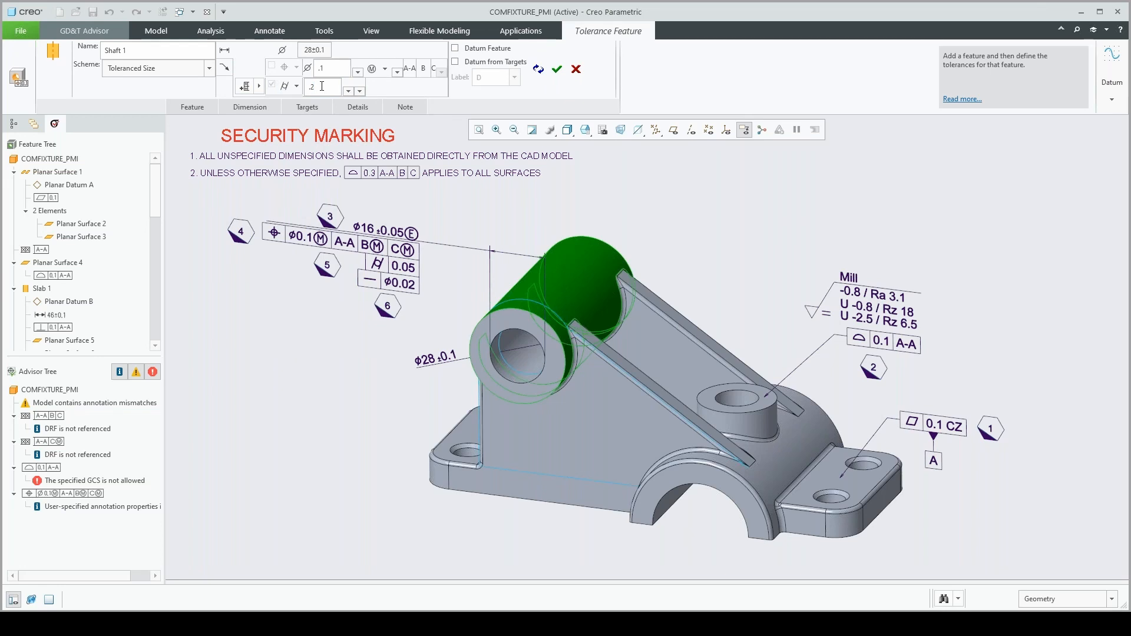
pyautogui.click(557, 69)
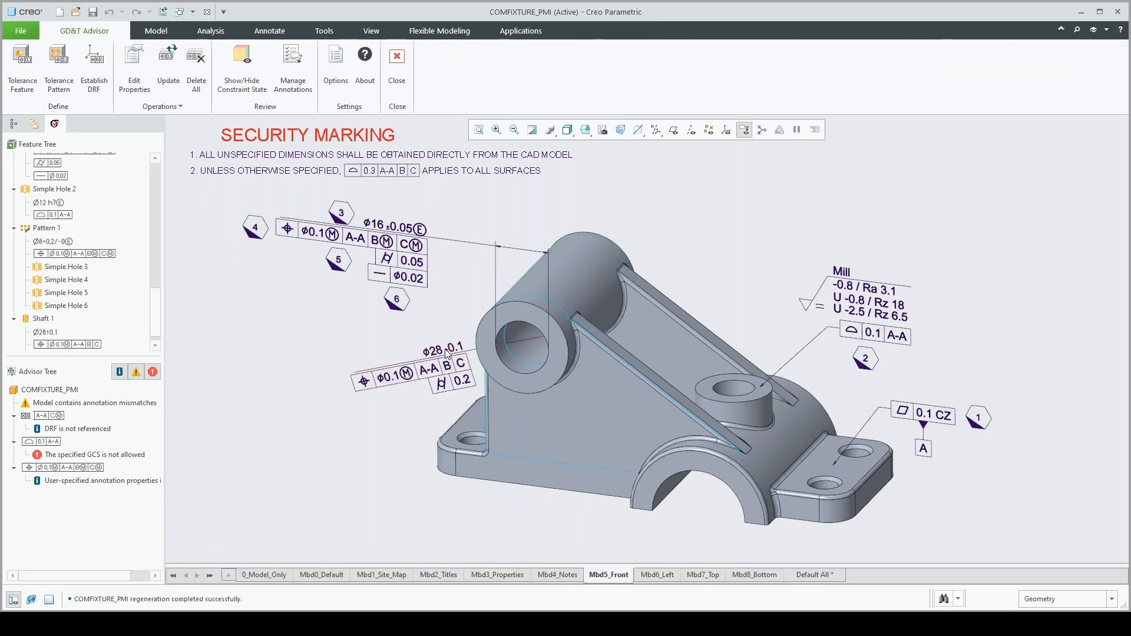
# Shift the Ø28 ±0.1 shaft dimension beside the tube and move it to the annotation plane of the part's front face
pyautogui.click(446, 362)
pyautogui.moveTo(446, 363); pyautogui.dragTo(428, 324)
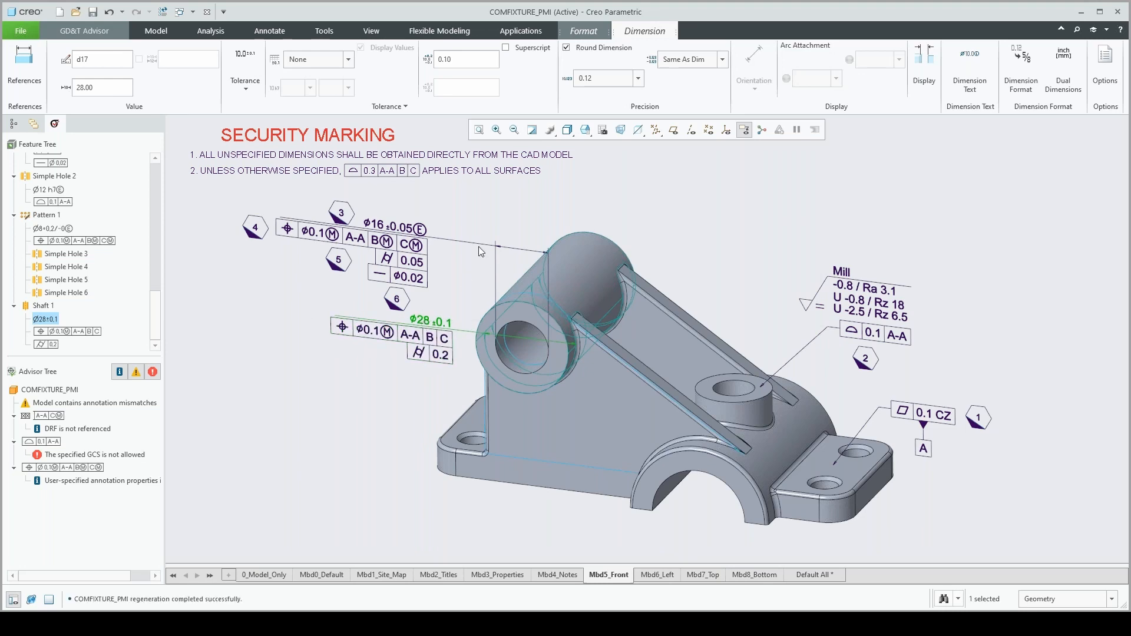
pyautogui.rightClick(435, 322)
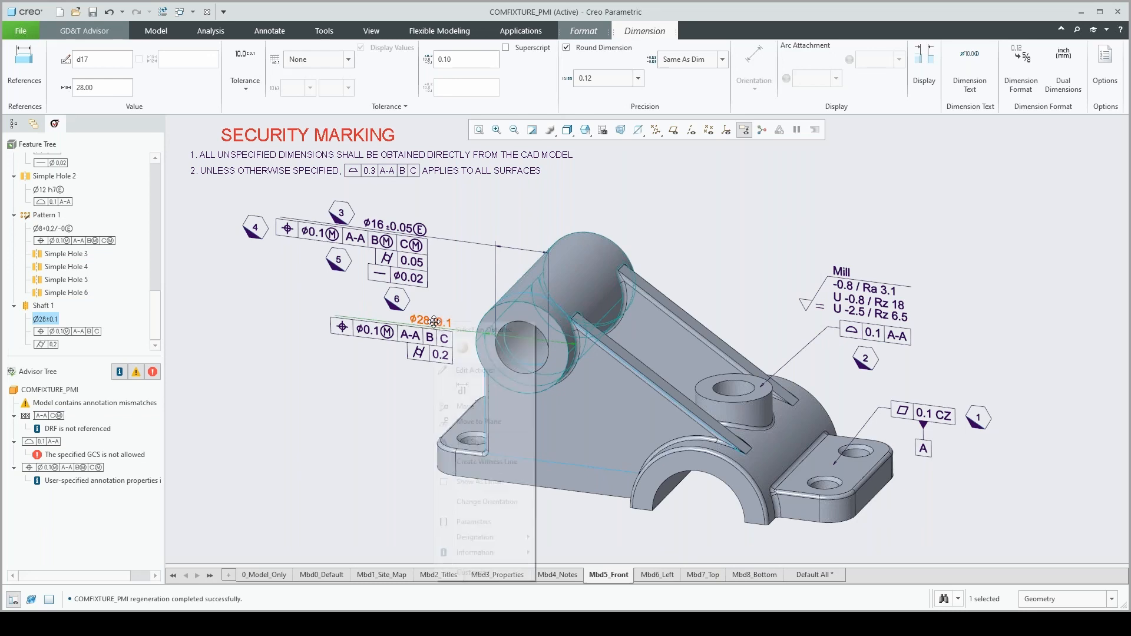
pyautogui.click(475, 422)
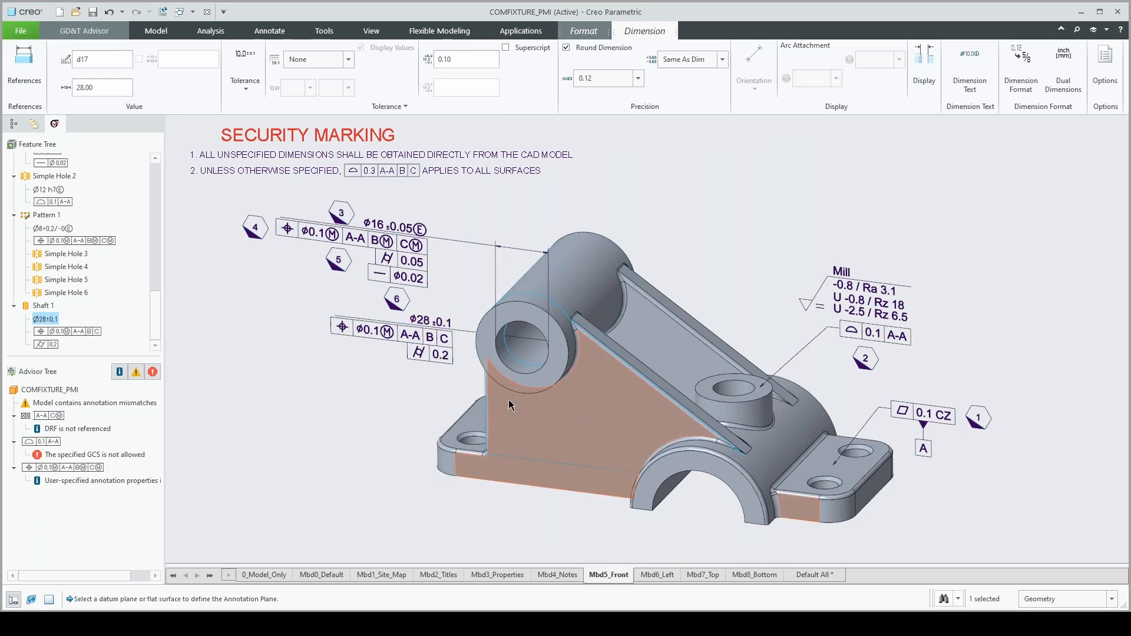
pyautogui.click(508, 399)
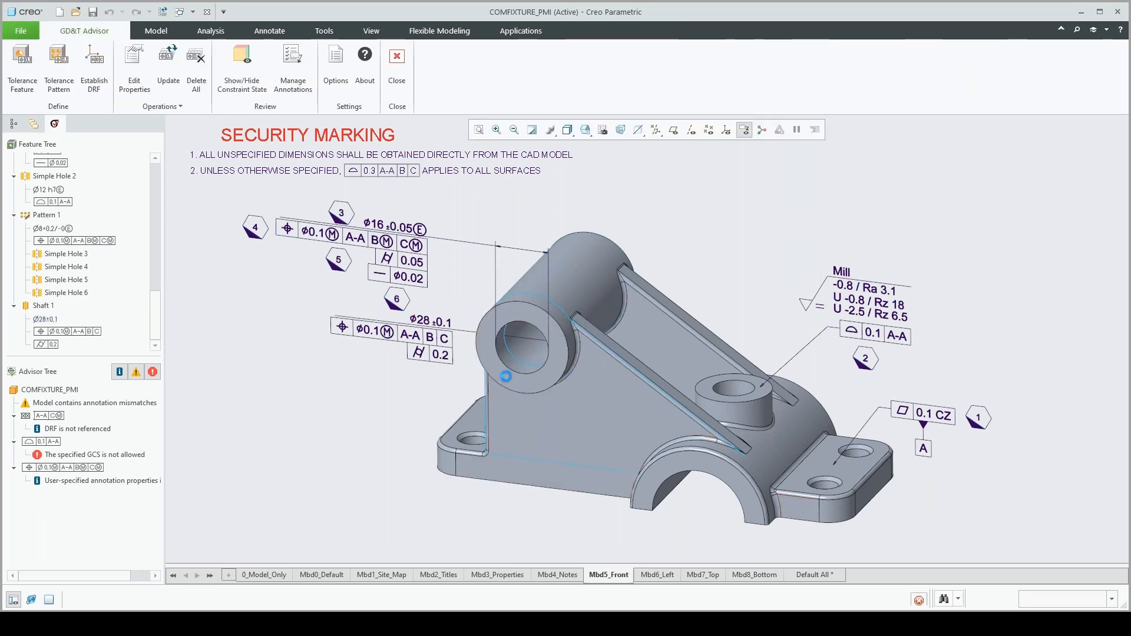
# Show the Ø28 ±0.1 shaft dimension as linear and place it with its tolerance frames below the tube, beside the base
pyautogui.click(425, 333)
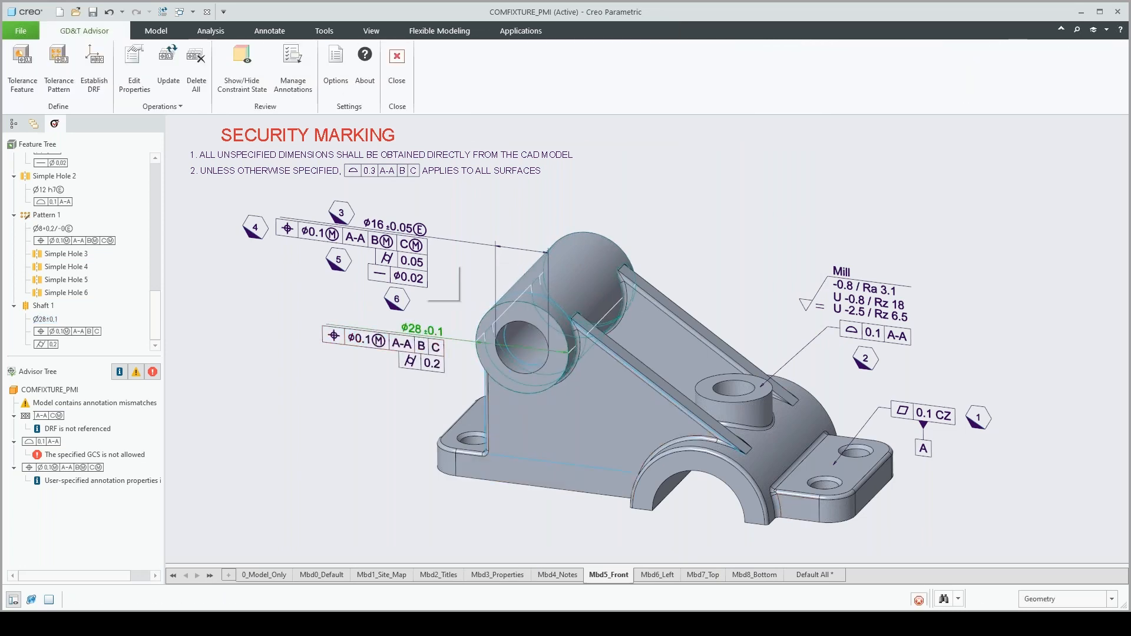
pyautogui.rightClick(425, 332)
pyautogui.click(461, 491)
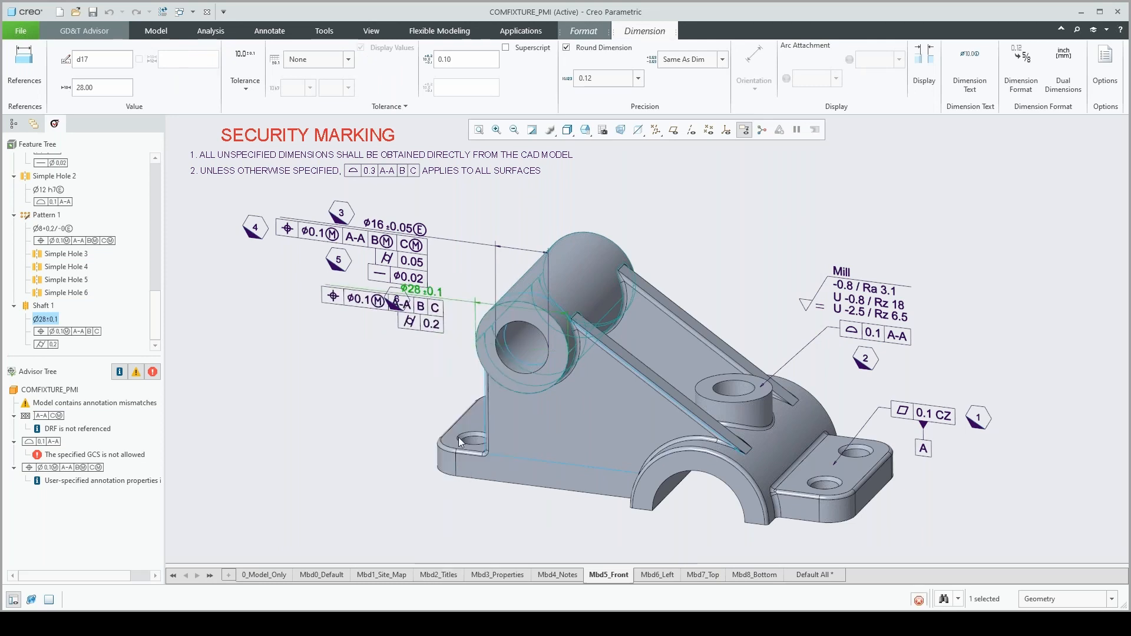
pyautogui.moveTo(439, 289); pyautogui.dragTo(429, 491)
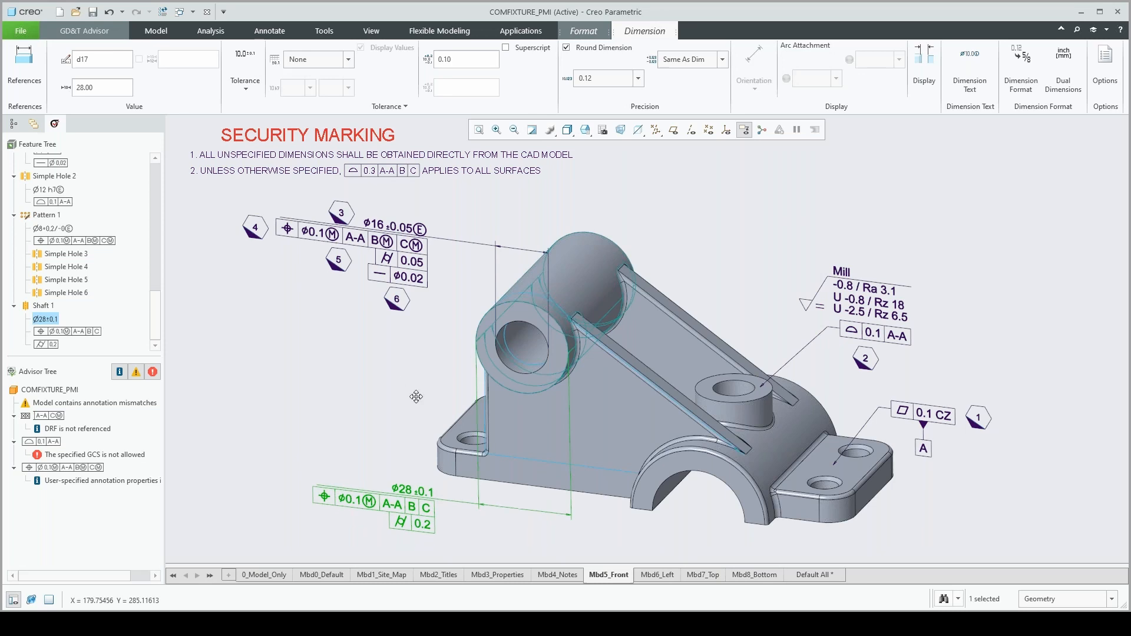
pyautogui.click(340, 363)
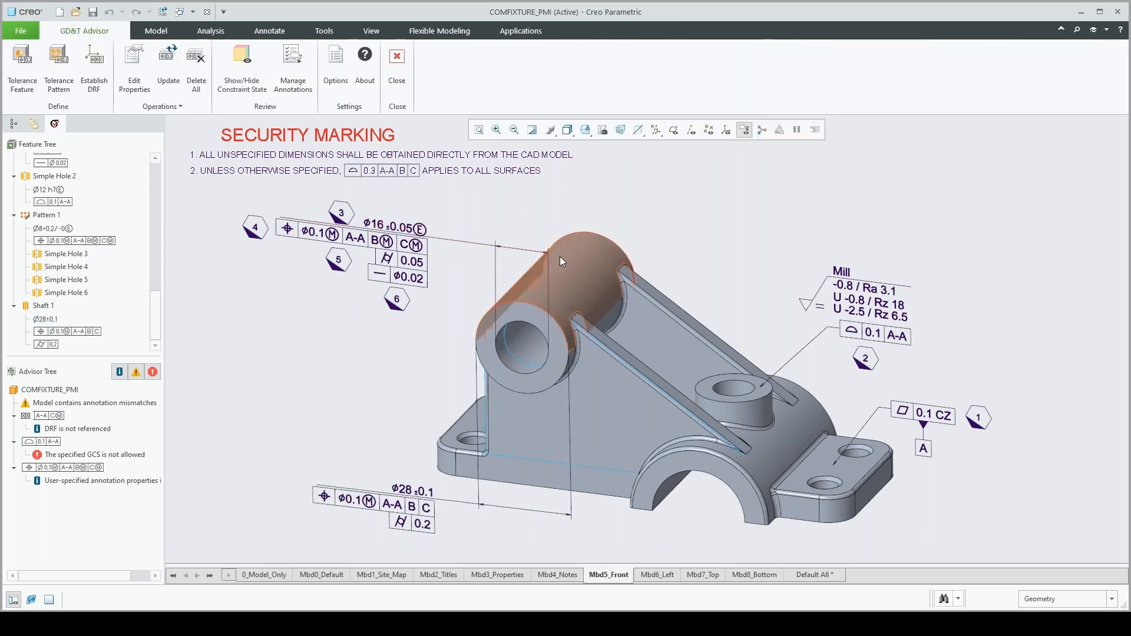
# Run a semantic query on note 2's 0.3 A-A B C profile tolerance to check its referenced surfaces, then close the query
pyautogui.click(412, 171)
pyautogui.click(432, 59)
pyautogui.click(440, 97)
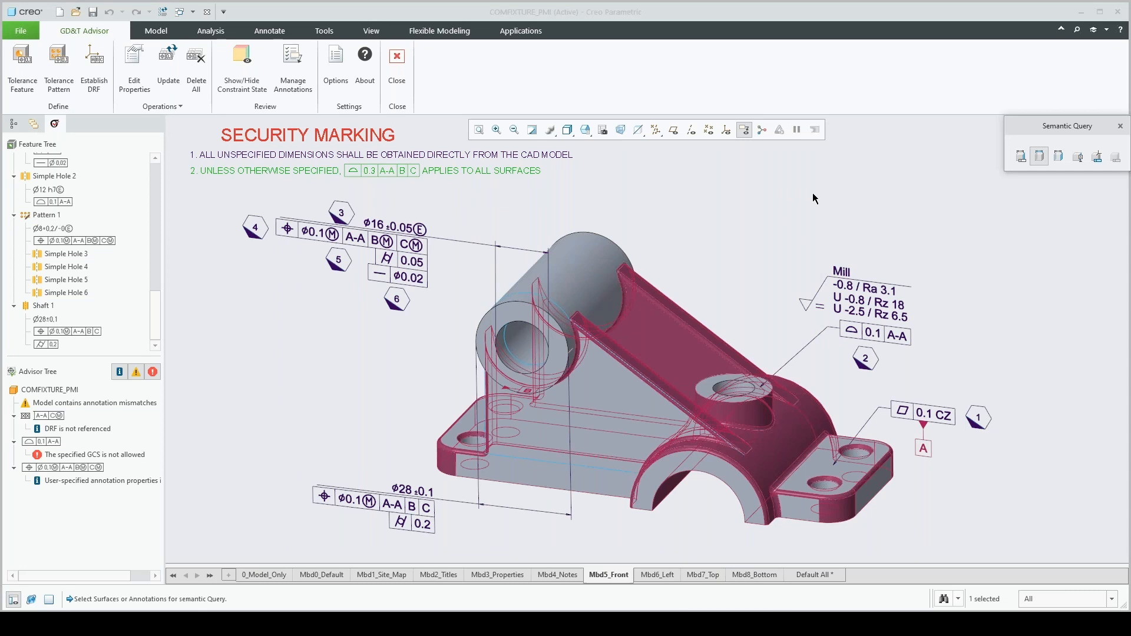
pyautogui.click(1120, 127)
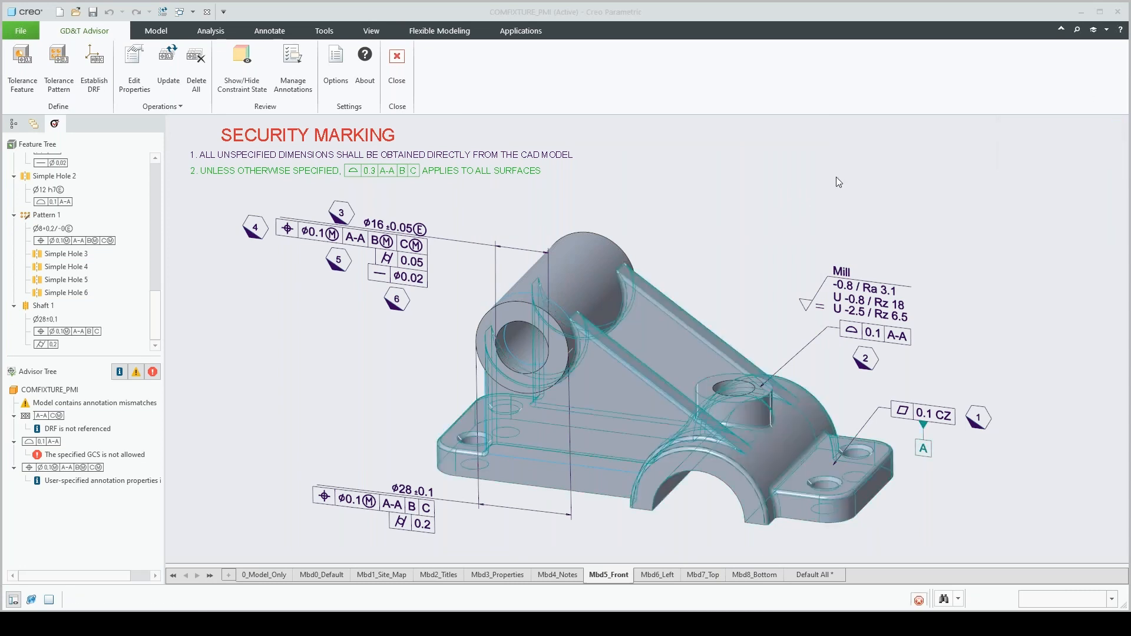
# Add a planar surface tolerance feature to the sloped face between the ribs with a 0.2 line profile tolerance referencing A-A|B
pyautogui.click(663, 333)
pyautogui.click(22, 64)
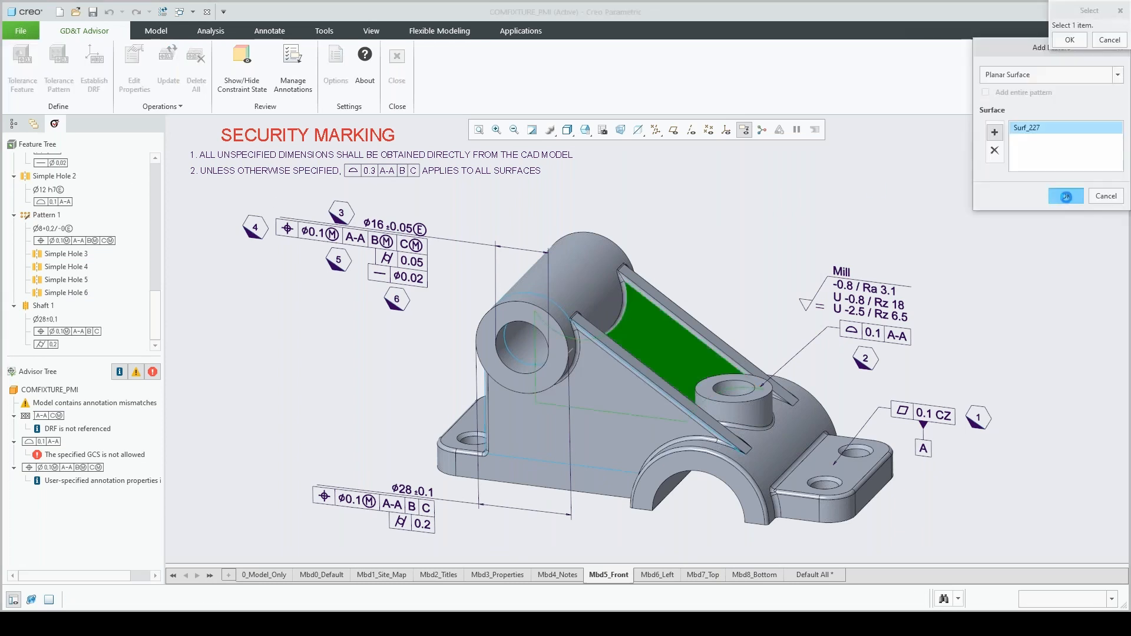
pyautogui.click(1066, 196)
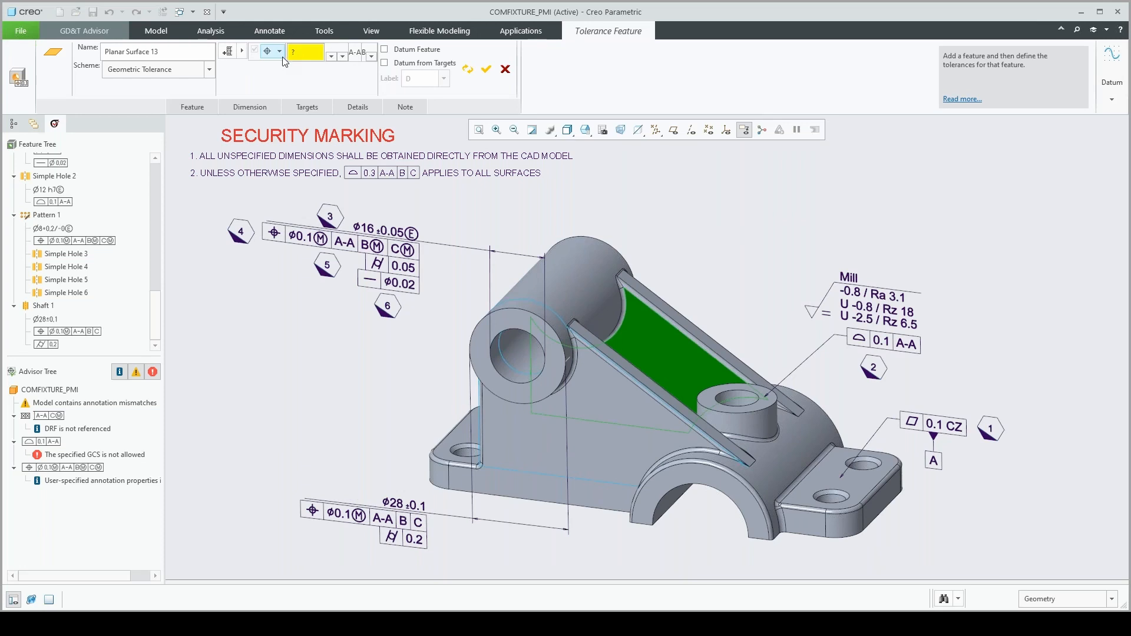
pyautogui.click(280, 52)
pyautogui.click(289, 137)
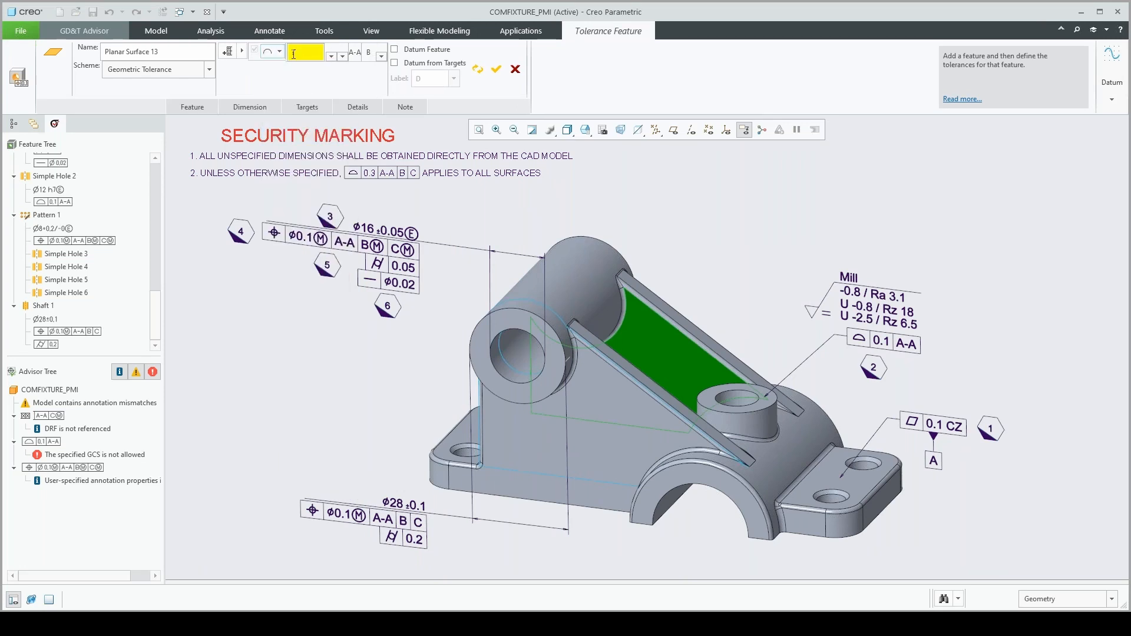
pyautogui.write('.2')
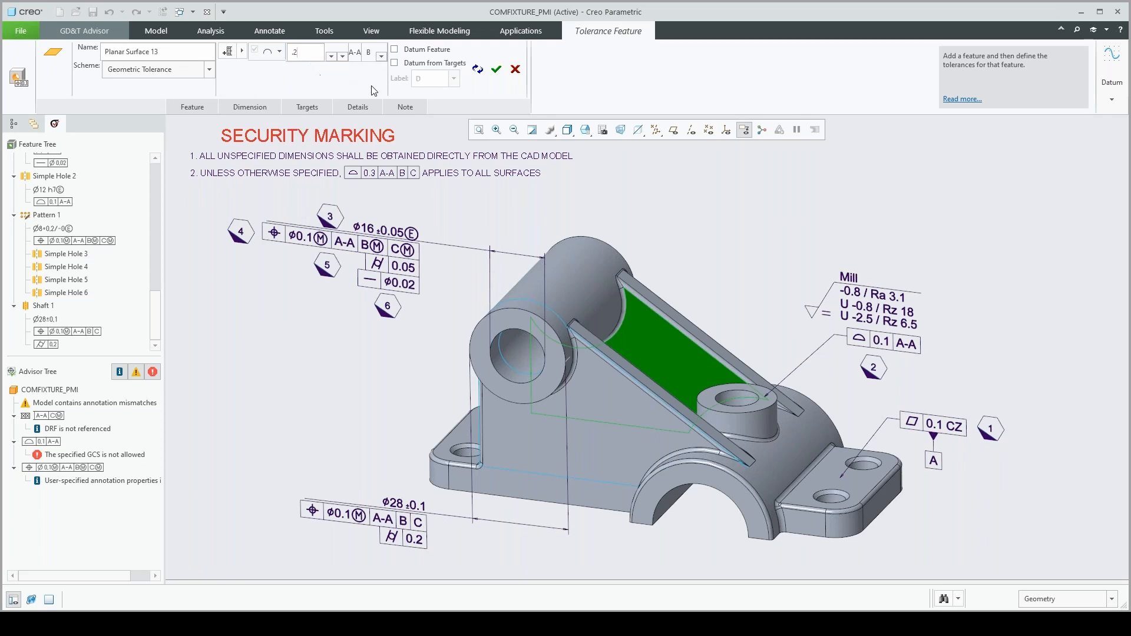
pyautogui.click(497, 70)
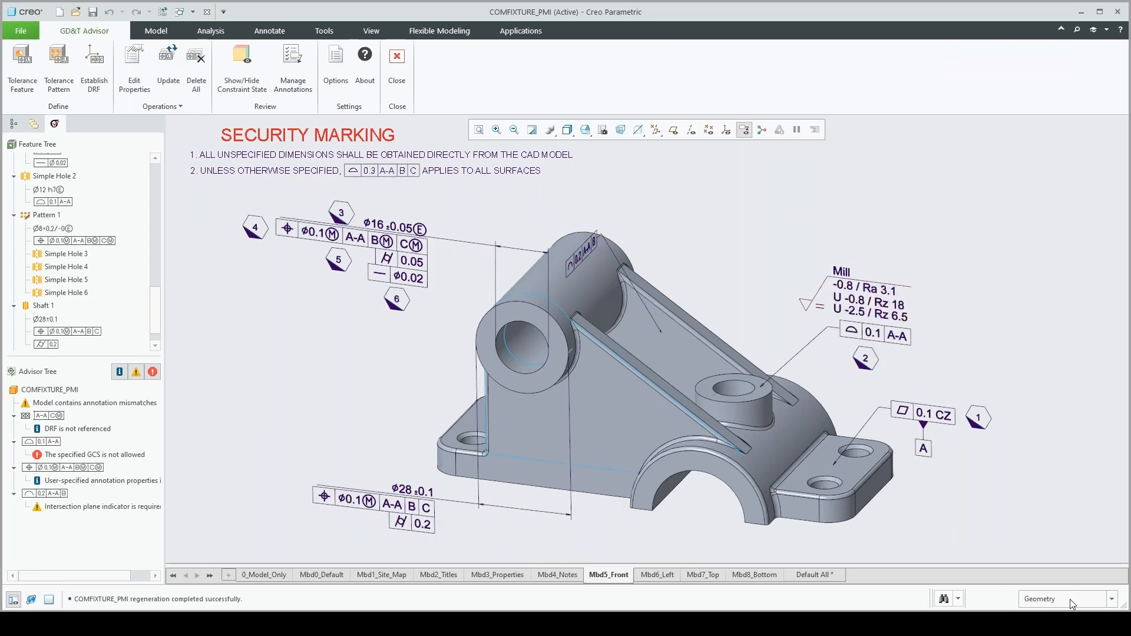
# Limit selection to annotations and move the 0.2 A-A B line profile tolerance to a flat rib face parallel to the front
pyautogui.click(1112, 600)
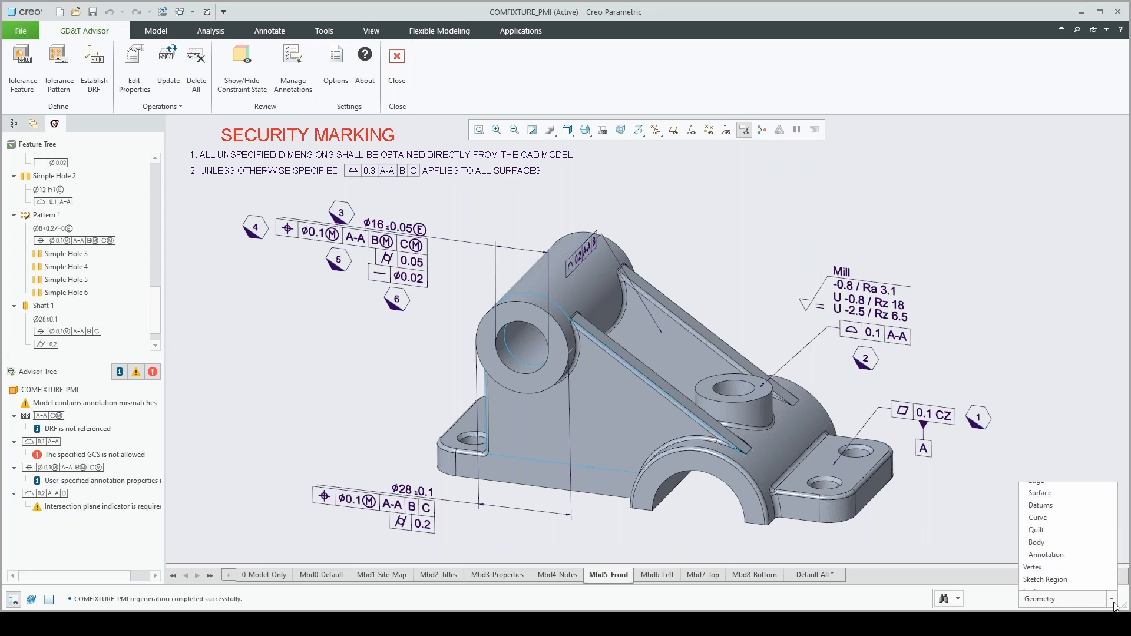
pyautogui.click(1054, 548)
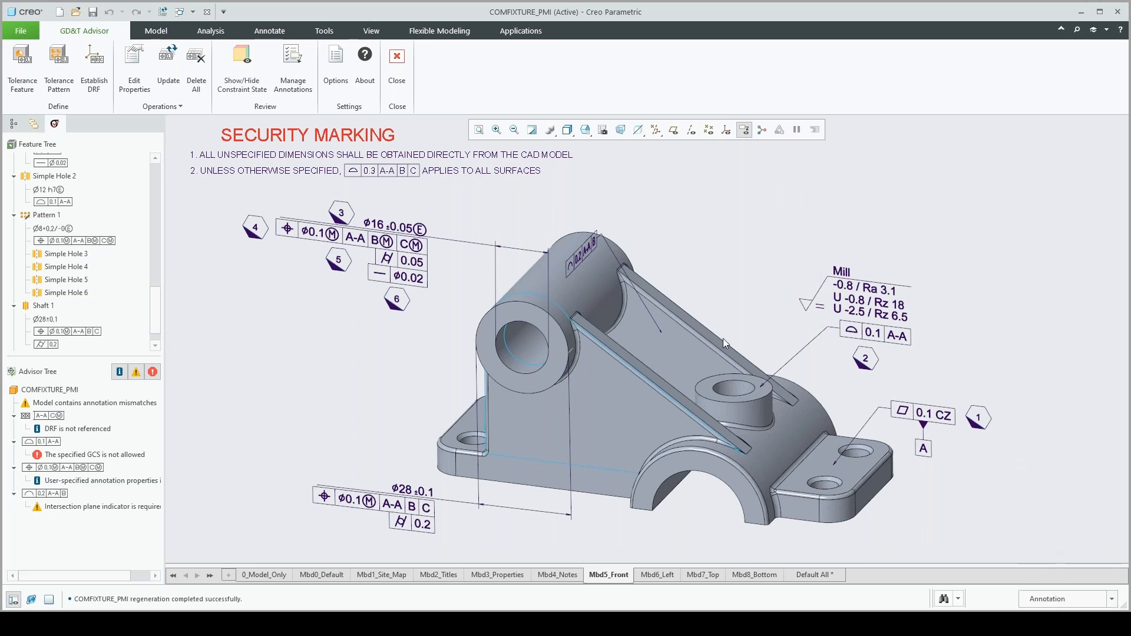
pyautogui.click(585, 249)
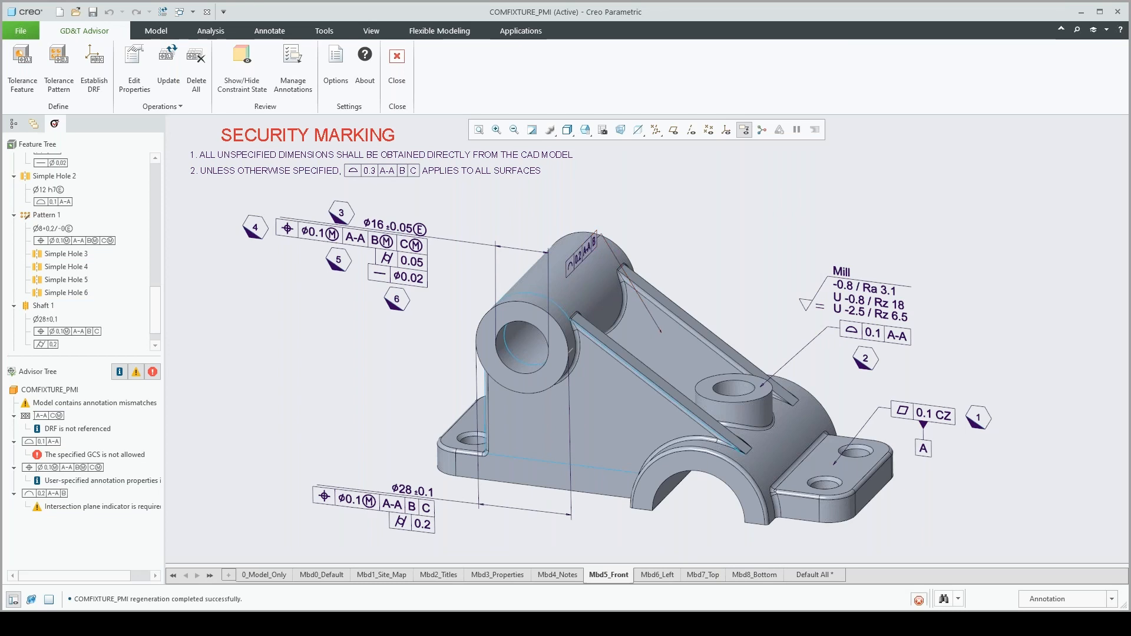
pyautogui.rightClick(652, 192)
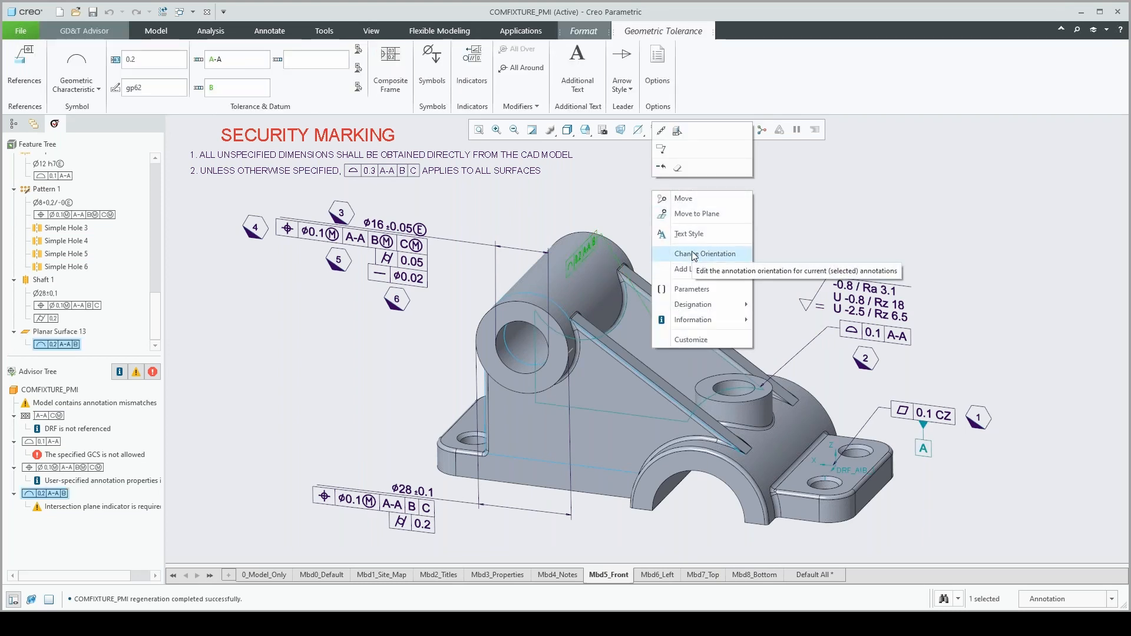
pyautogui.click(699, 215)
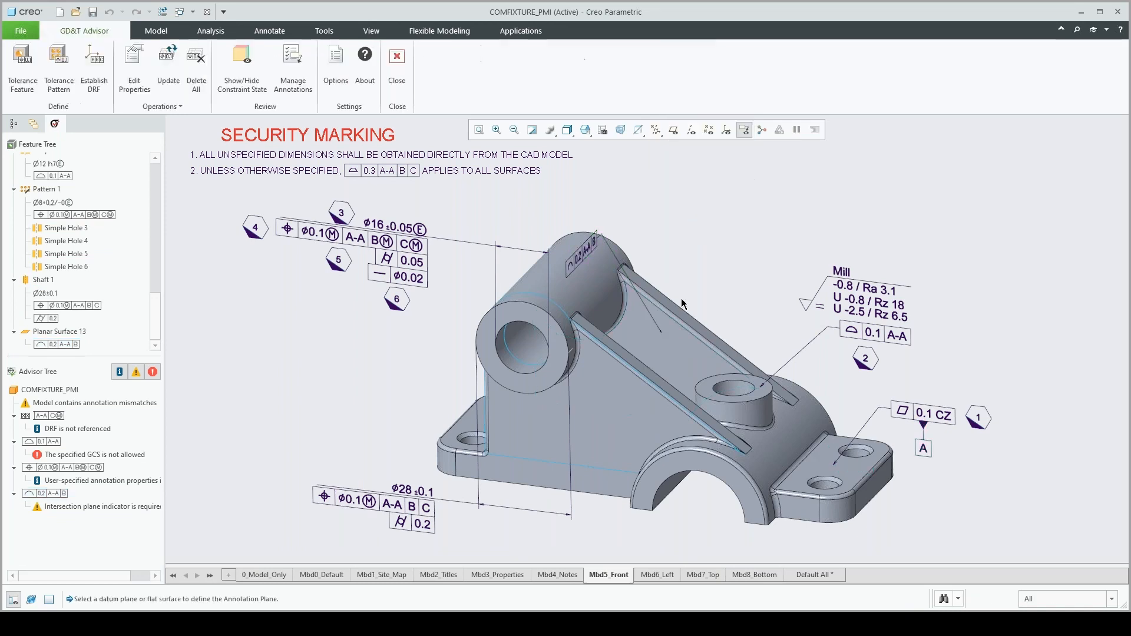
pyautogui.click(677, 312)
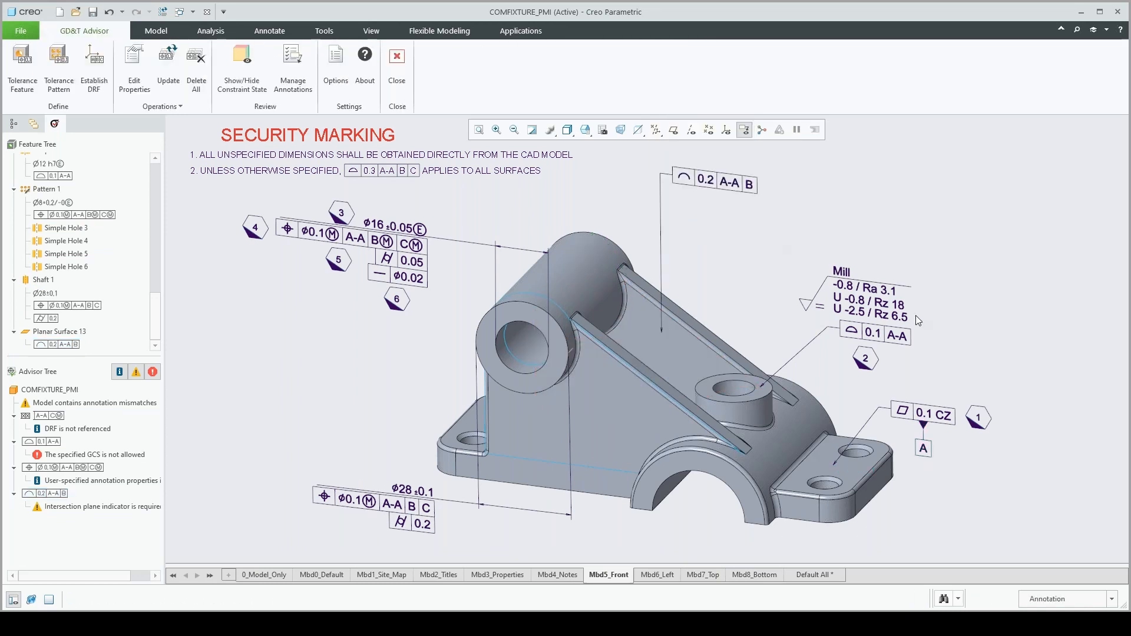
# Restore the selection filter to Geometry and reposition the 0.2 A-A B line profile tolerance closer to the sloped face, above the Mill note
pyautogui.click(1054, 599)
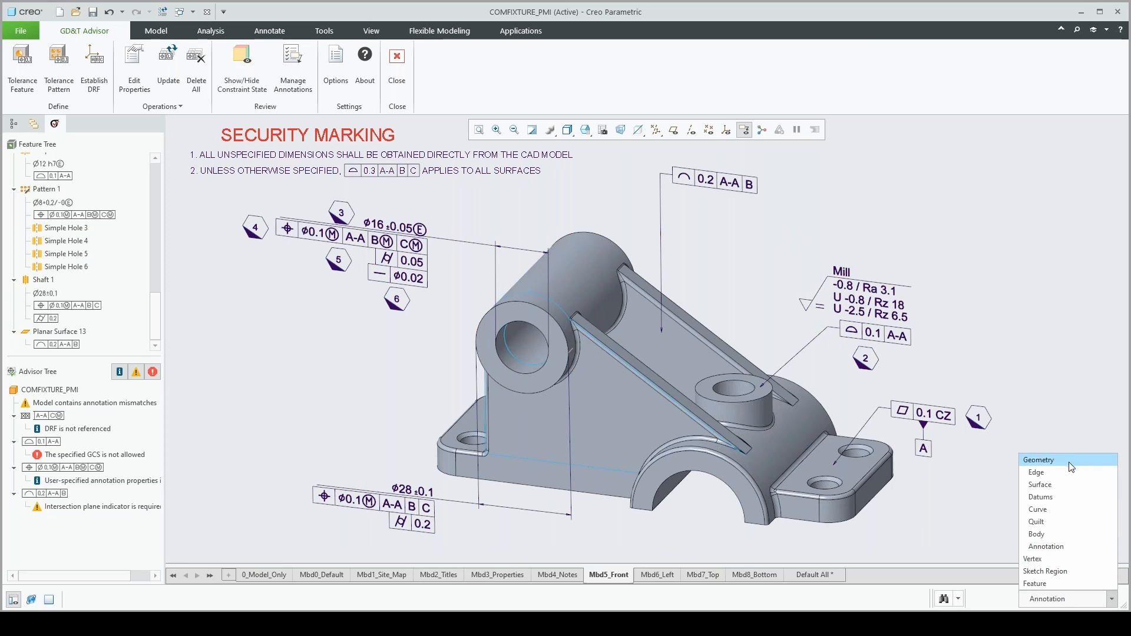
pyautogui.click(1053, 462)
pyautogui.click(1059, 600)
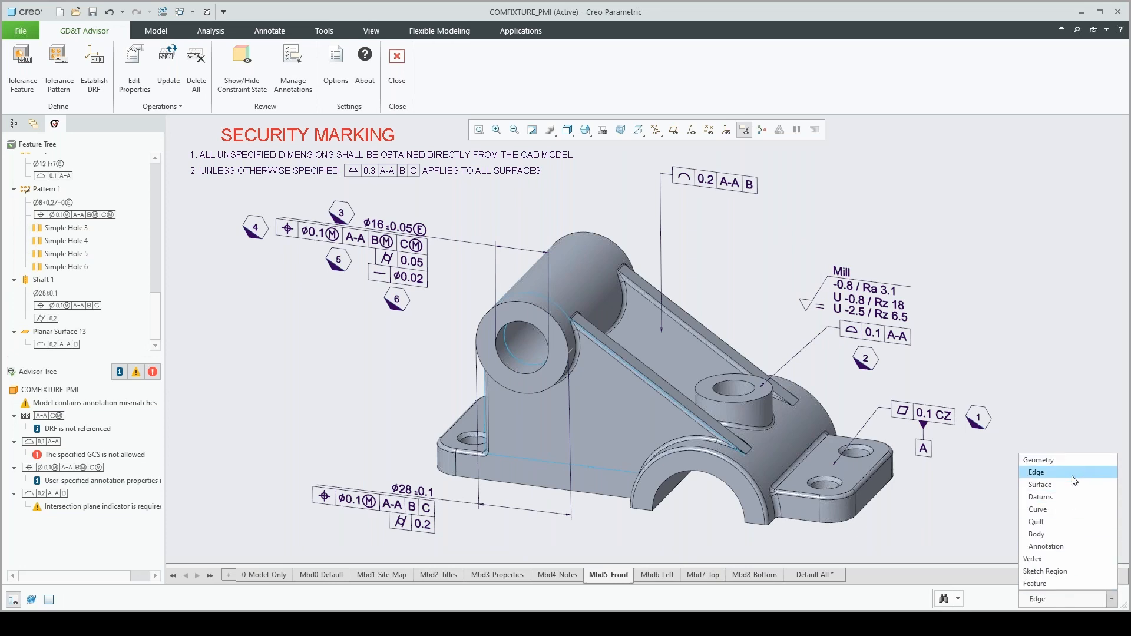
pyautogui.click(1065, 457)
pyautogui.click(725, 186)
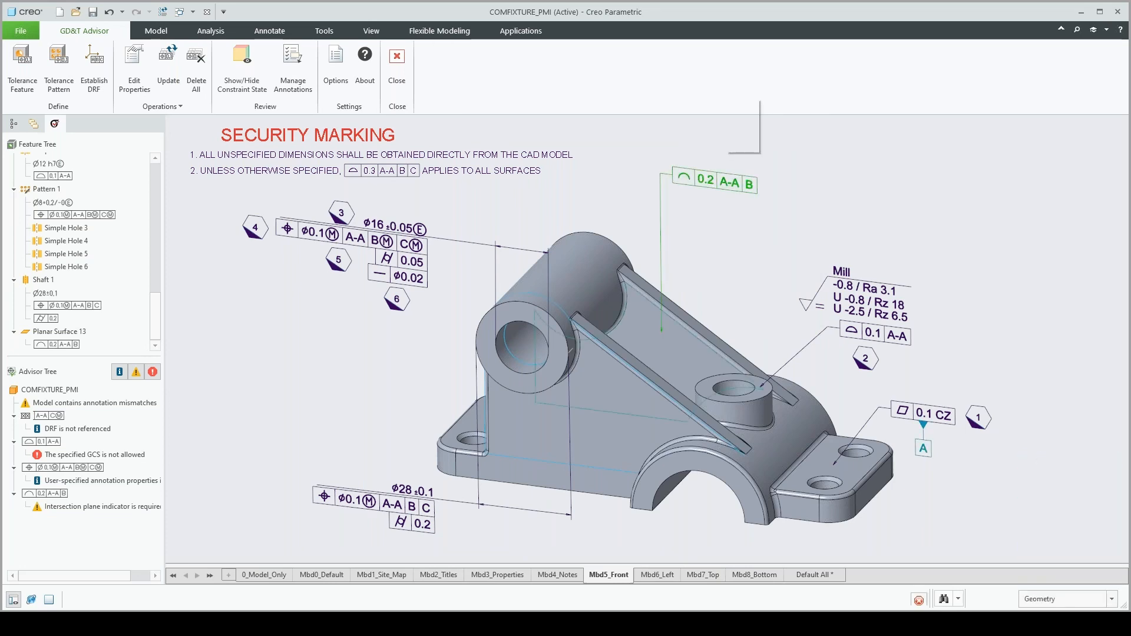
pyautogui.moveTo(725, 186); pyautogui.dragTo(754, 235)
pyautogui.click(691, 183)
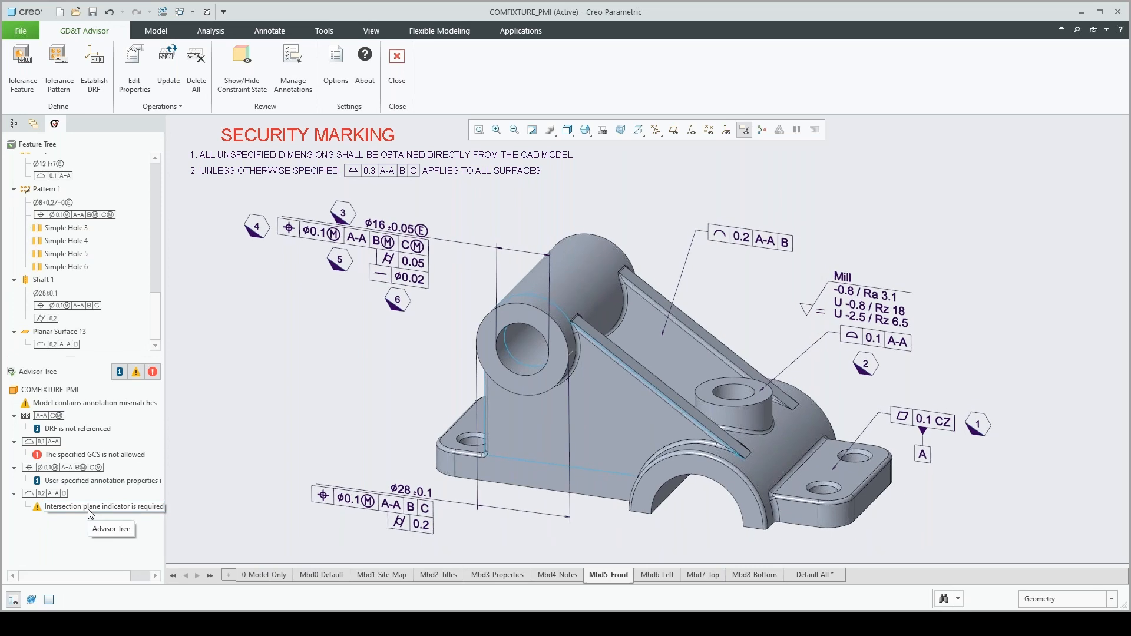
# Check the advice about the missing intersection plane indicator and add an Intersection Plane indicator to the 0.2 A-A B line profile tolerance
pyautogui.doubleClick(89, 509)
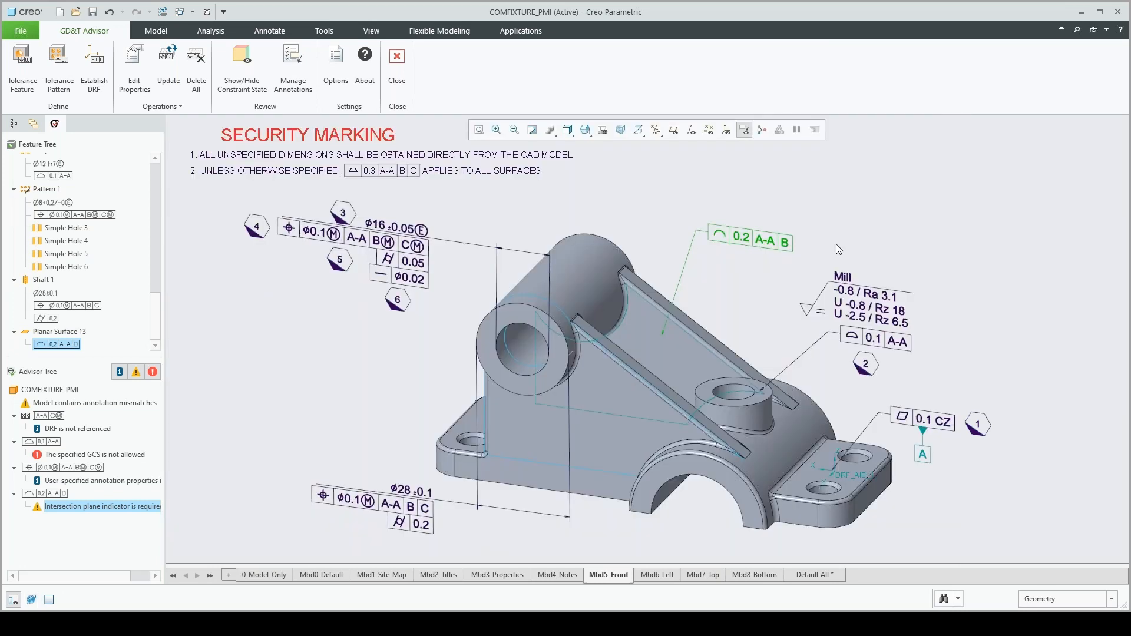
pyautogui.click(845, 203)
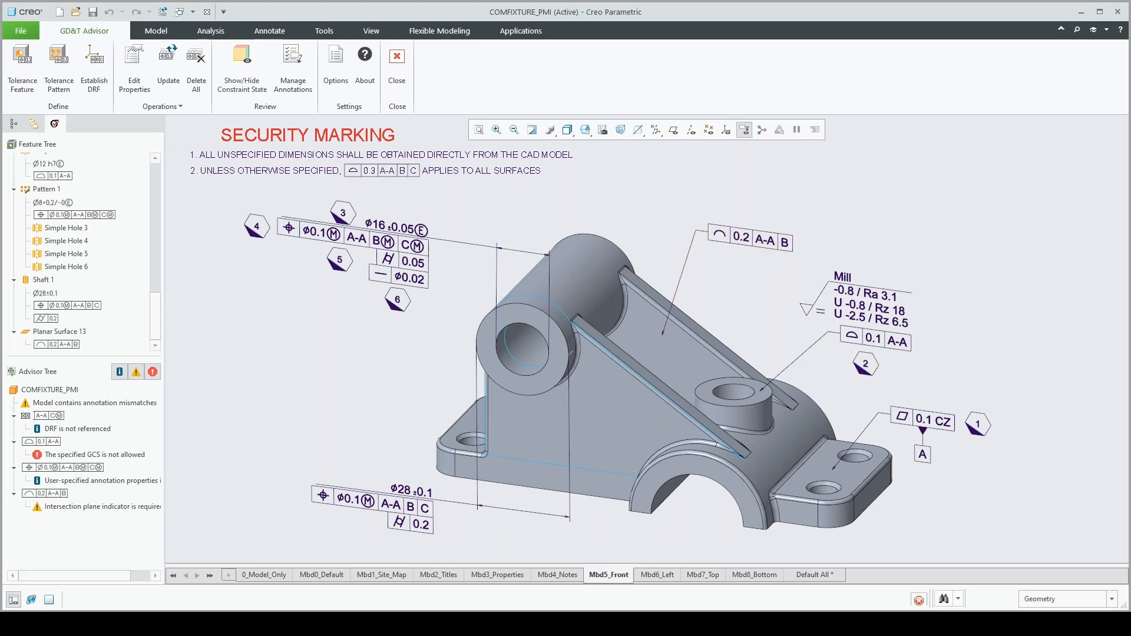
pyautogui.click(755, 241)
pyautogui.click(472, 82)
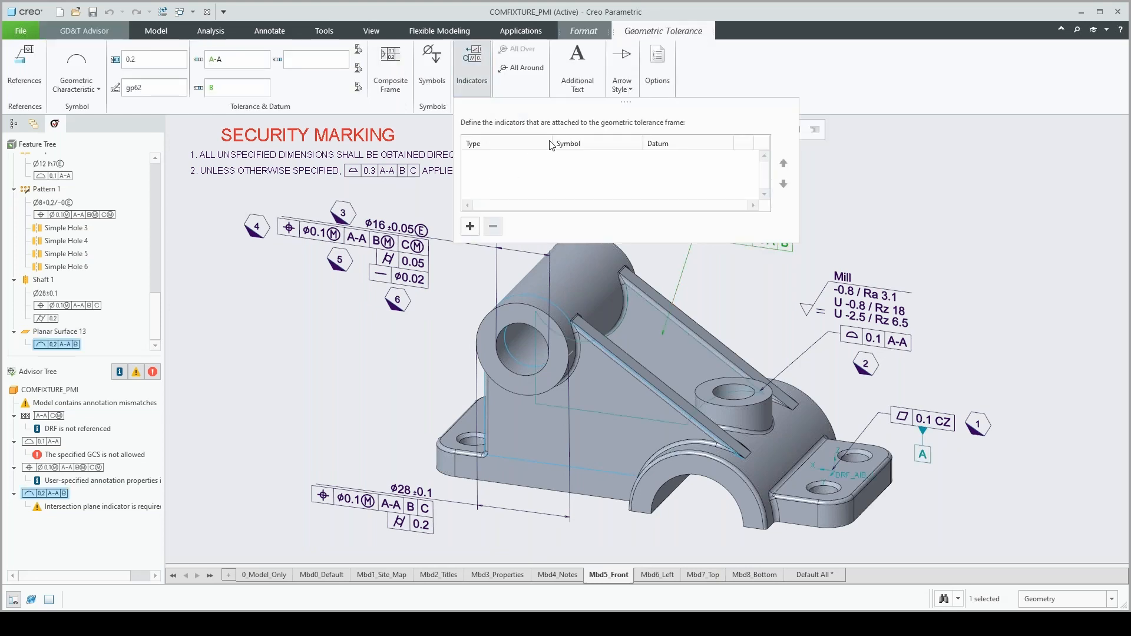
pyautogui.click(470, 226)
pyautogui.click(544, 160)
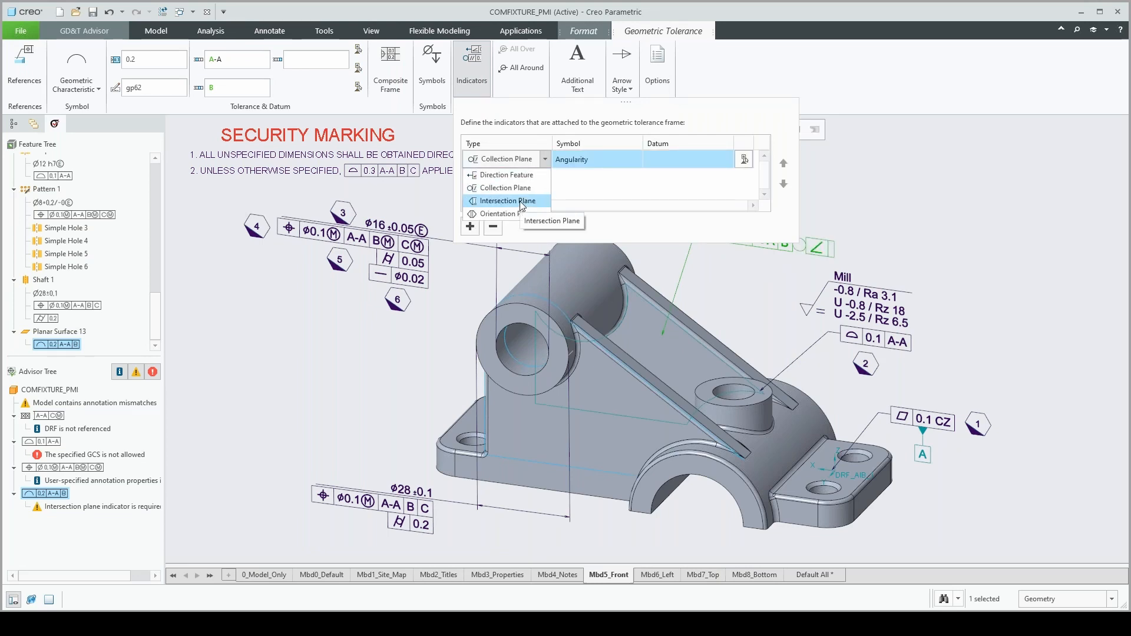
pyautogui.click(520, 202)
# Set the intersection plane indicator to Parallelism with datum B and update the GD&T Advisor data
pyautogui.click(637, 159)
pyautogui.click(636, 160)
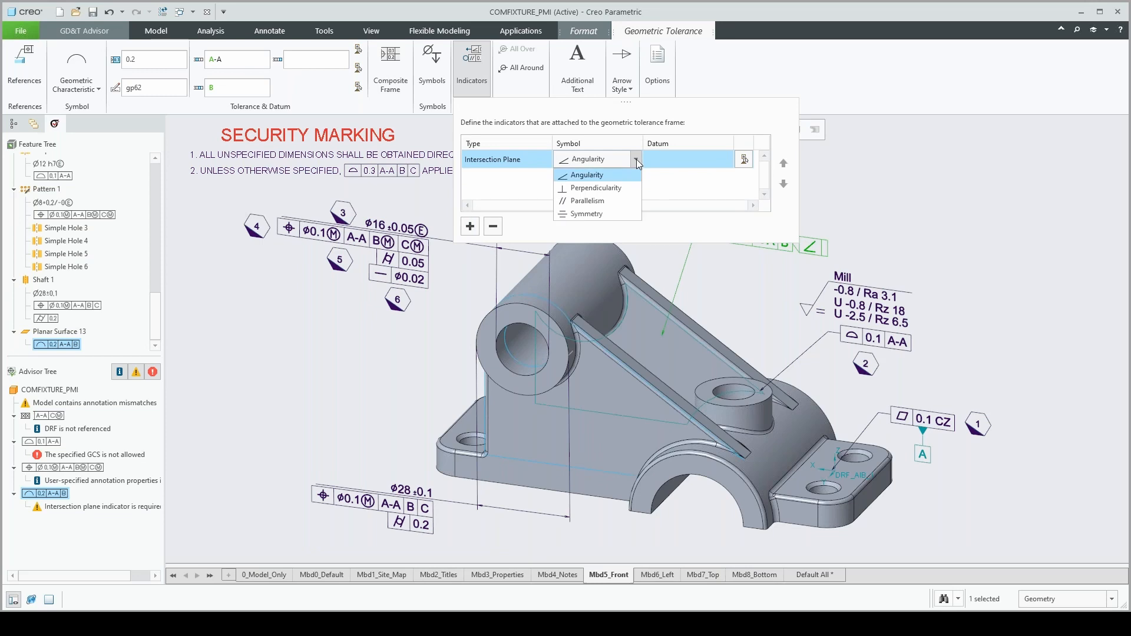
pyautogui.click(600, 202)
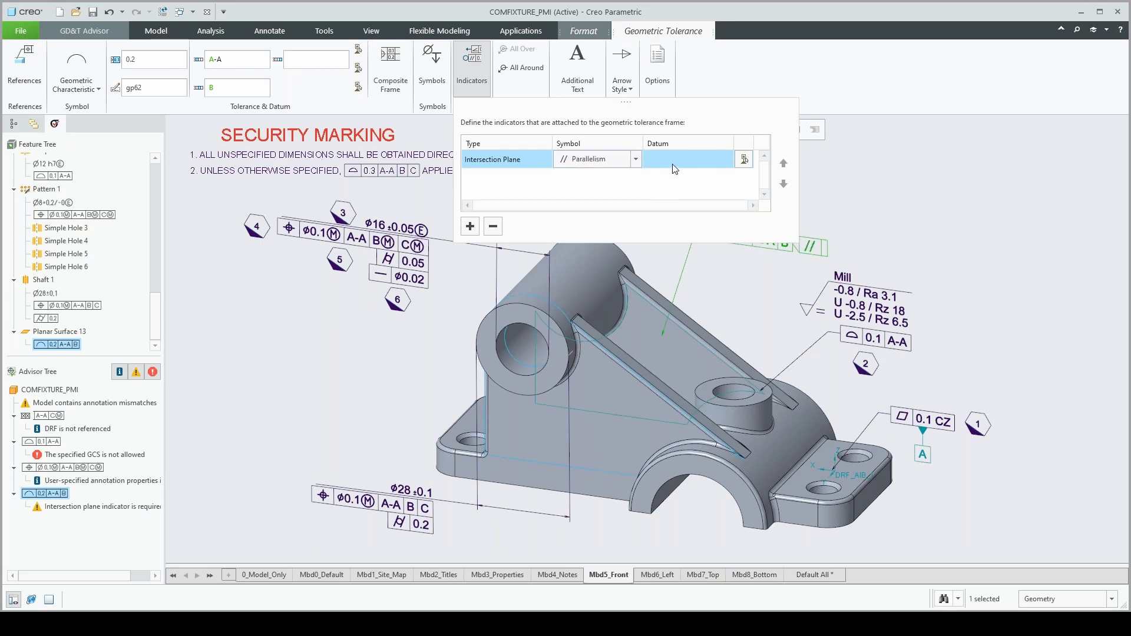
pyautogui.click(674, 166)
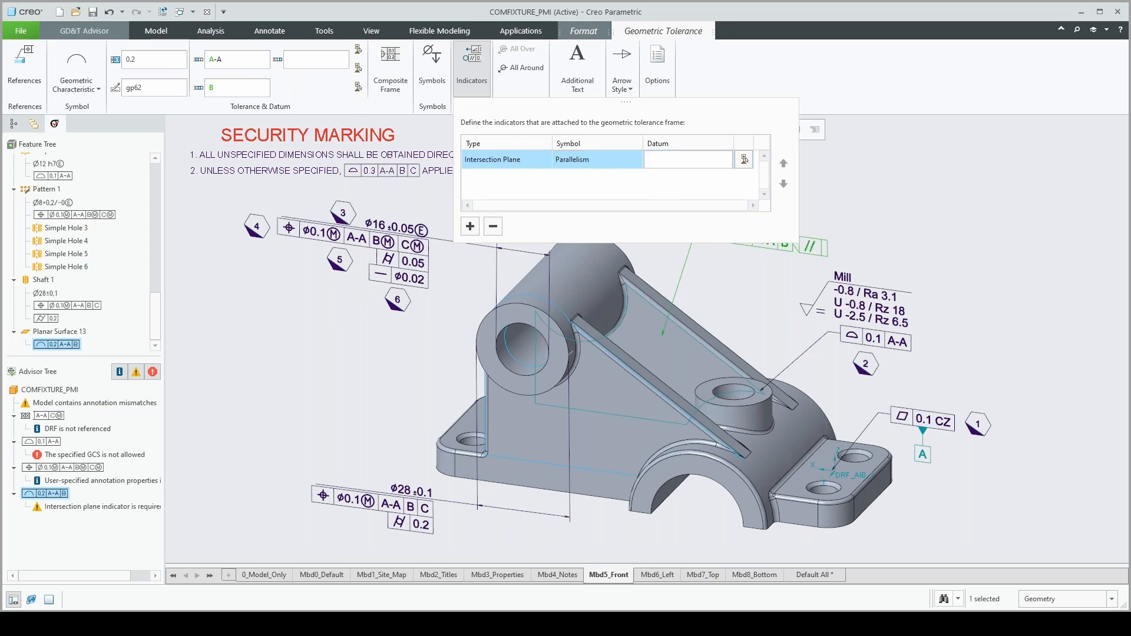
pyautogui.write('B')
pyautogui.click(840, 183)
pyautogui.click(172, 69)
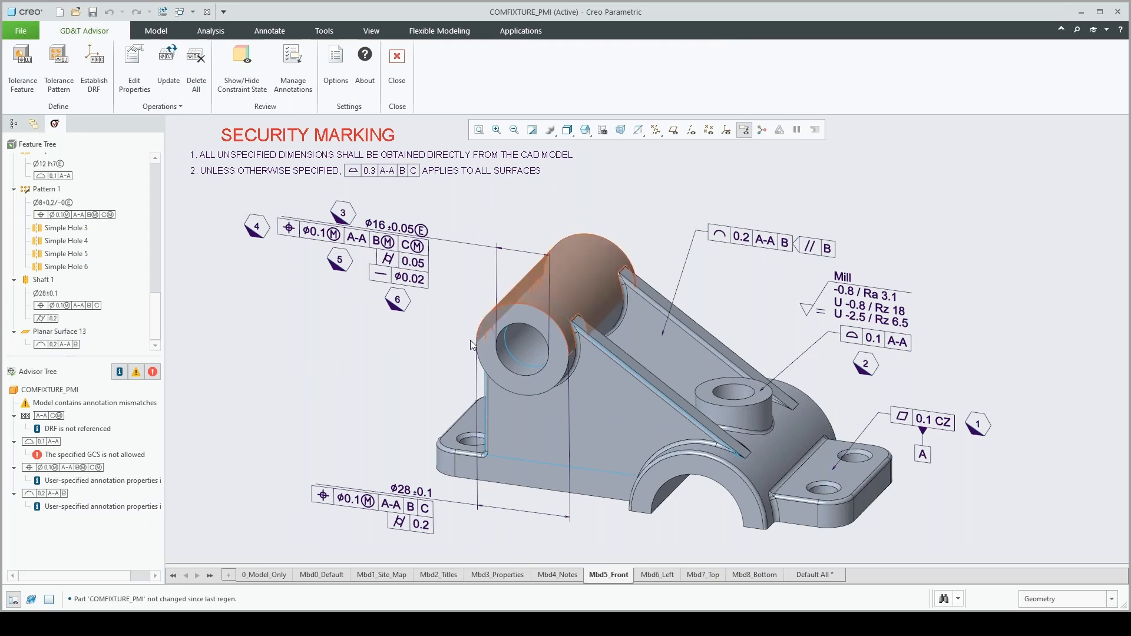
# Read the advice on the model's annotation mismatches and open the list of mismatched annotations
pyautogui.moveTo(273, 437)
pyautogui.mouseDown(button='middle')
pyautogui.moveTo(265, 422)
pyautogui.moveTo(289, 395)
pyautogui.moveTo(253, 433)
pyautogui.mouseUp(button='middle')
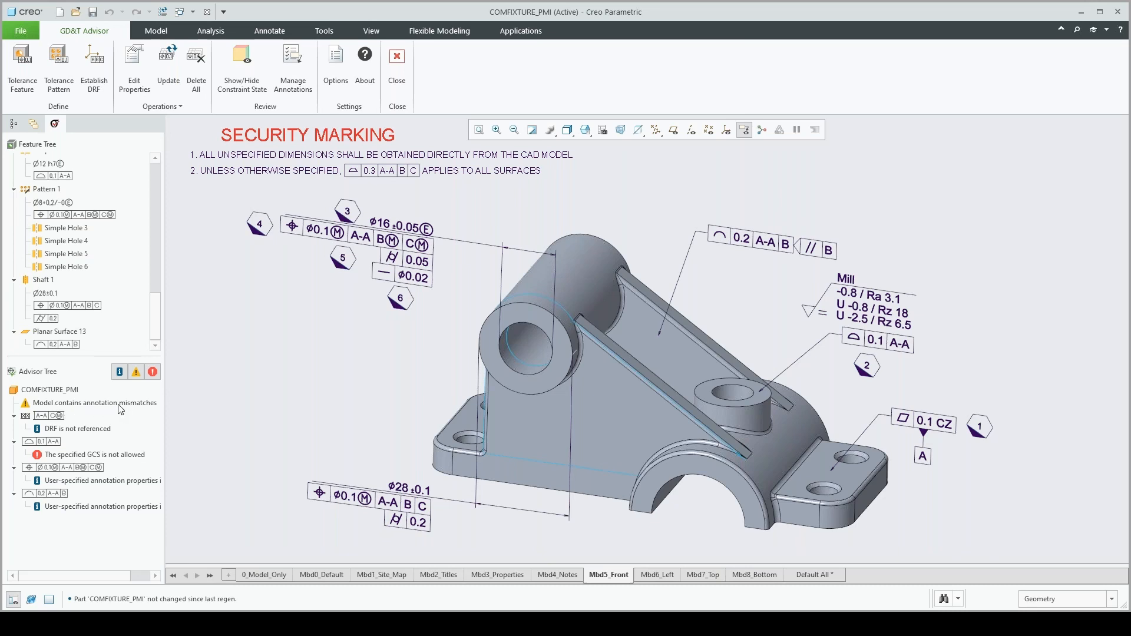
pyautogui.click(79, 404)
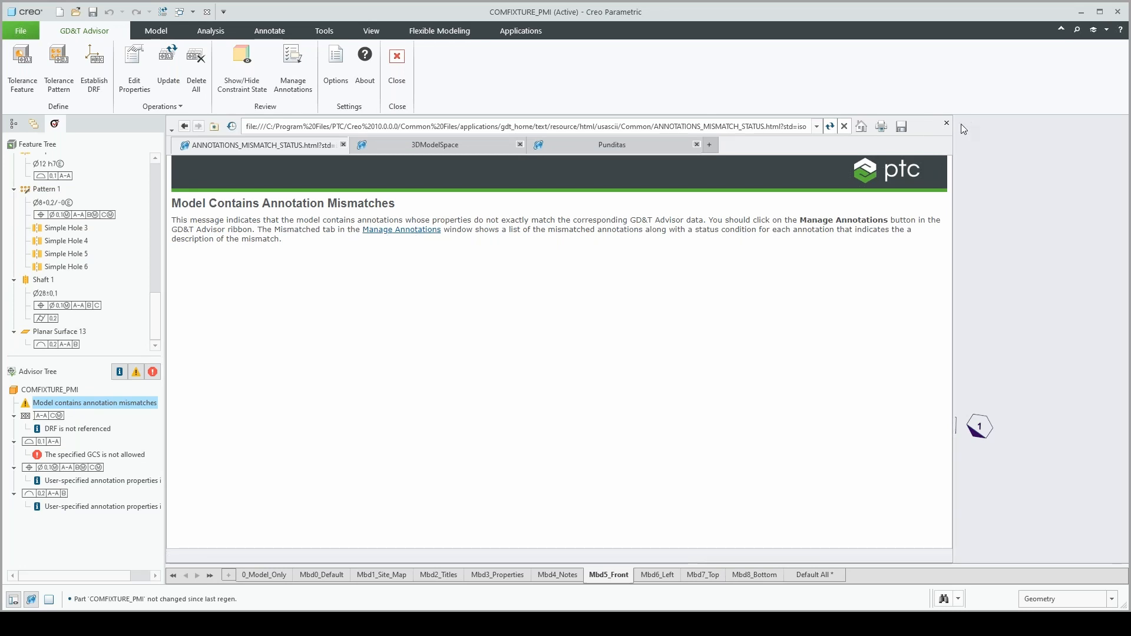
pyautogui.click(945, 127)
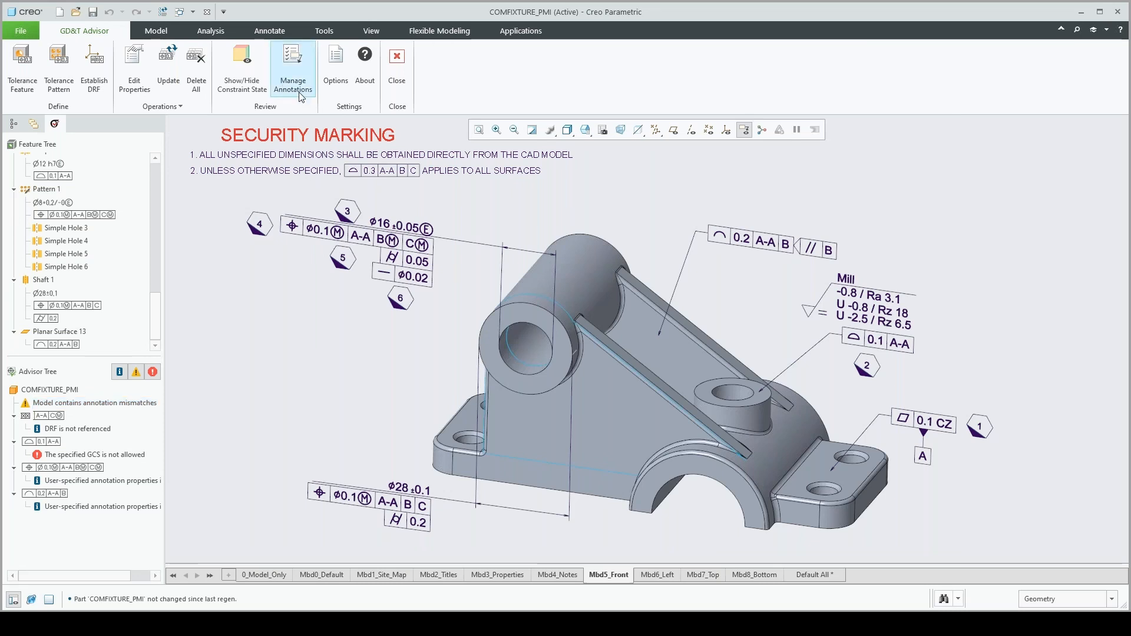
pyautogui.click(298, 86)
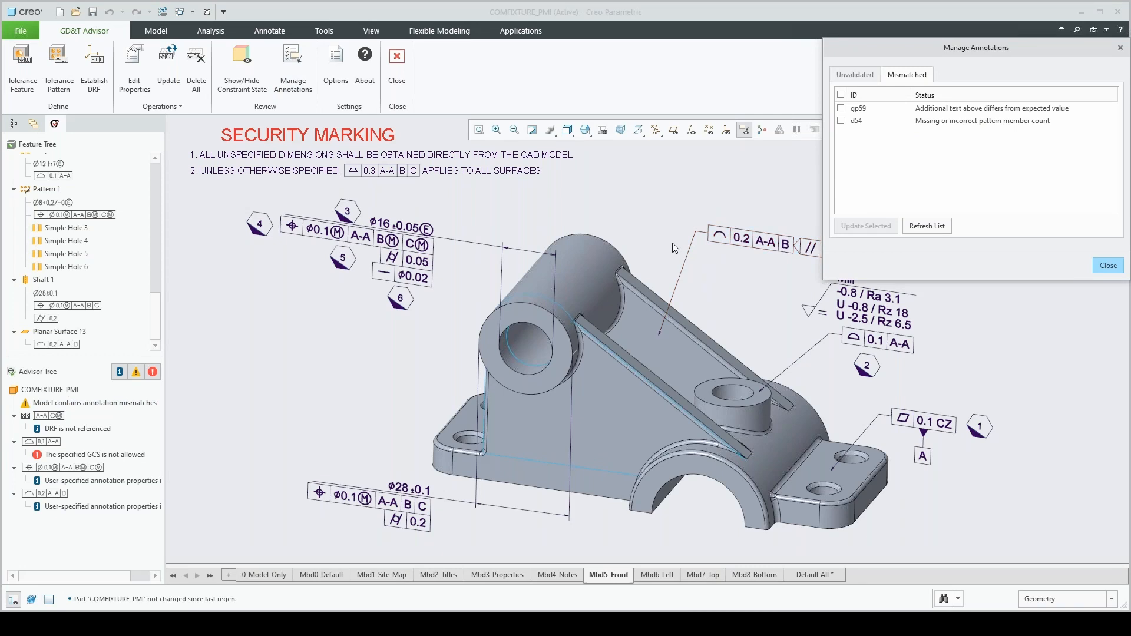
pyautogui.scroll(1, 645, 236)
pyautogui.scroll(3, 647, 236)
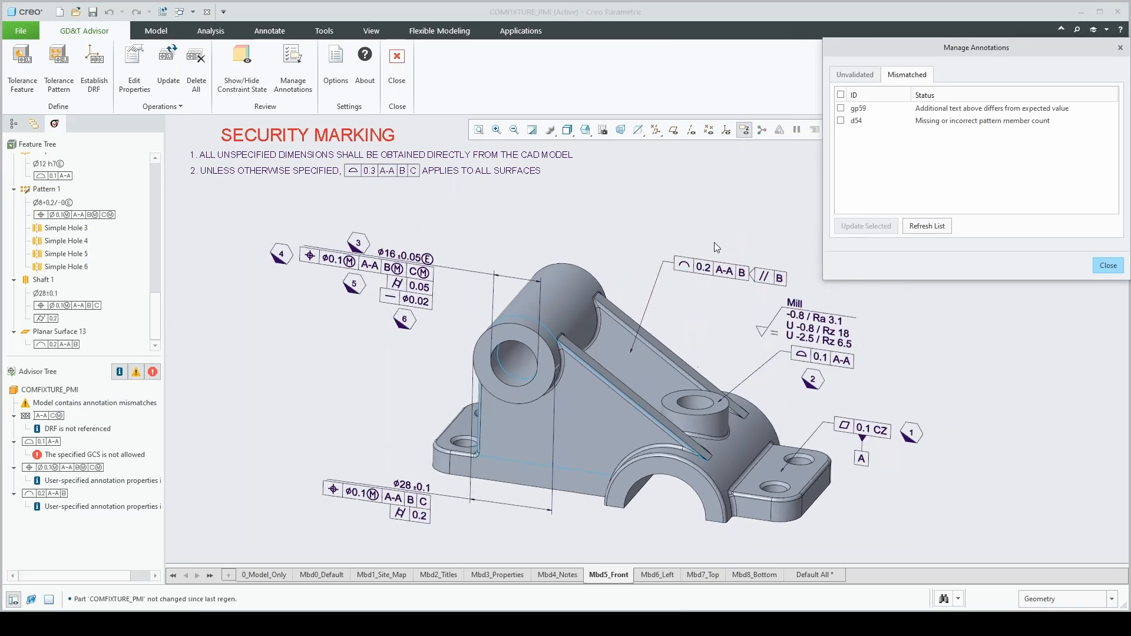
# Locate mismatched annotation gp59 and update it so the 0.1 CZ flatness tolerance gets its 2x text
pyautogui.click(960, 110)
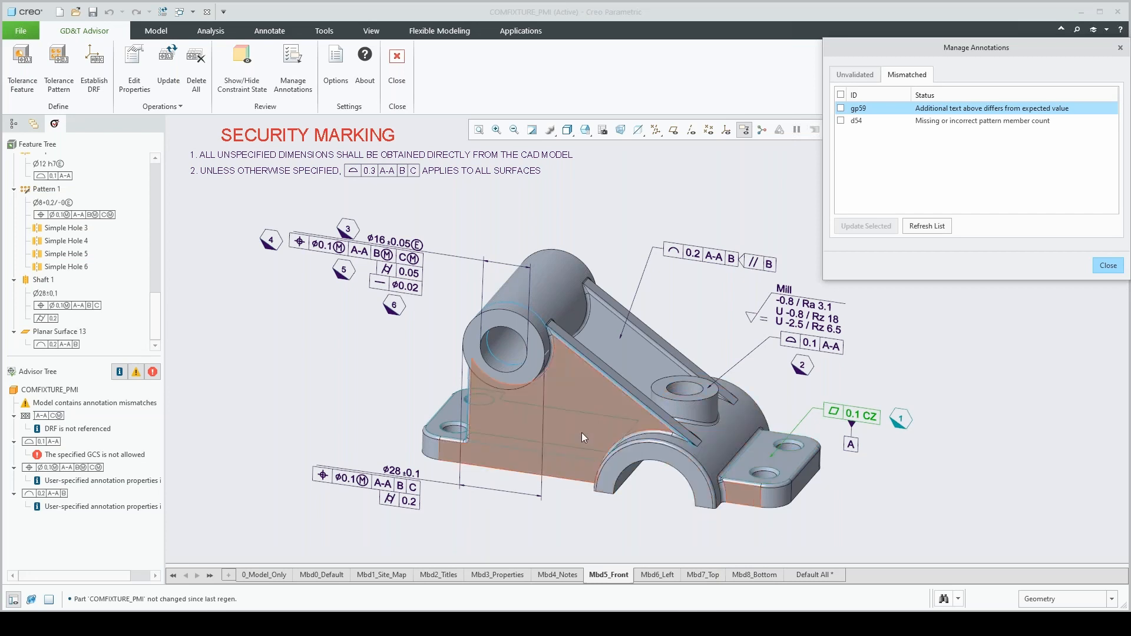
pyautogui.moveTo(582, 433); pyautogui.dragTo(581, 433, button='middle')
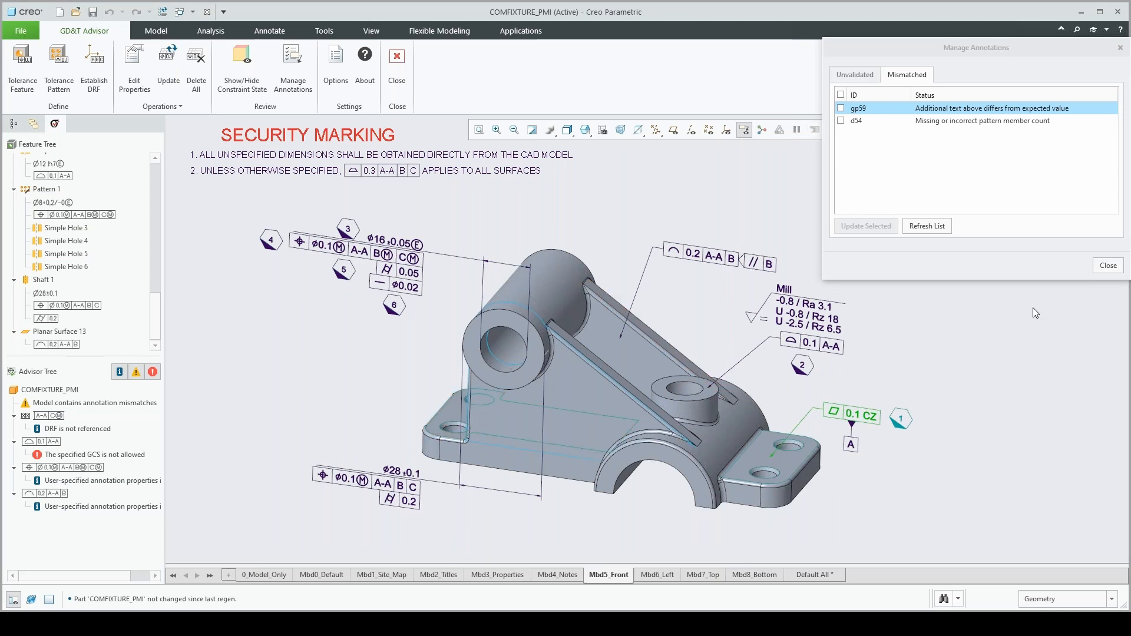
pyautogui.click(852, 110)
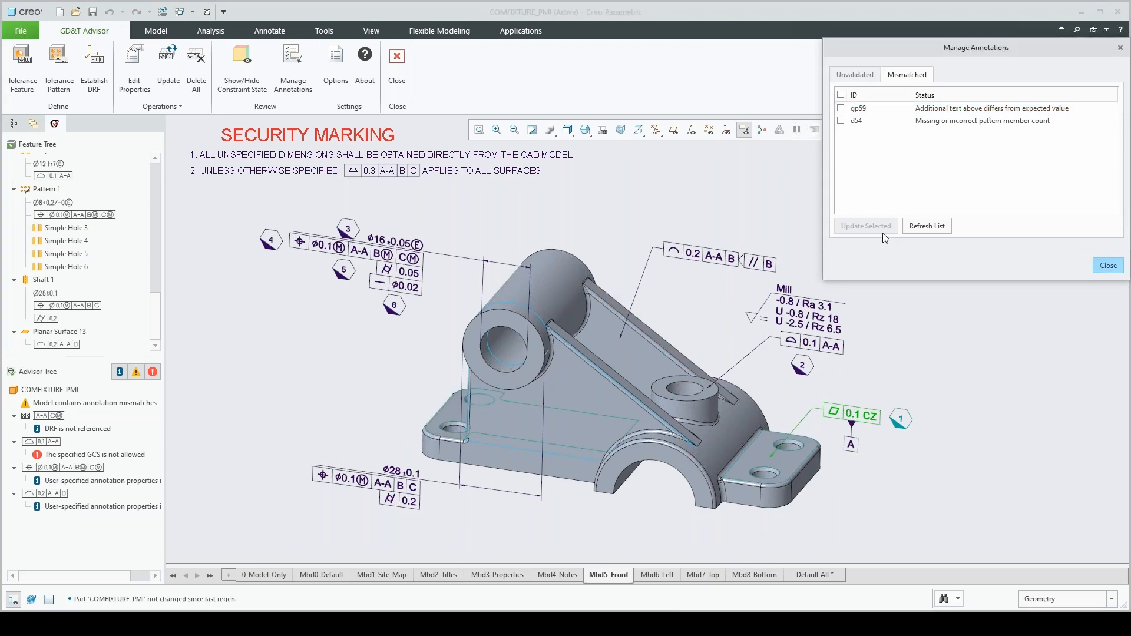
pyautogui.click(840, 109)
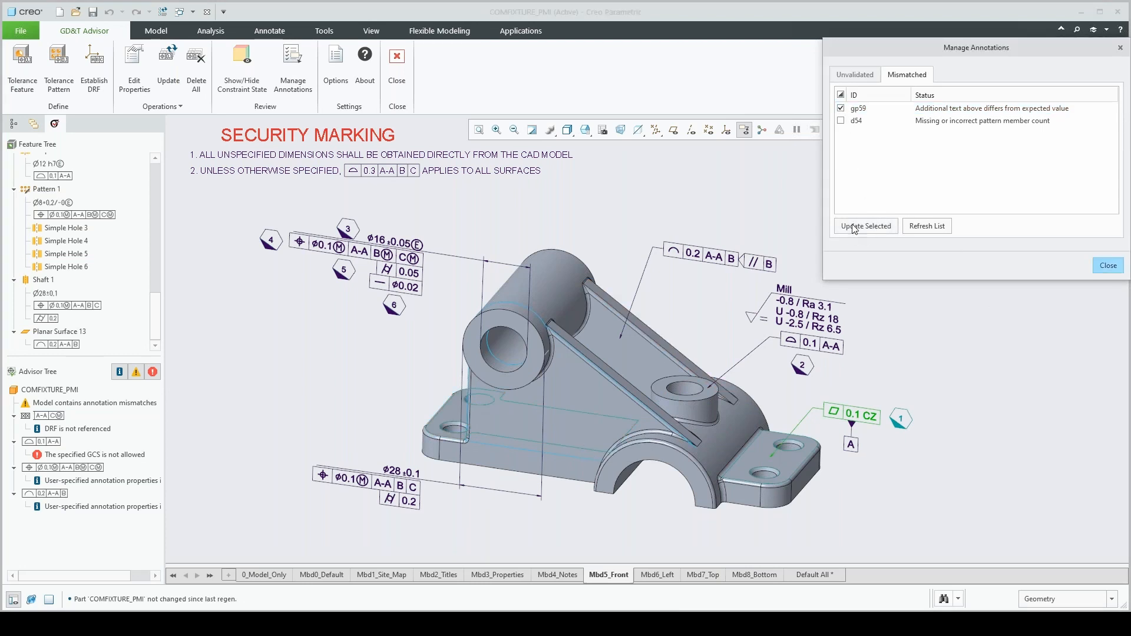
pyautogui.click(855, 228)
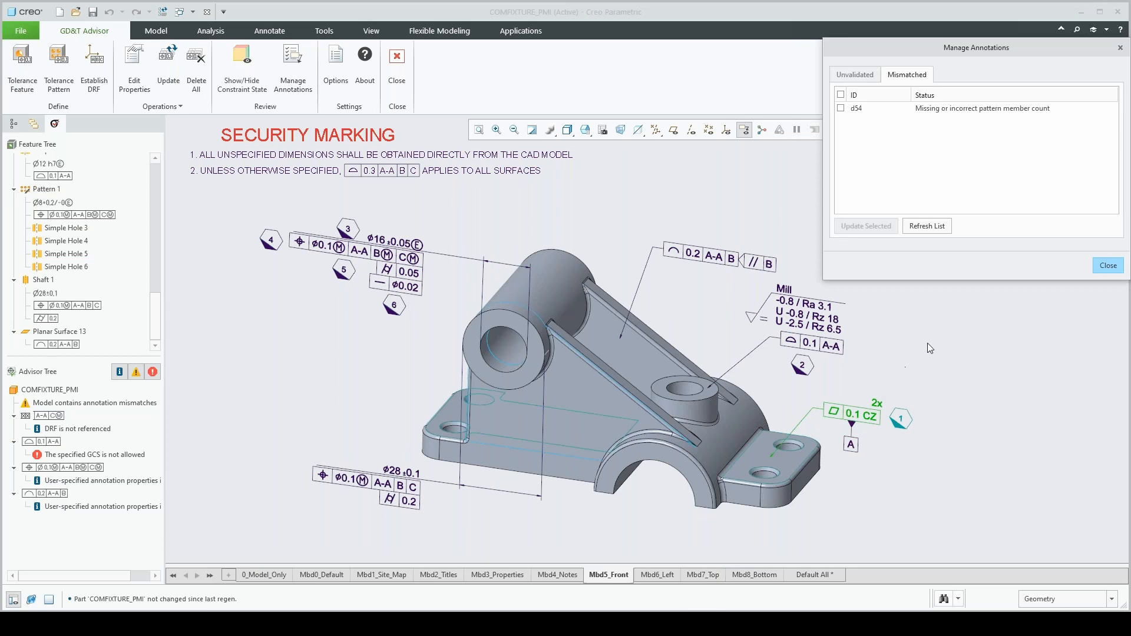
# Activate the Mbd7_Top combination state and update mismatched dimension d54 so the ø8 hole dimension gets its 4x prefix
pyautogui.click(710, 577)
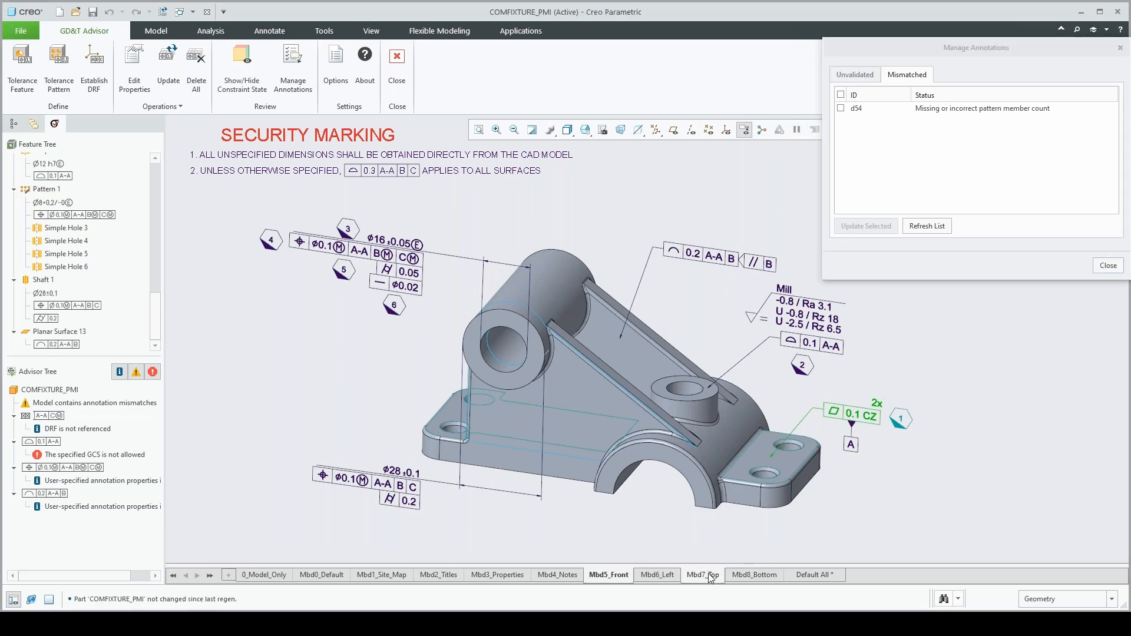
pyautogui.click(947, 110)
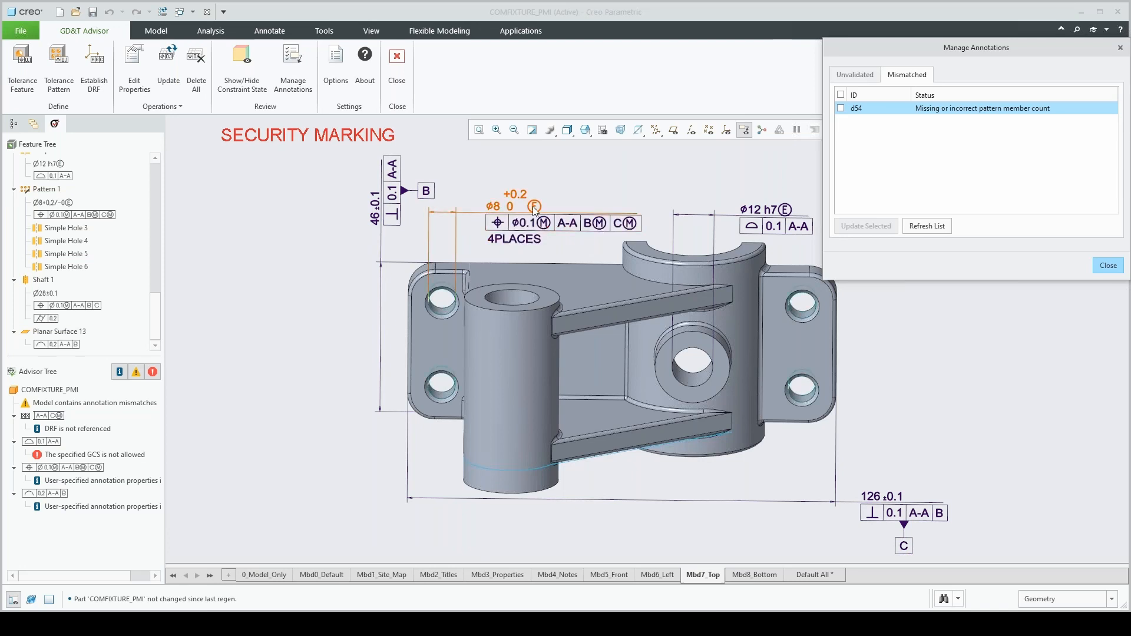
pyautogui.click(841, 109)
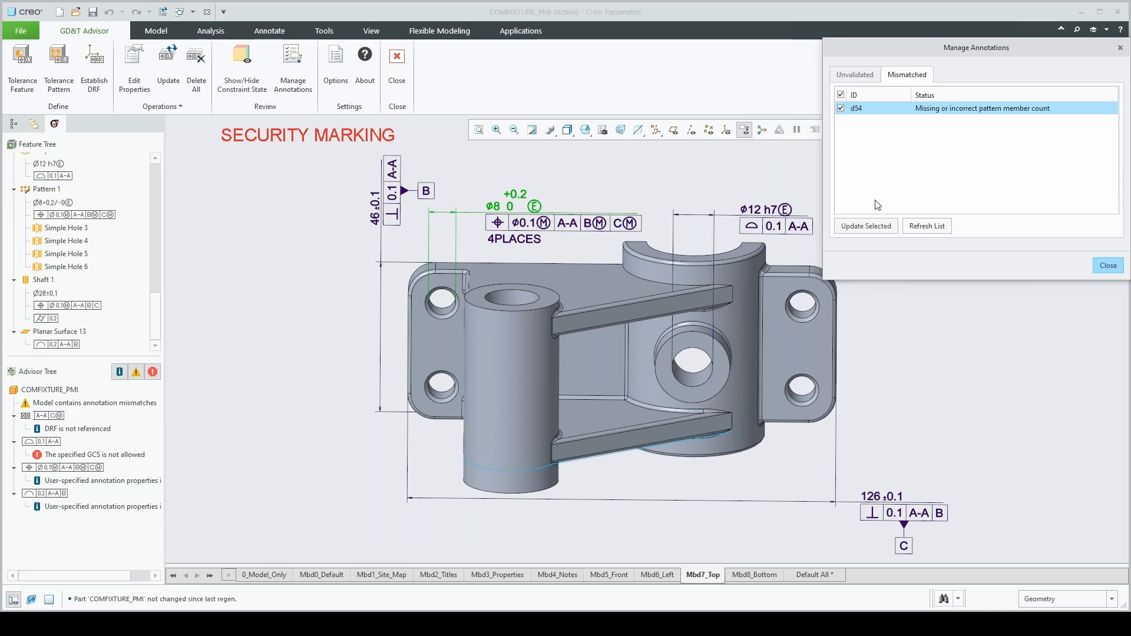
pyautogui.click(860, 226)
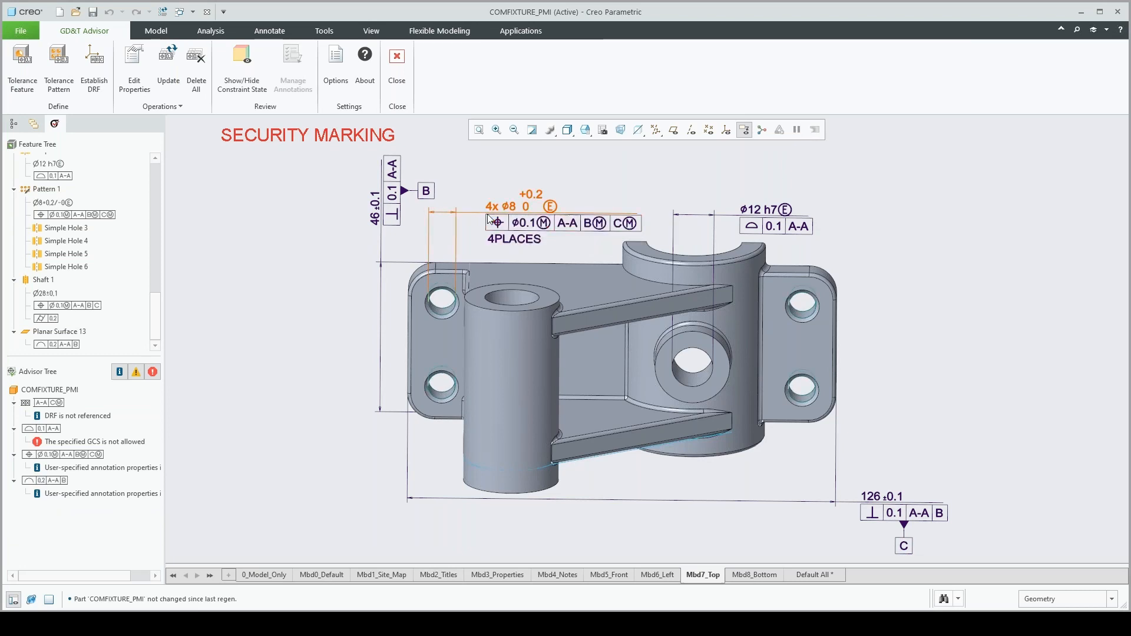
# Remove the additional text 4PLACES from the ø8 hole pattern's position tolerance and update the GD&T Advisor data
pyautogui.click(489, 238)
pyautogui.click(619, 178)
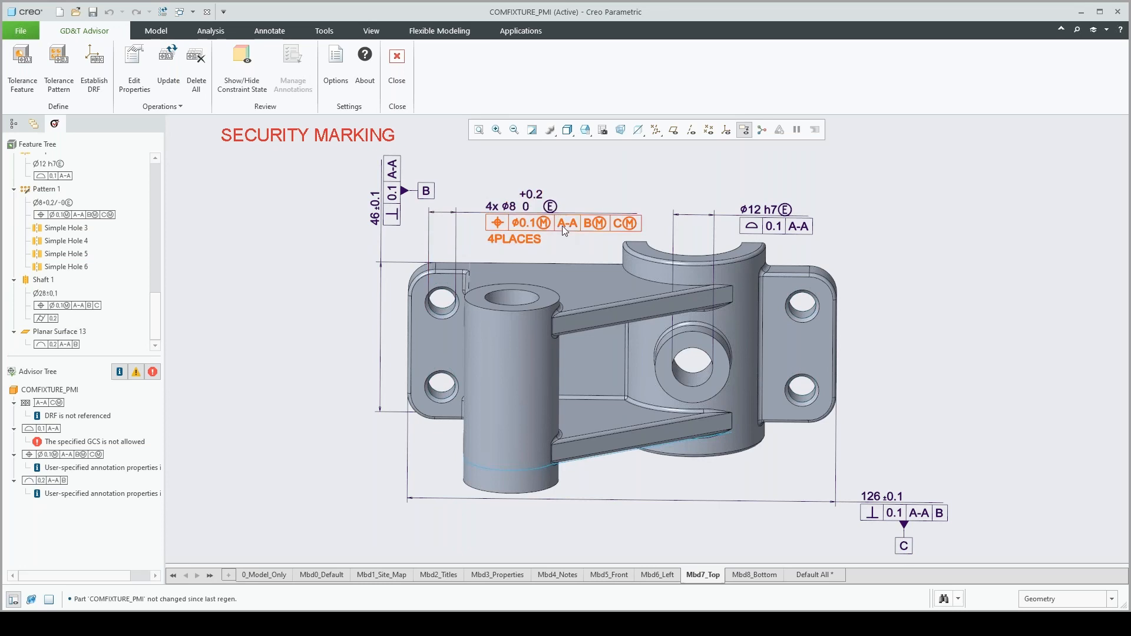
pyautogui.click(565, 224)
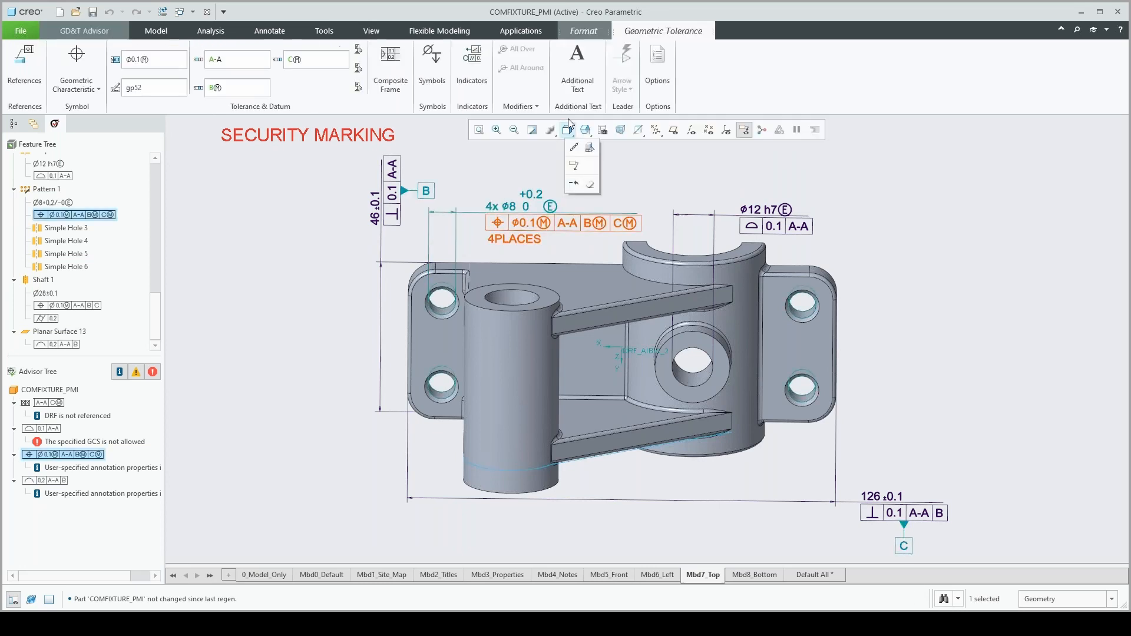
pyautogui.click(583, 82)
pyautogui.doubleClick(645, 232)
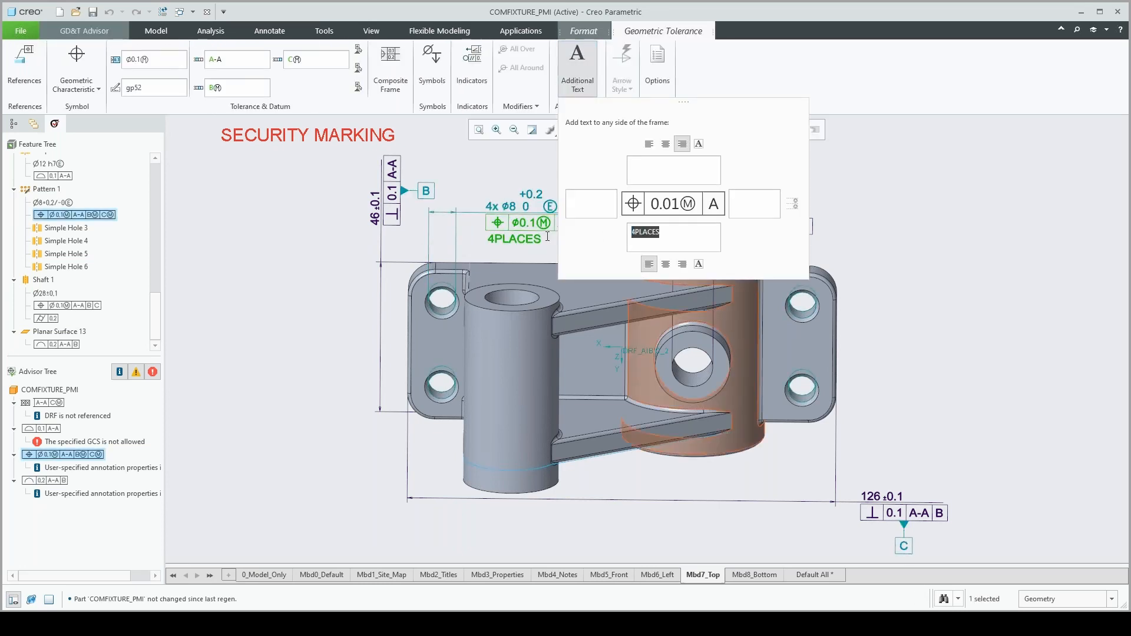
pyautogui.press('BackSpace')
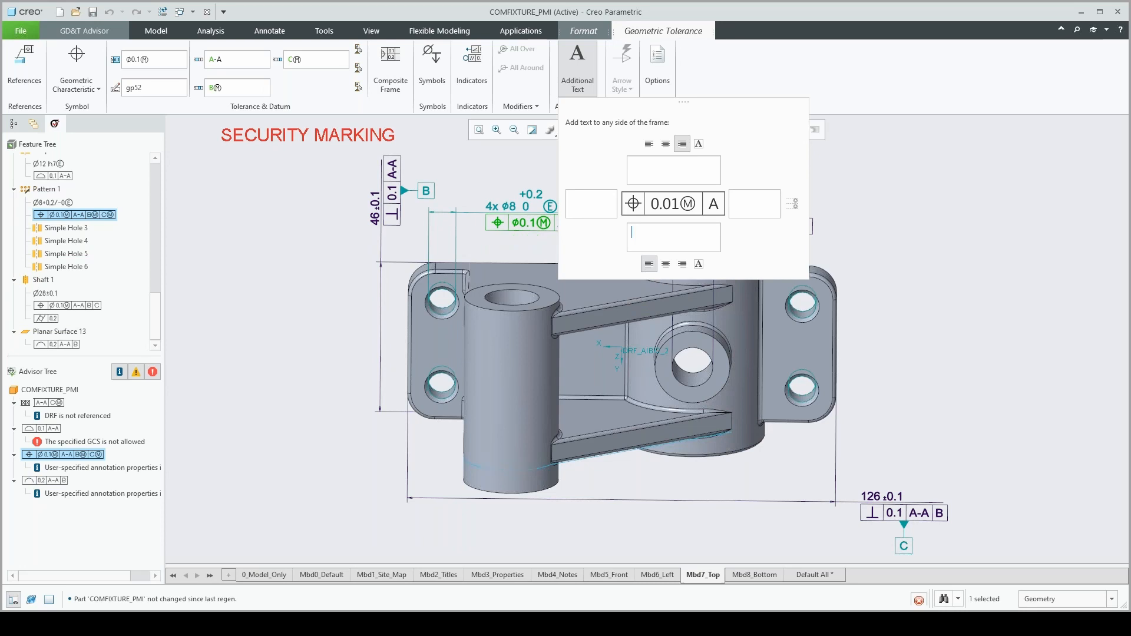
pyautogui.click(927, 263)
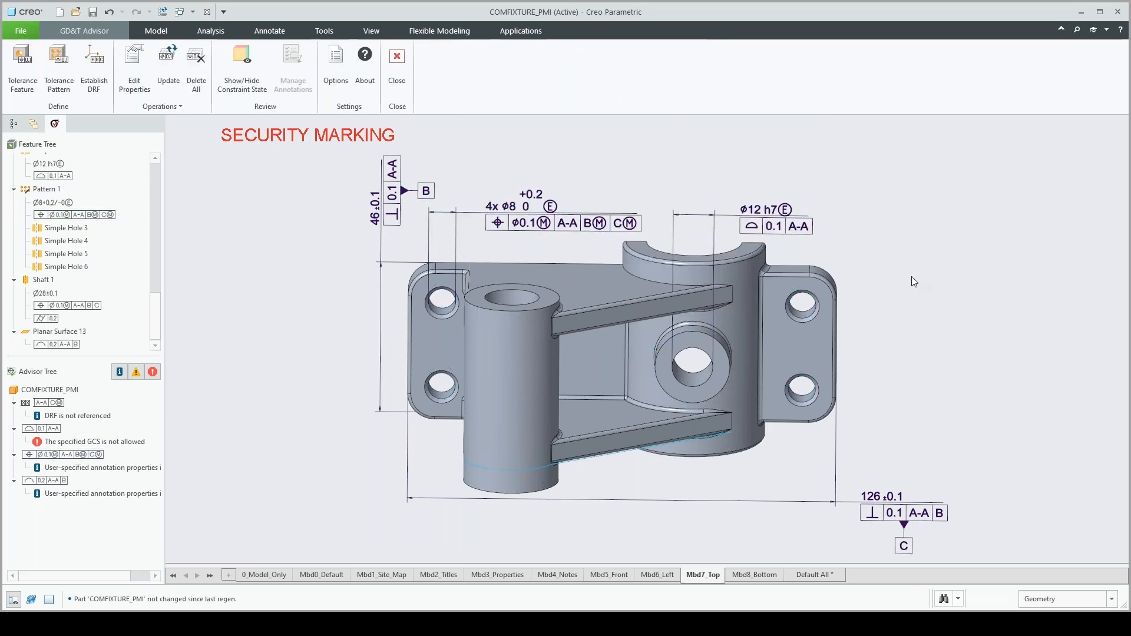
pyautogui.click(171, 73)
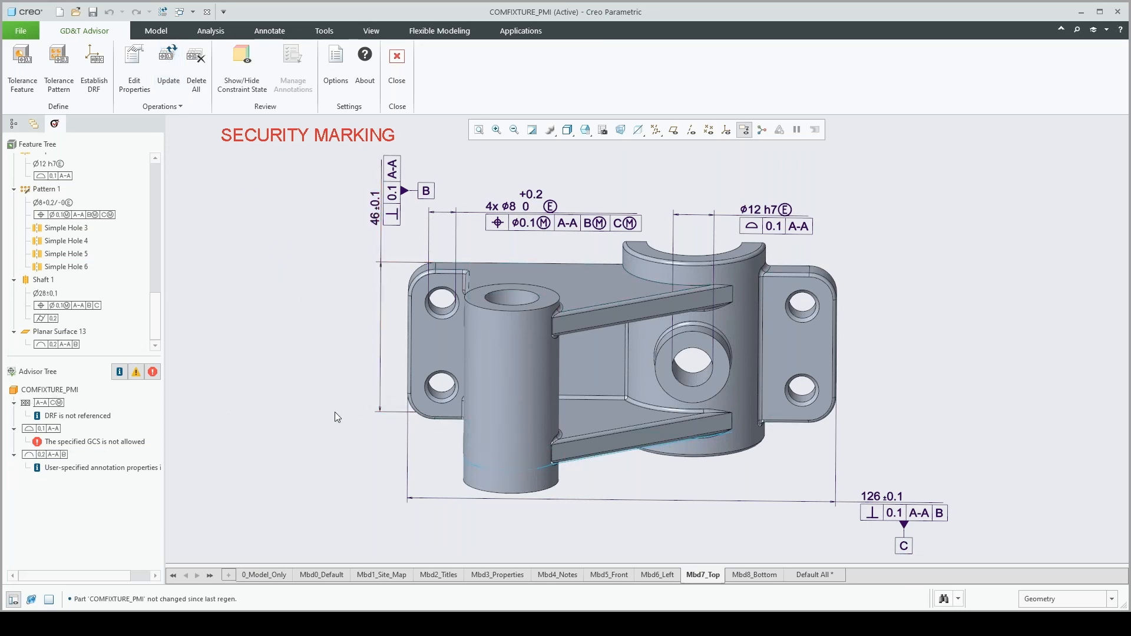
# Read the advice on the disallowed geometric characteristic, and change the tolerance of the ø12 h7 hole (Simple Hole 2) to Position
pyautogui.doubleClick(84, 443)
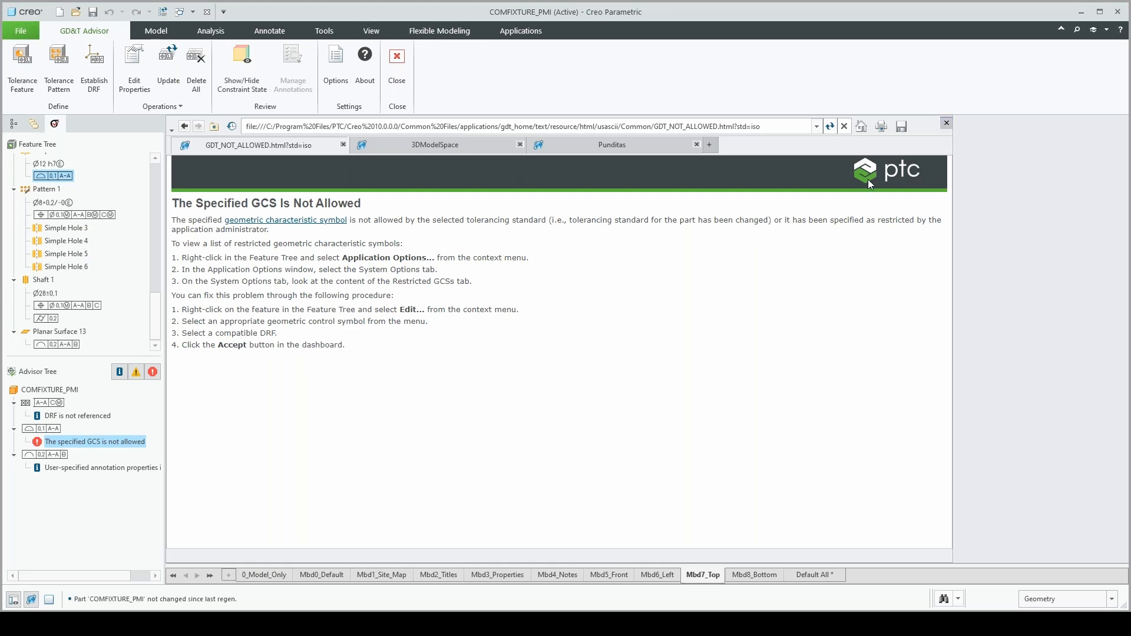
pyautogui.click(946, 123)
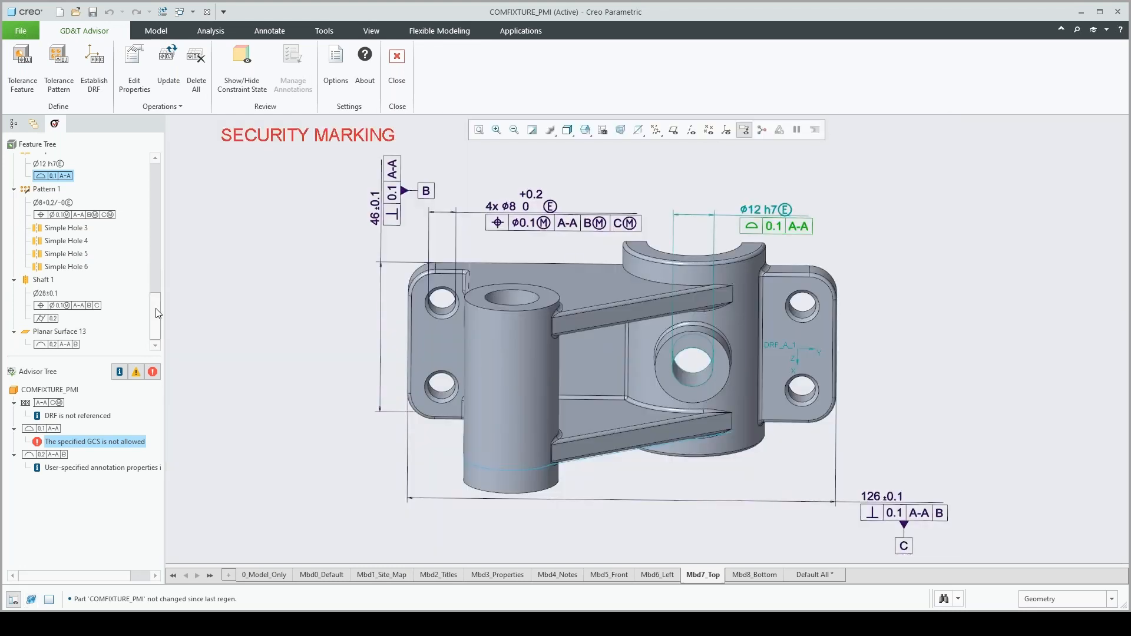
pyautogui.scroll(3, 65, 227)
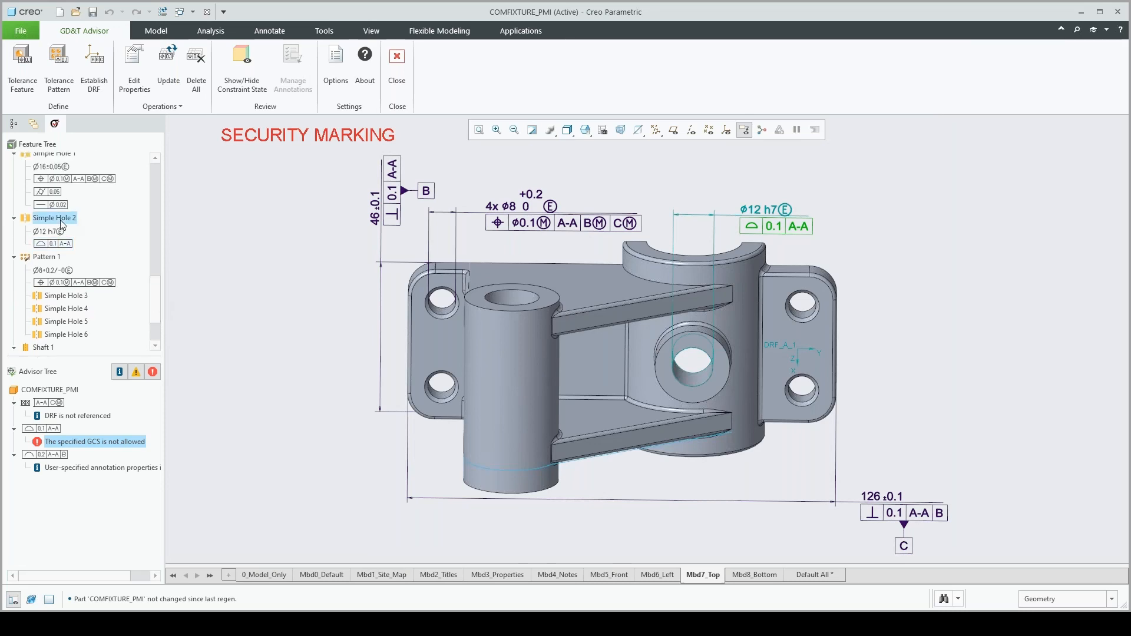
pyautogui.click(61, 220)
pyautogui.rightClick(60, 220)
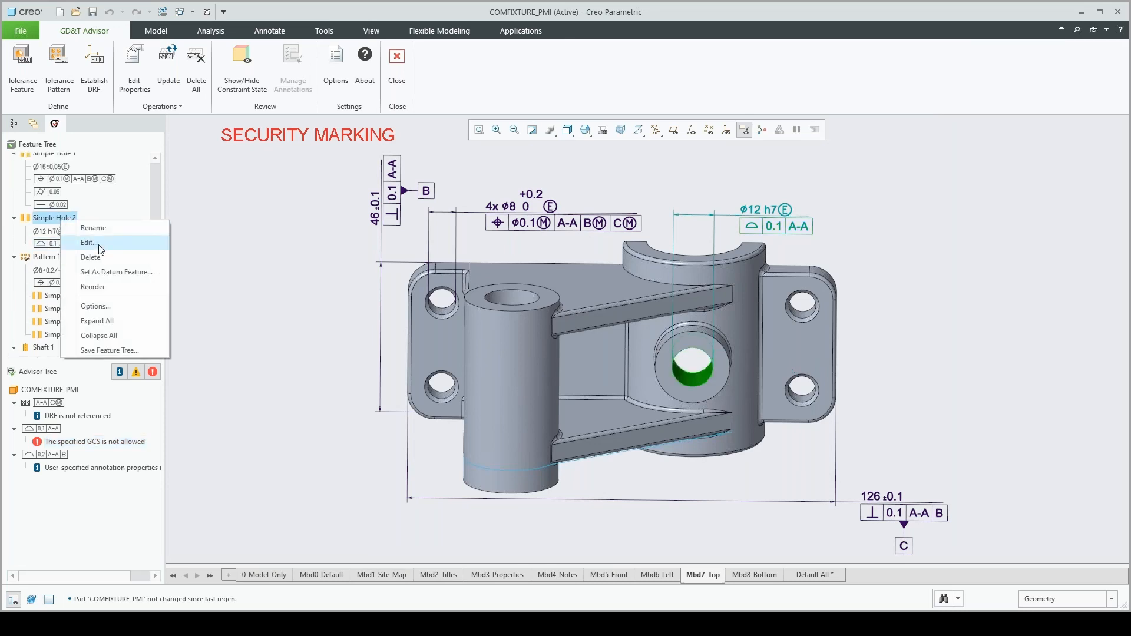
pyautogui.click(99, 244)
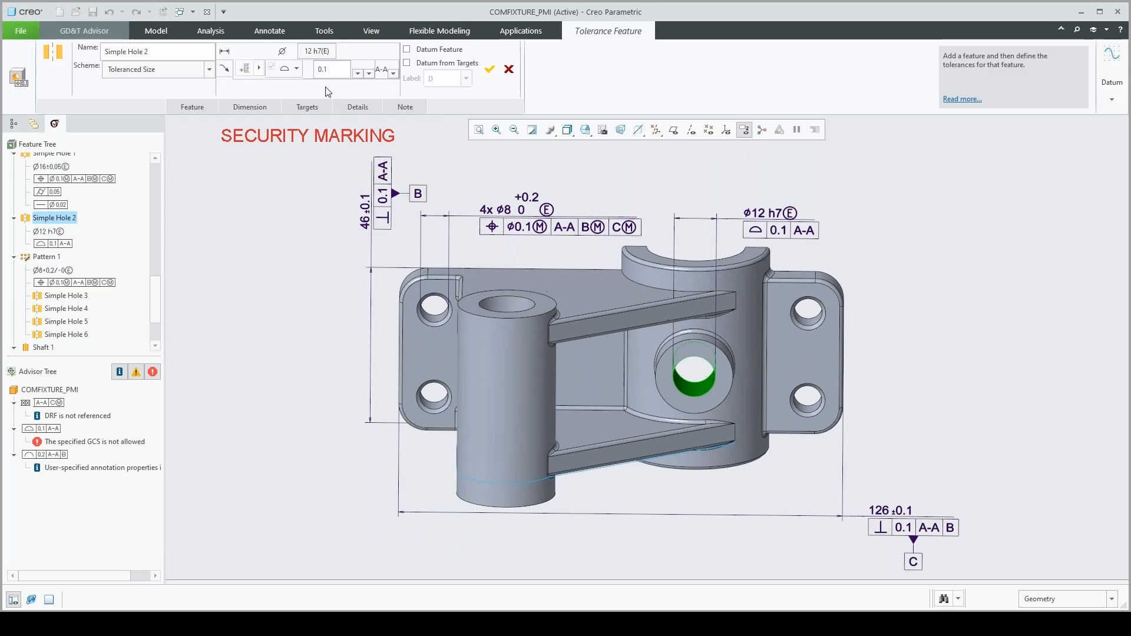
pyautogui.click(297, 69)
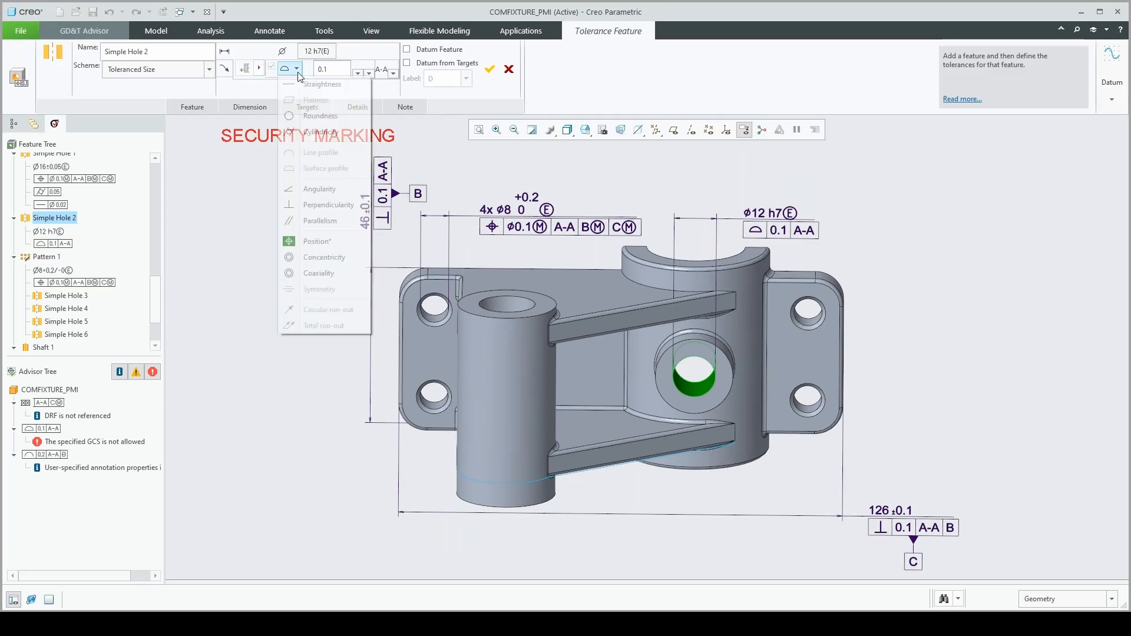
pyautogui.click(312, 241)
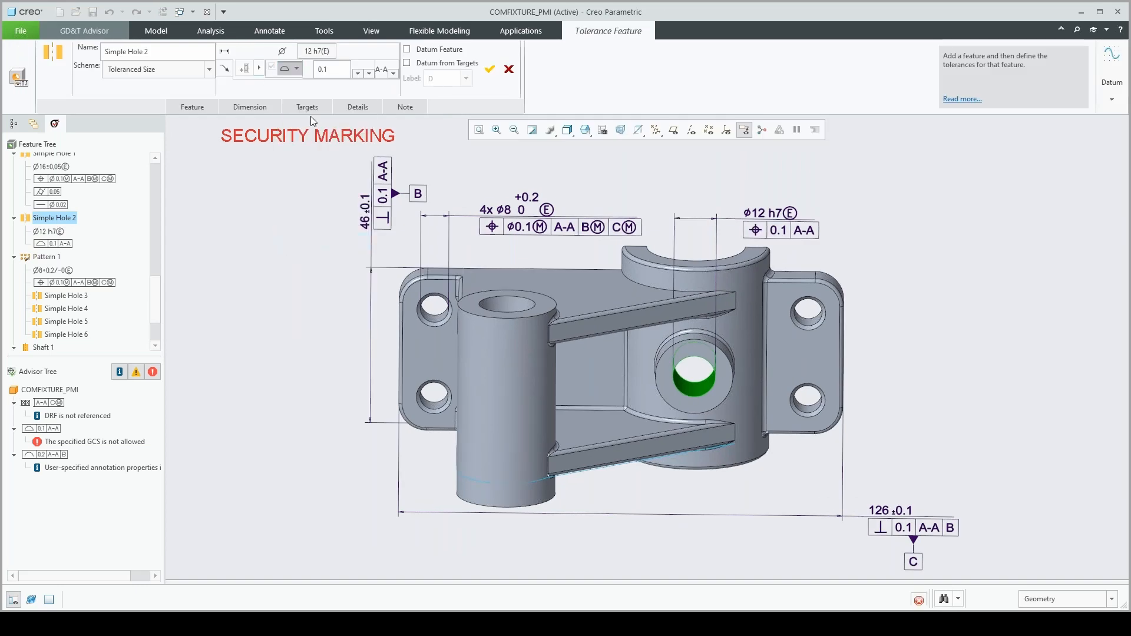
# Apply the maximum material requirement to Simple Hole 2's 0.1 position tolerance and reference it to the datum reference frame A-A|B|C
pyautogui.click(393, 70)
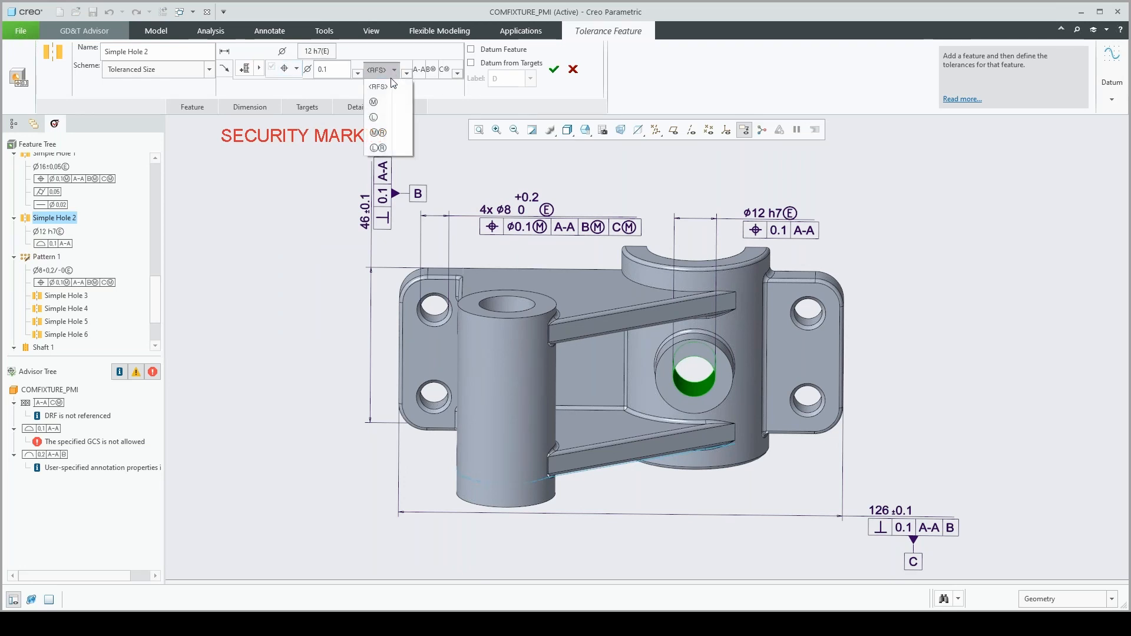
pyautogui.click(374, 103)
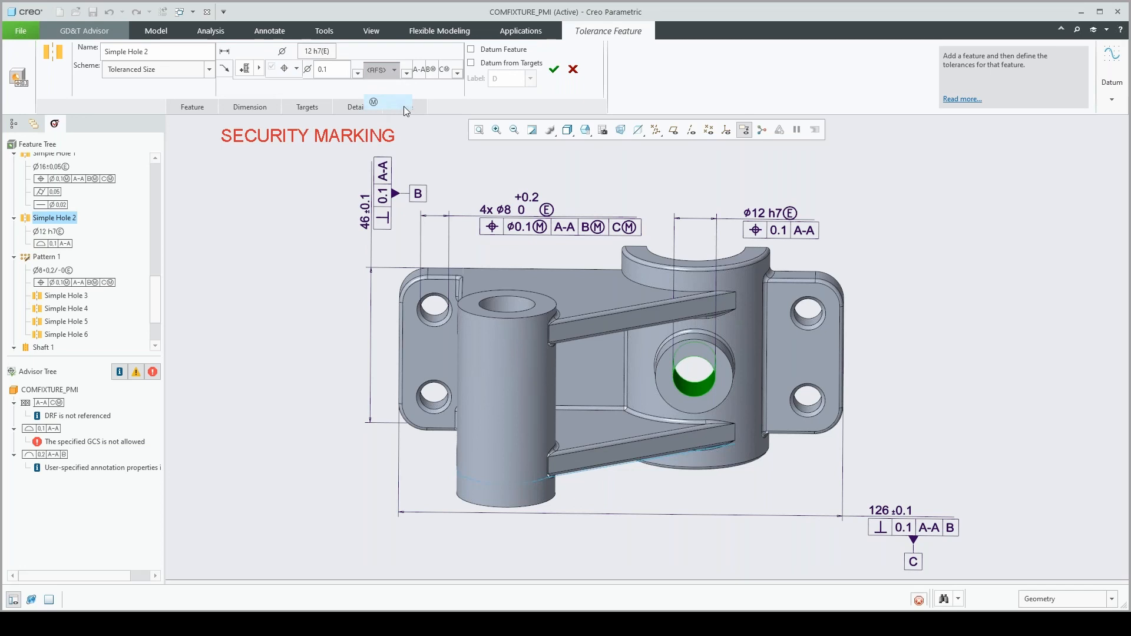
pyautogui.click(449, 73)
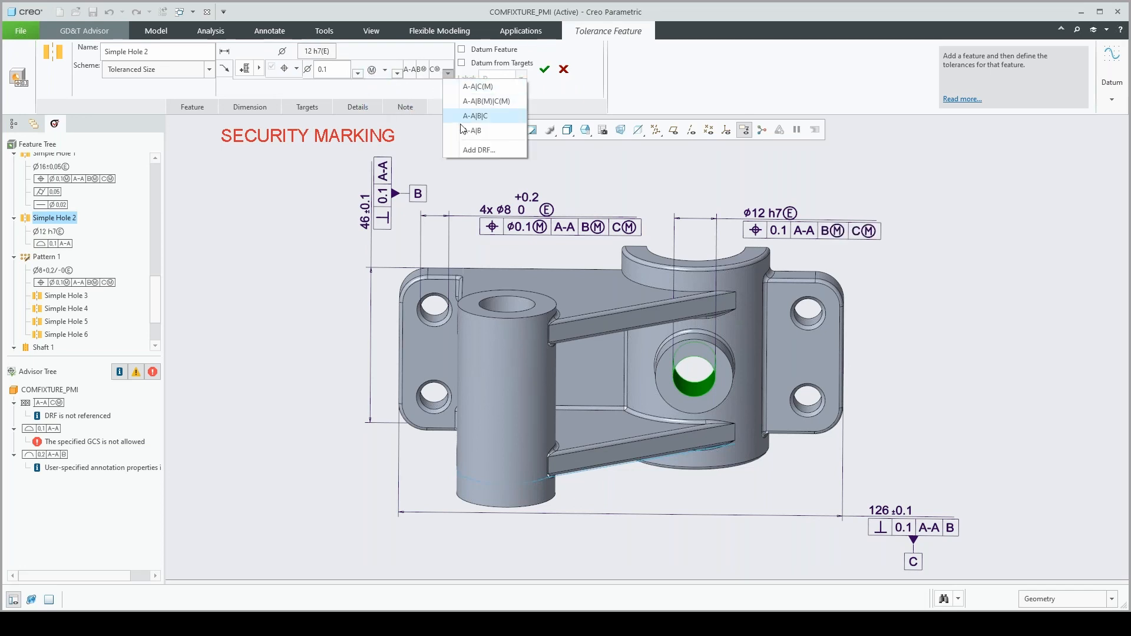
pyautogui.click(475, 116)
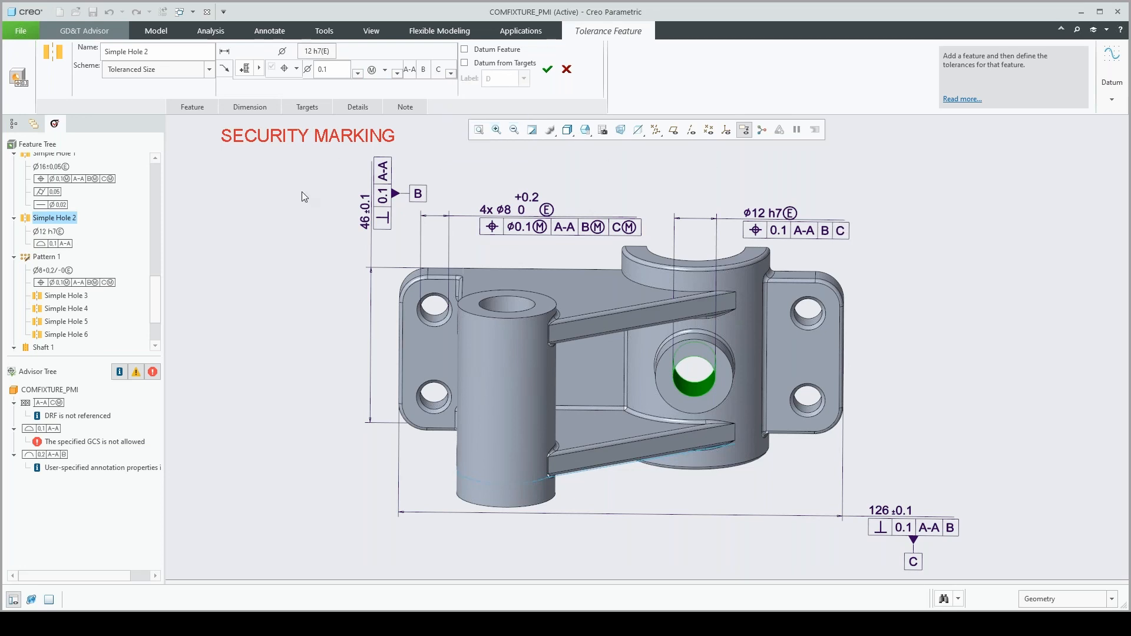
# Set the tolerance zone shape of Simple Hole 2's position tolerance to none, accept the feature and update the GD&T Advisor data
pyautogui.click(355, 109)
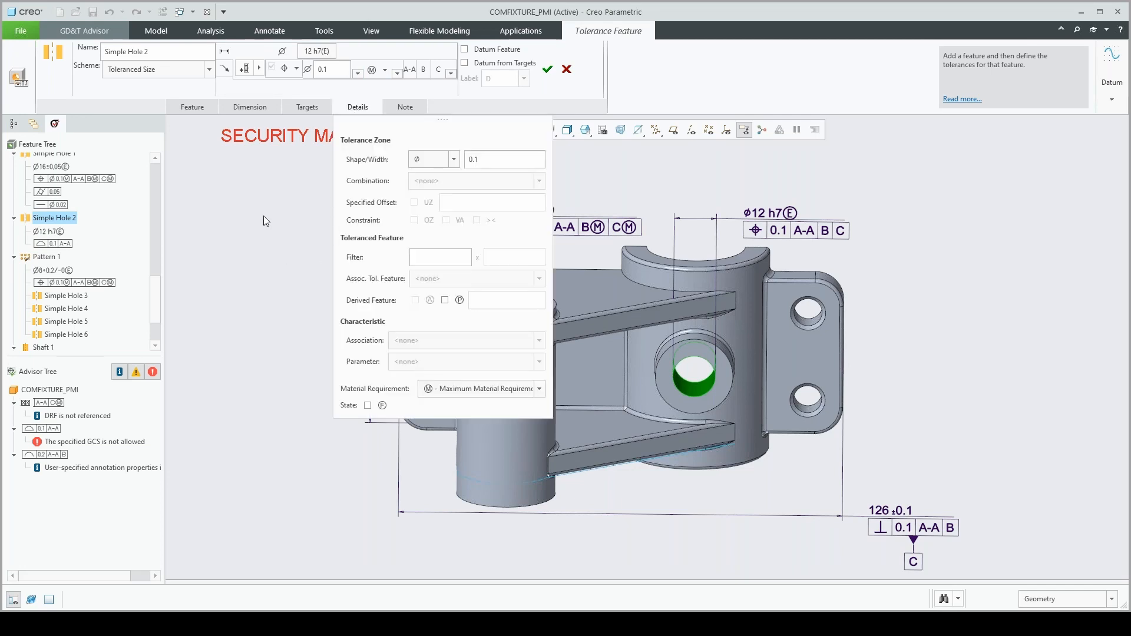
pyautogui.click(456, 164)
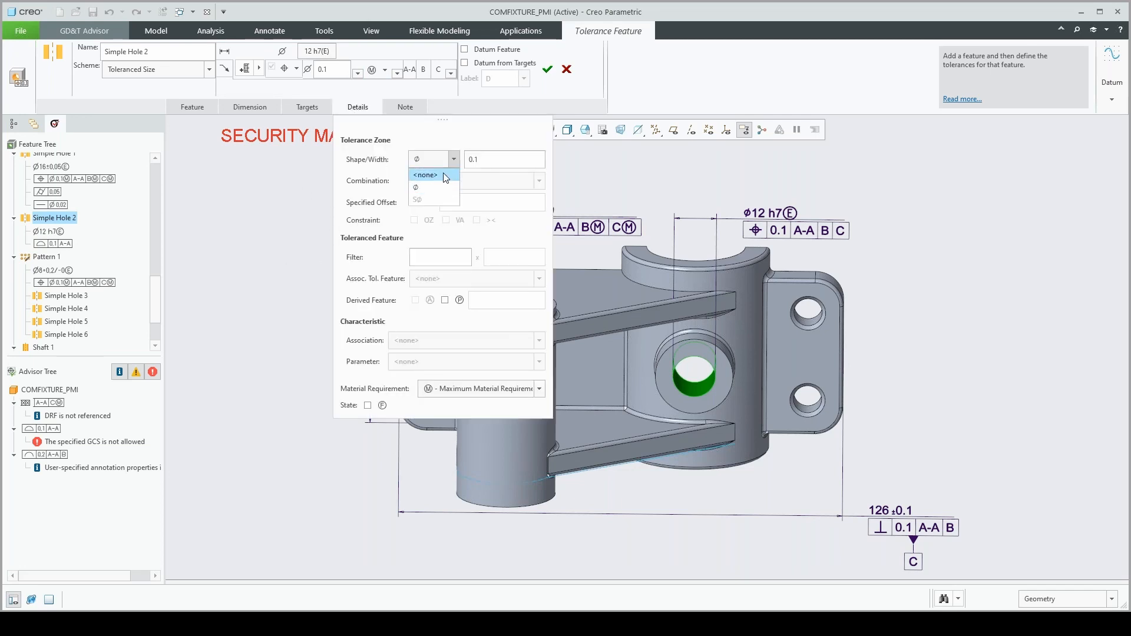
pyautogui.click(443, 172)
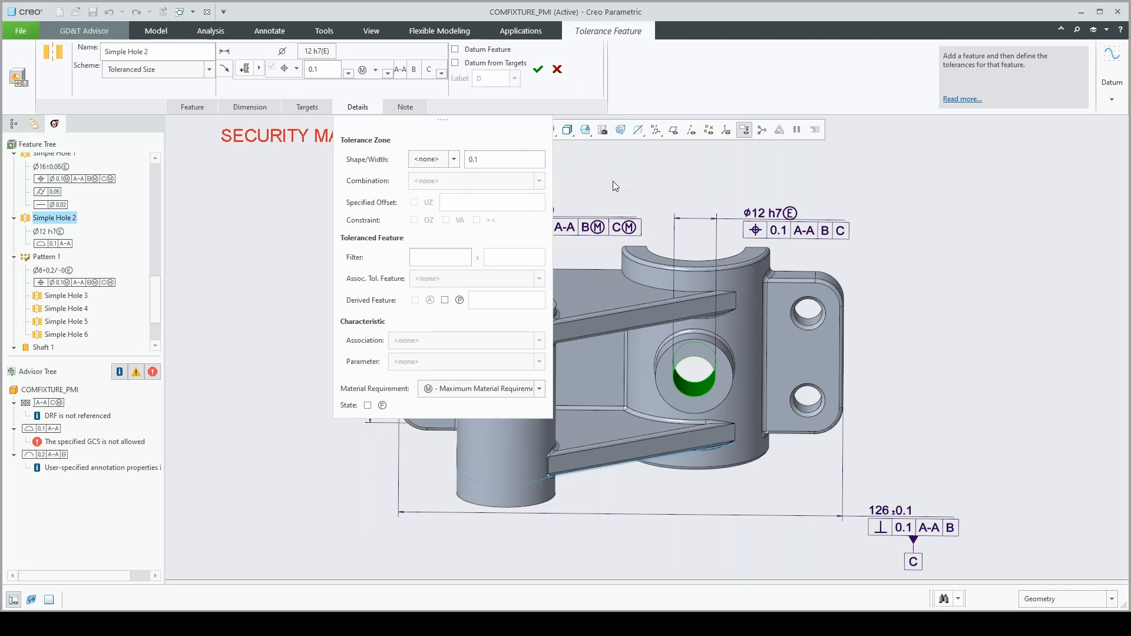
pyautogui.click(538, 70)
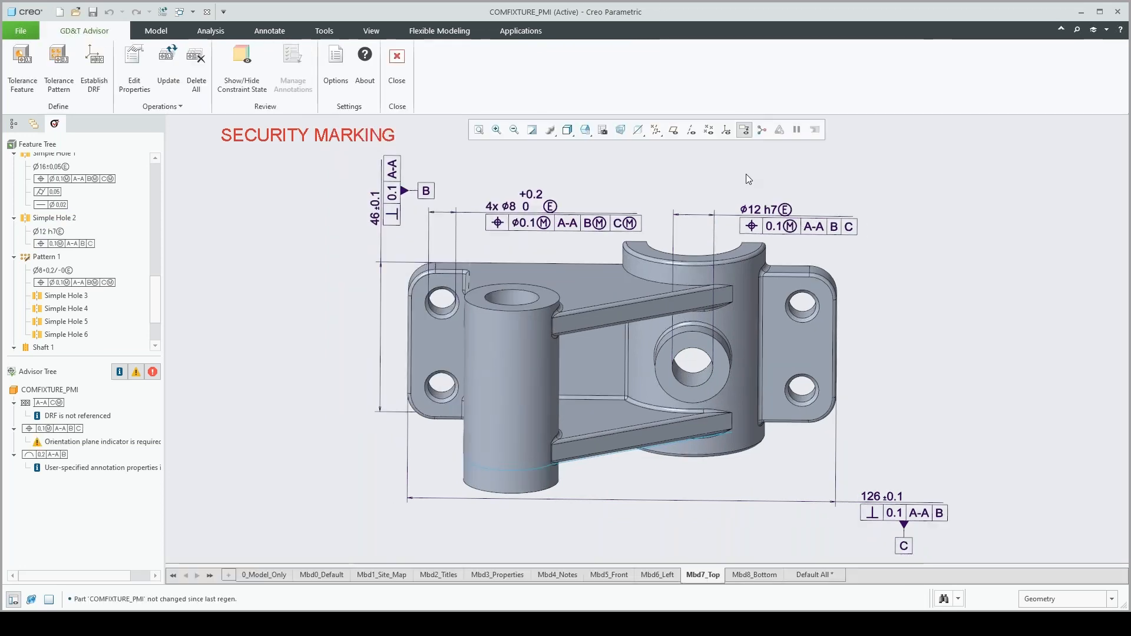
pyautogui.click(167, 82)
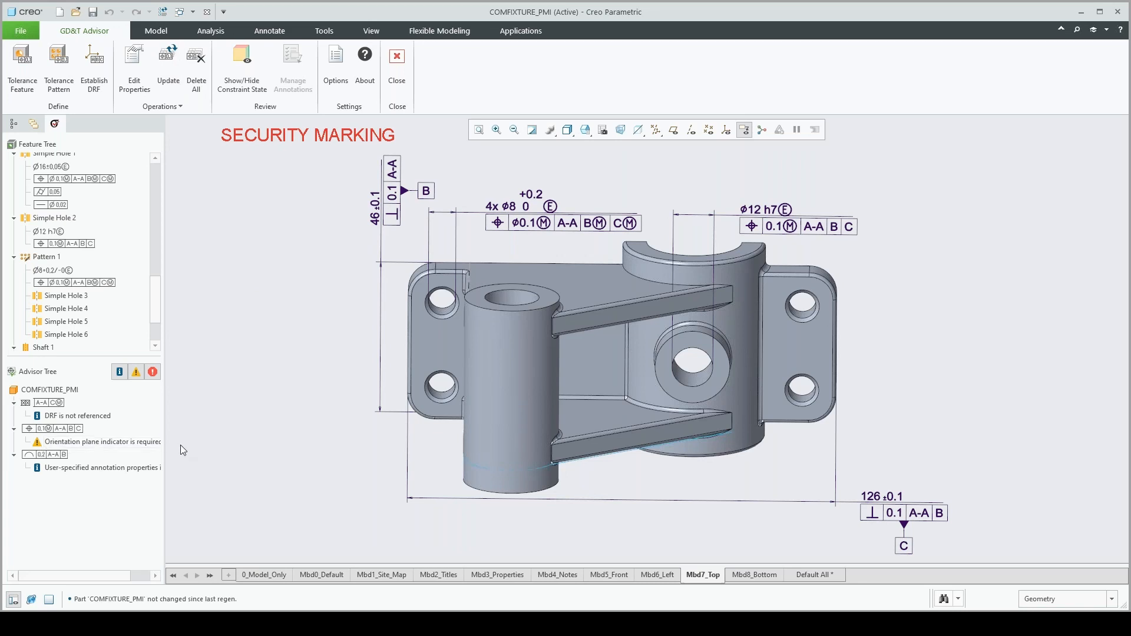
# Check the orientation plane warning, and add an Orientation Plane indicator to the position tolerance of the ø12 h7 hole
pyautogui.click(96, 441)
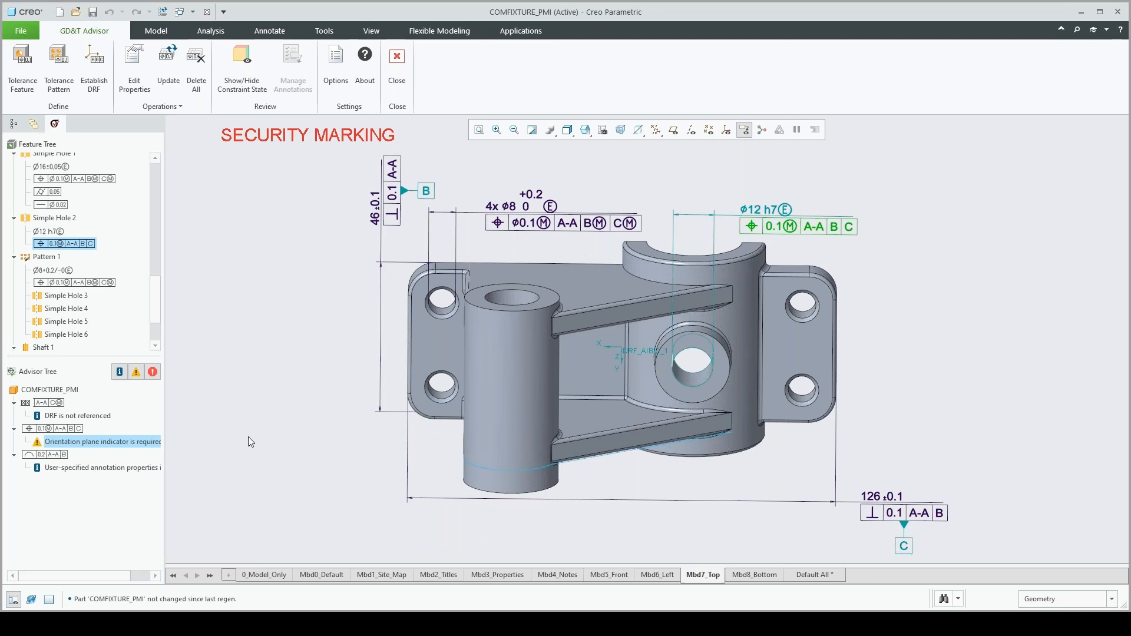
pyautogui.click(220, 298)
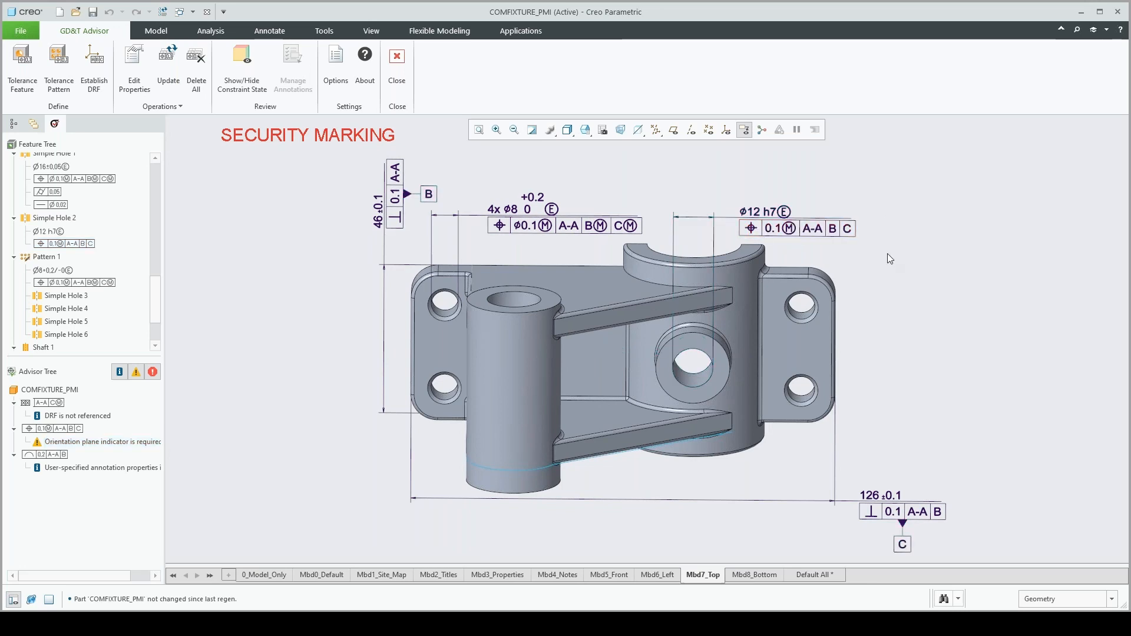
pyautogui.click(825, 229)
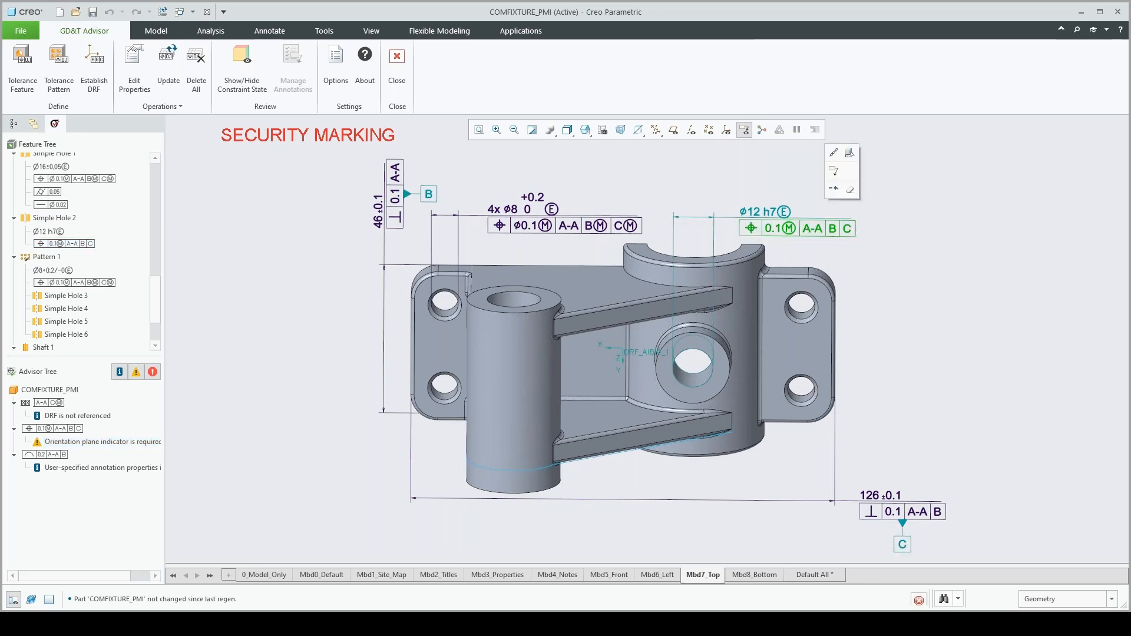
pyautogui.click(850, 152)
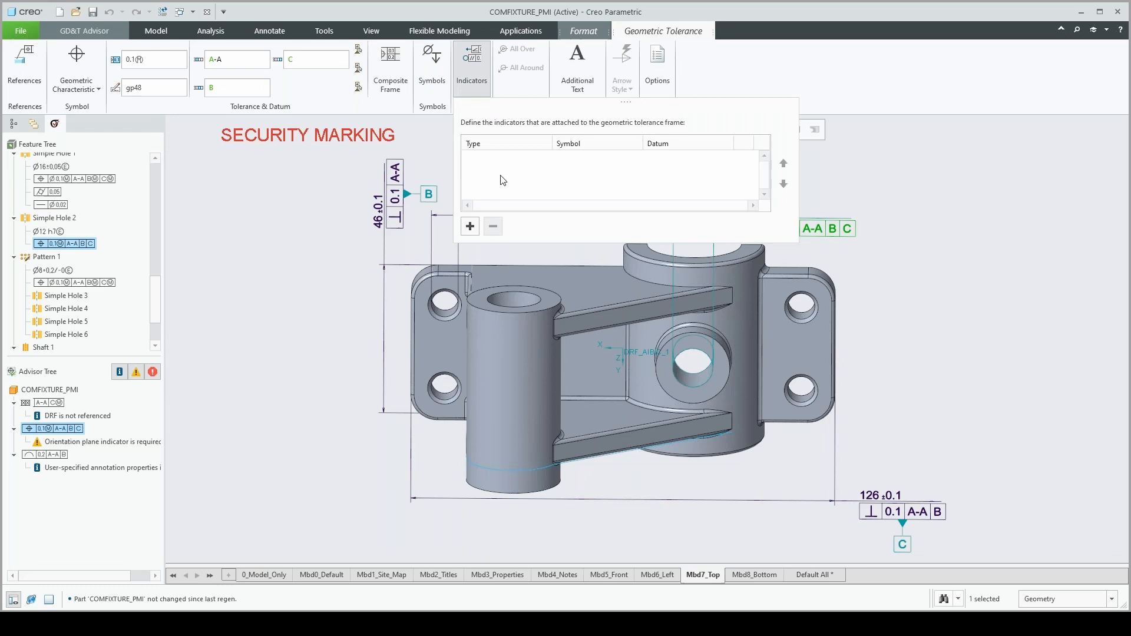
pyautogui.click(470, 227)
pyautogui.click(546, 159)
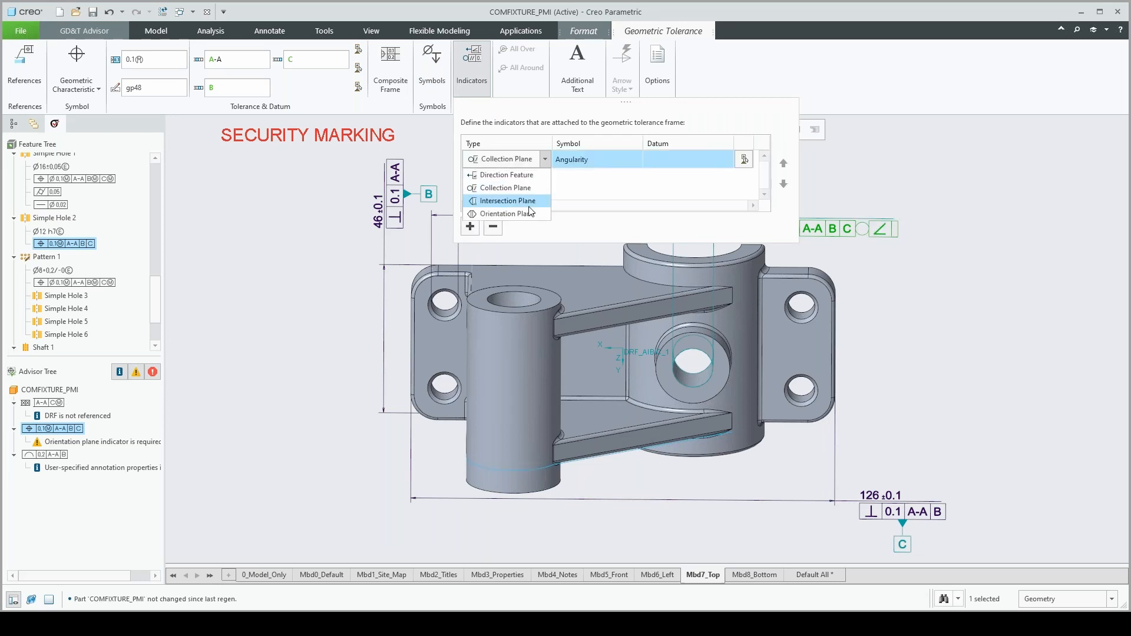
pyautogui.click(529, 212)
# Set the orientation plane indicator's symbol to Perpendicularity and its datum to A-A, and update the GD&T Advisor data
pyautogui.click(612, 164)
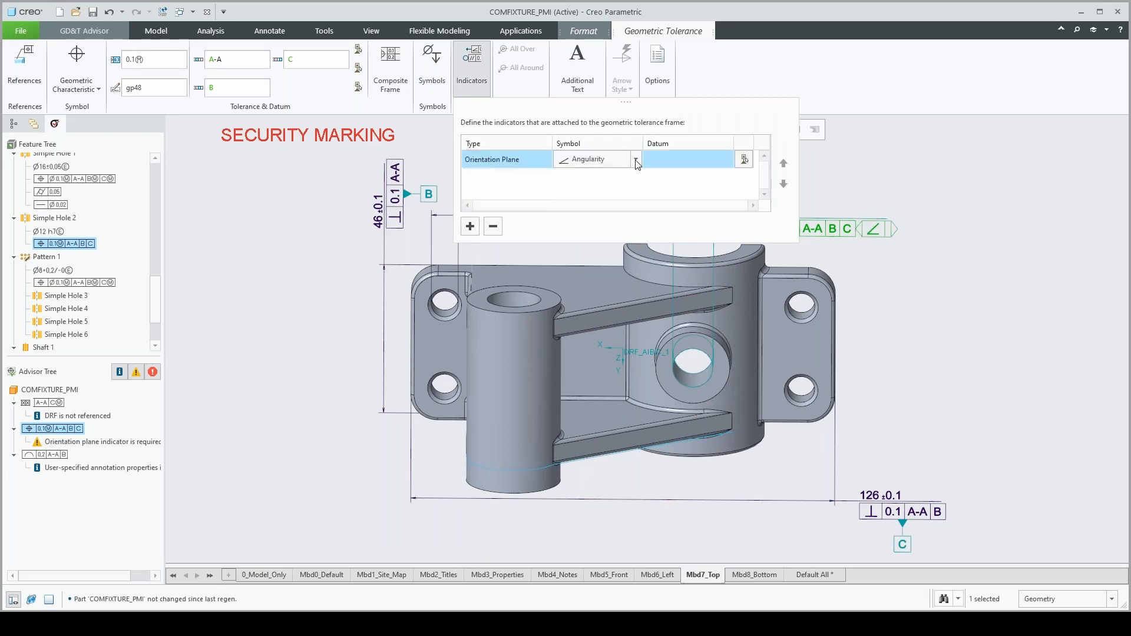
pyautogui.click(637, 160)
pyautogui.click(596, 187)
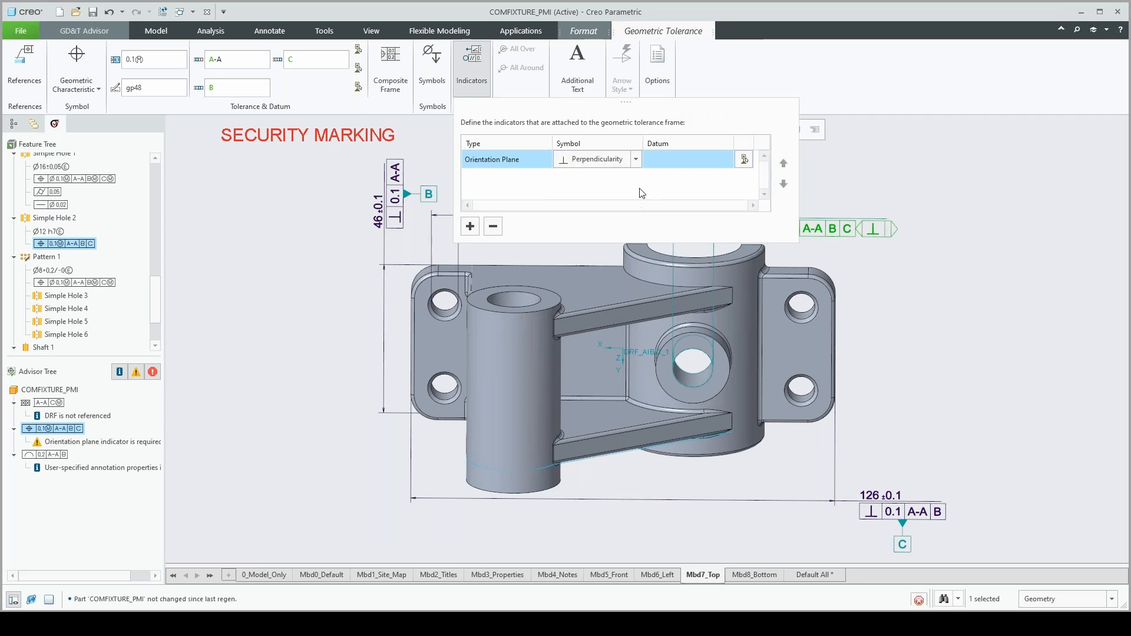
pyautogui.click(669, 162)
pyautogui.write('A-A')
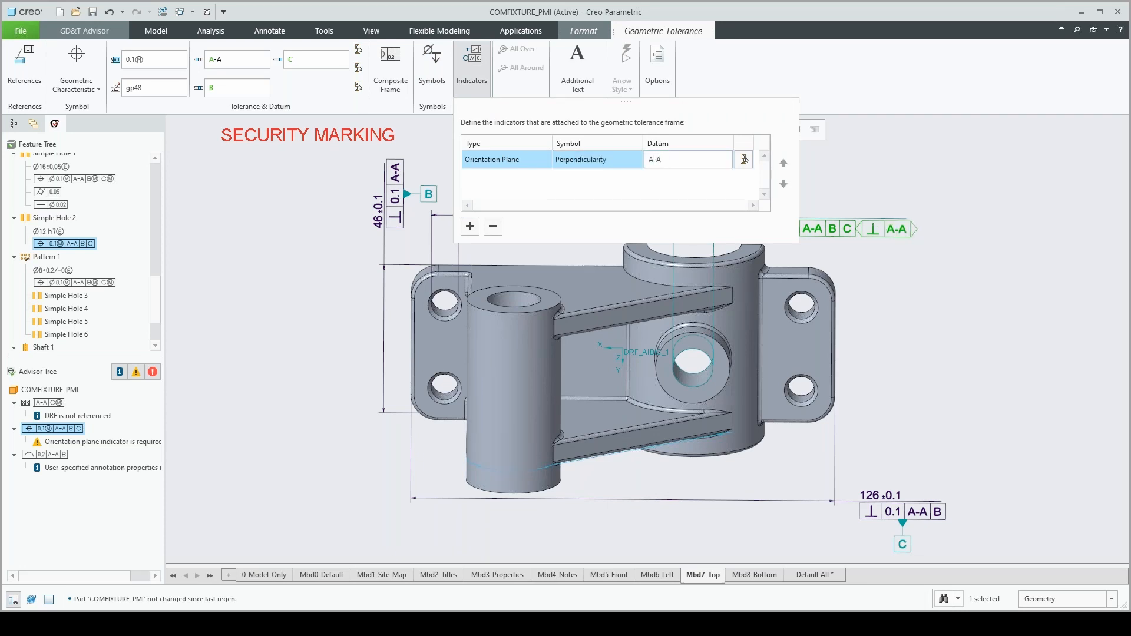
pyautogui.click(881, 175)
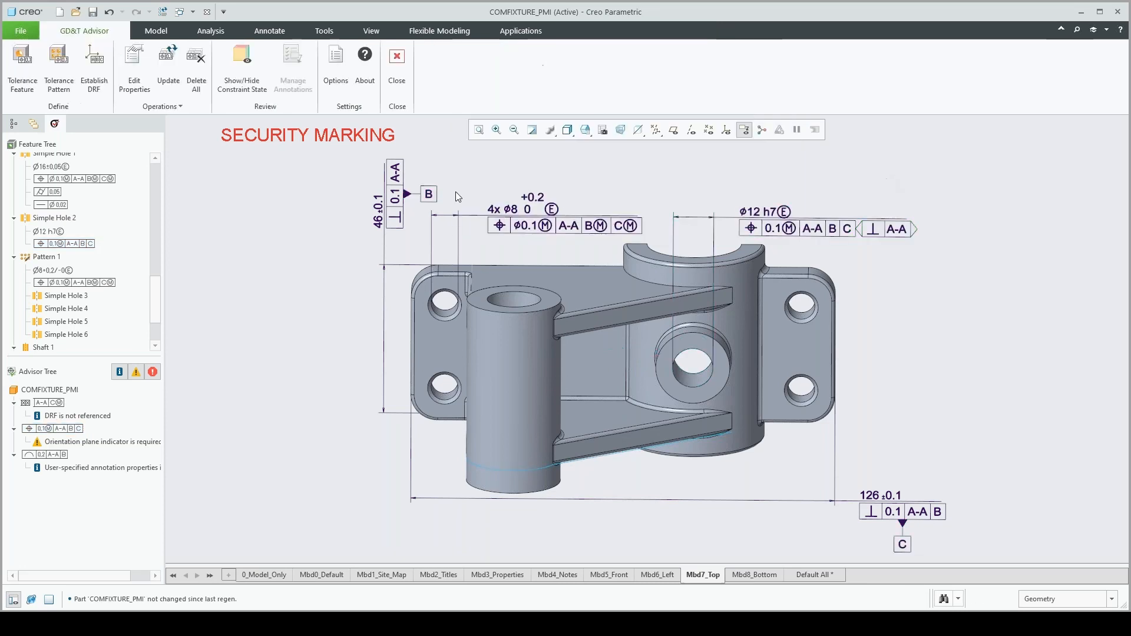
pyautogui.click(168, 66)
# Activate the Mbd5_Front combination state and run a semantic query on note 2 to examine the surfaces its 0.3 profile tolerance governs
pyautogui.moveTo(439, 402); pyautogui.dragTo(447, 387, button='middle')
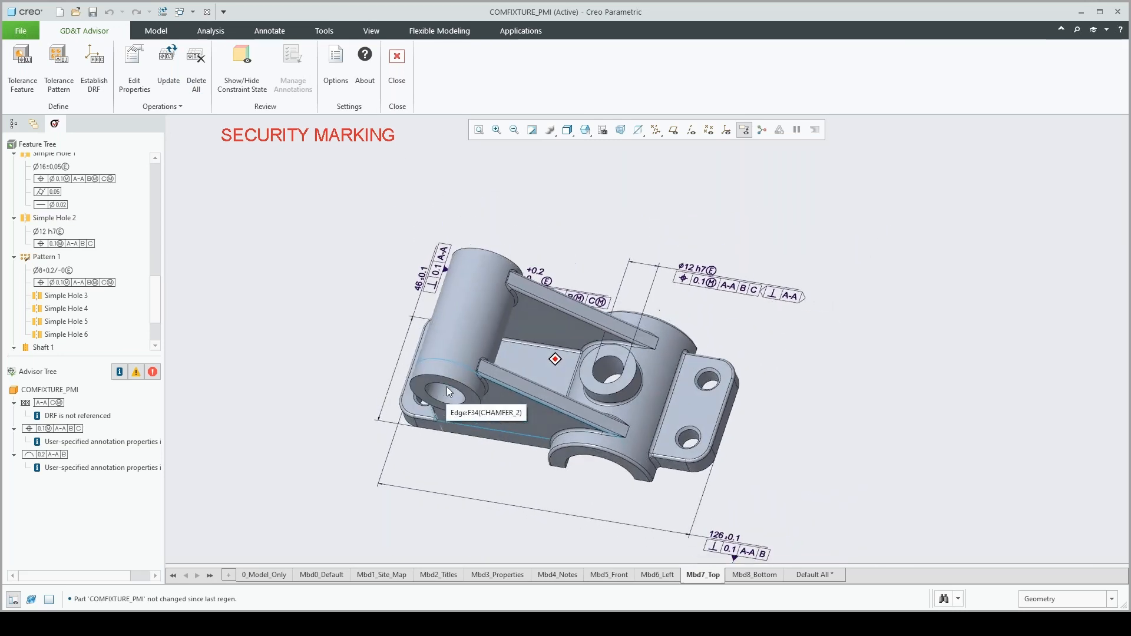
pyautogui.scroll(-4, 446, 387)
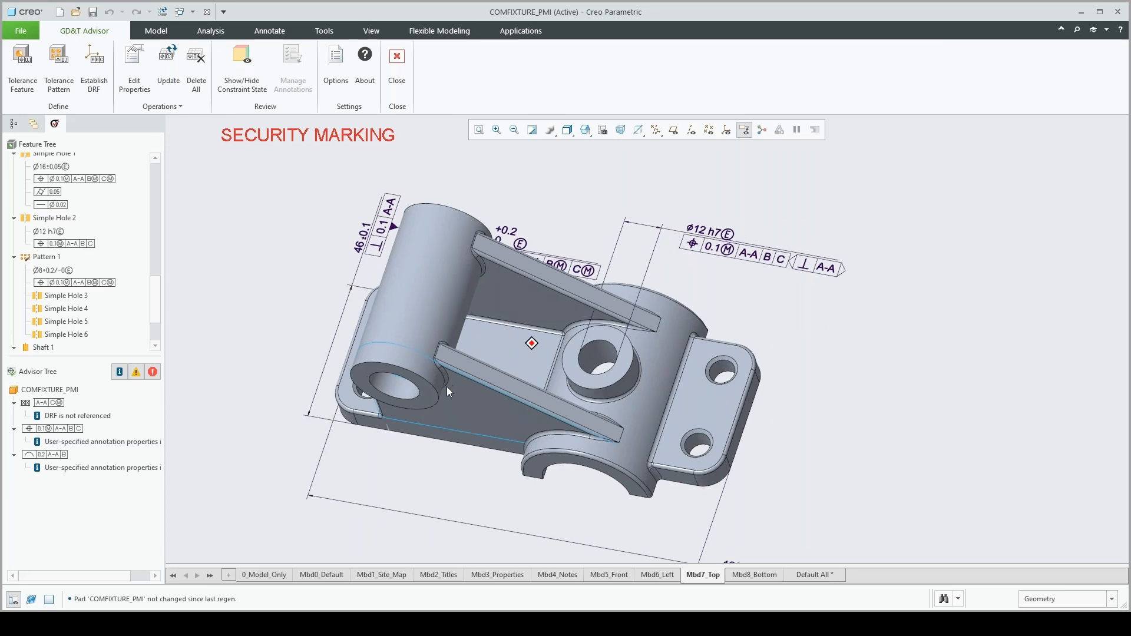
pyautogui.scroll(1, 446, 386)
pyautogui.moveTo(446, 386); pyautogui.dragTo(446, 386, button='middle')
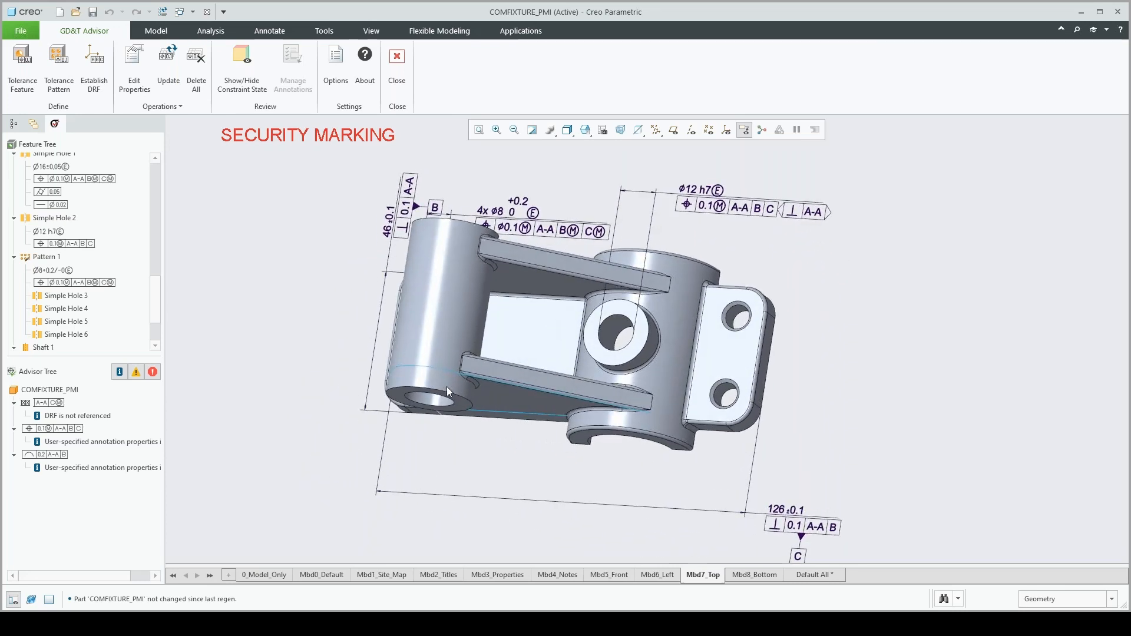
pyautogui.click(610, 577)
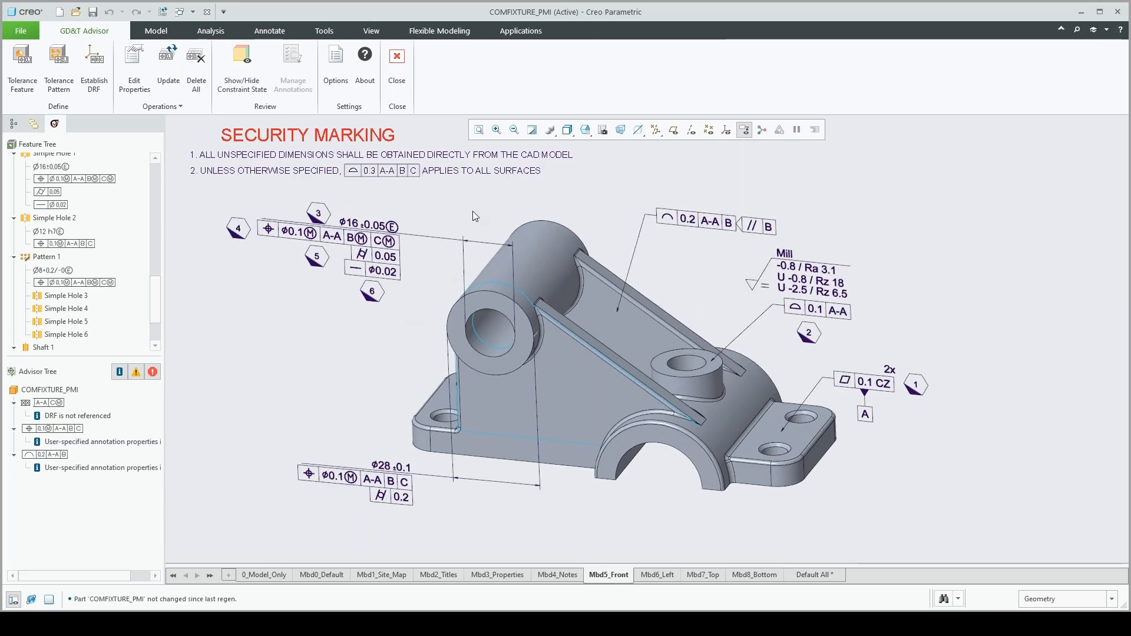
pyautogui.doubleClick(386, 171)
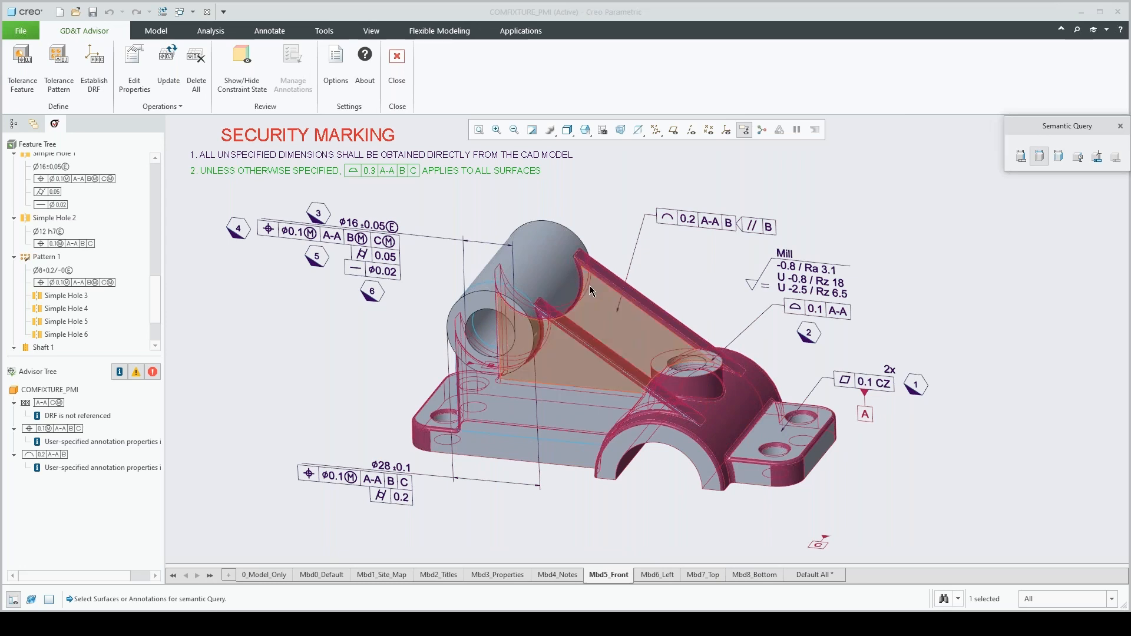
pyautogui.click(1121, 127)
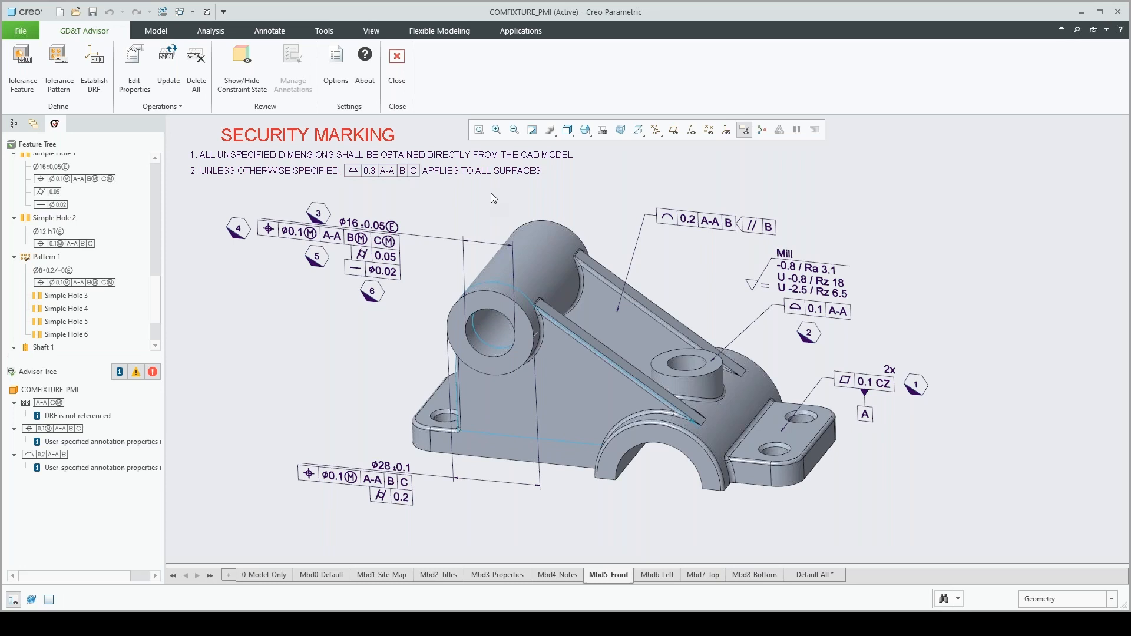
# Set the ø16 hole, Simple Hole 1, as a datum feature with the label D
pyautogui.click(376, 227)
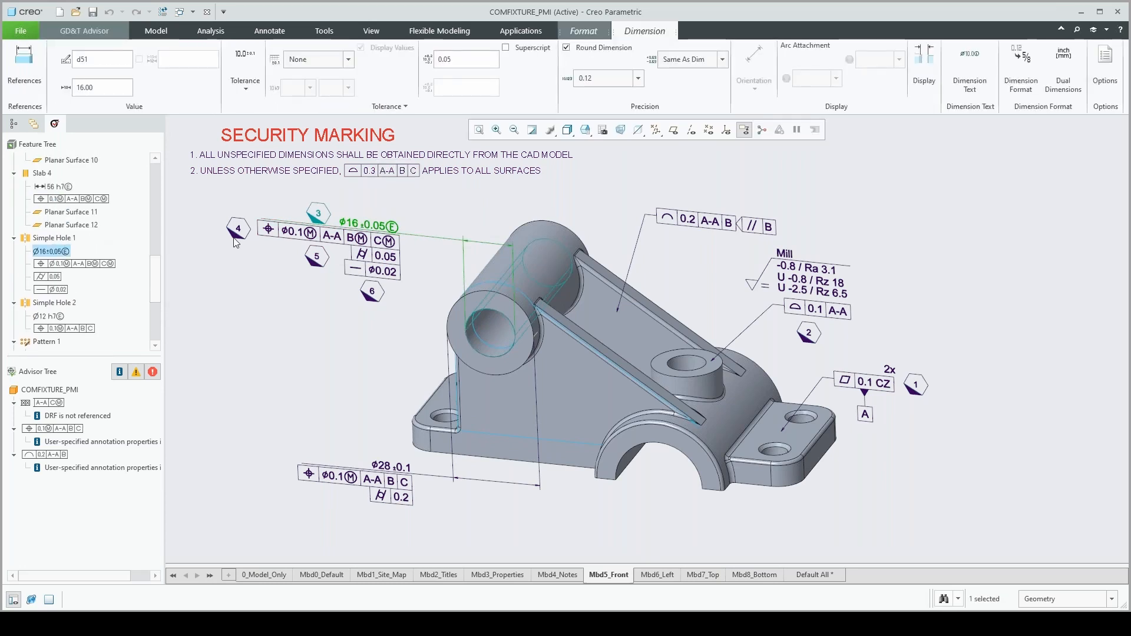
pyautogui.click(52, 238)
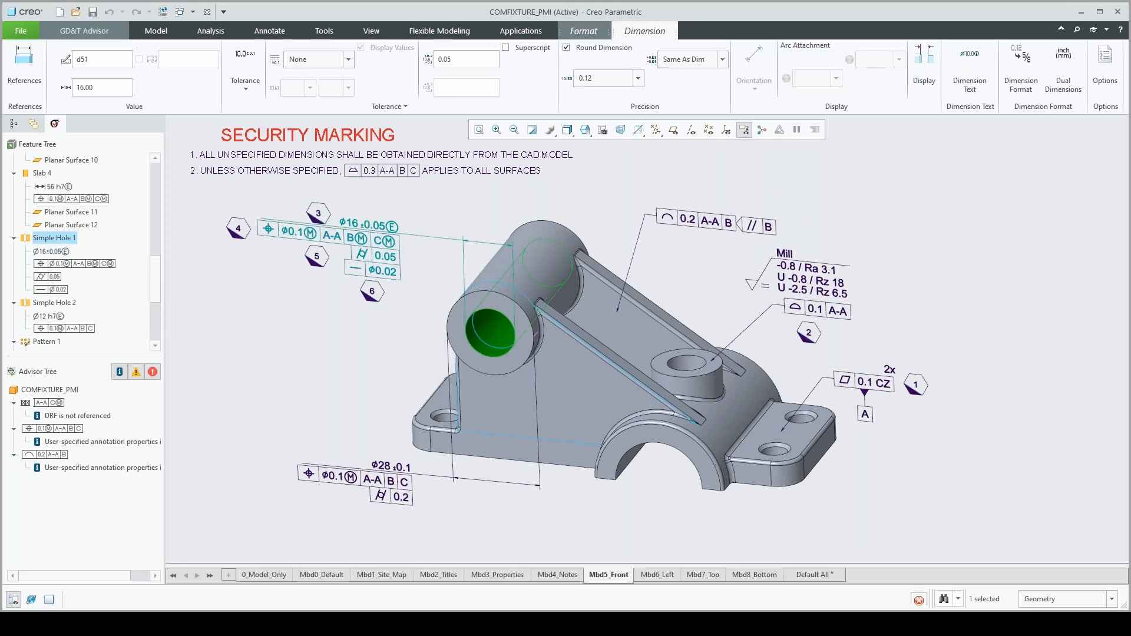
pyautogui.rightClick(56, 238)
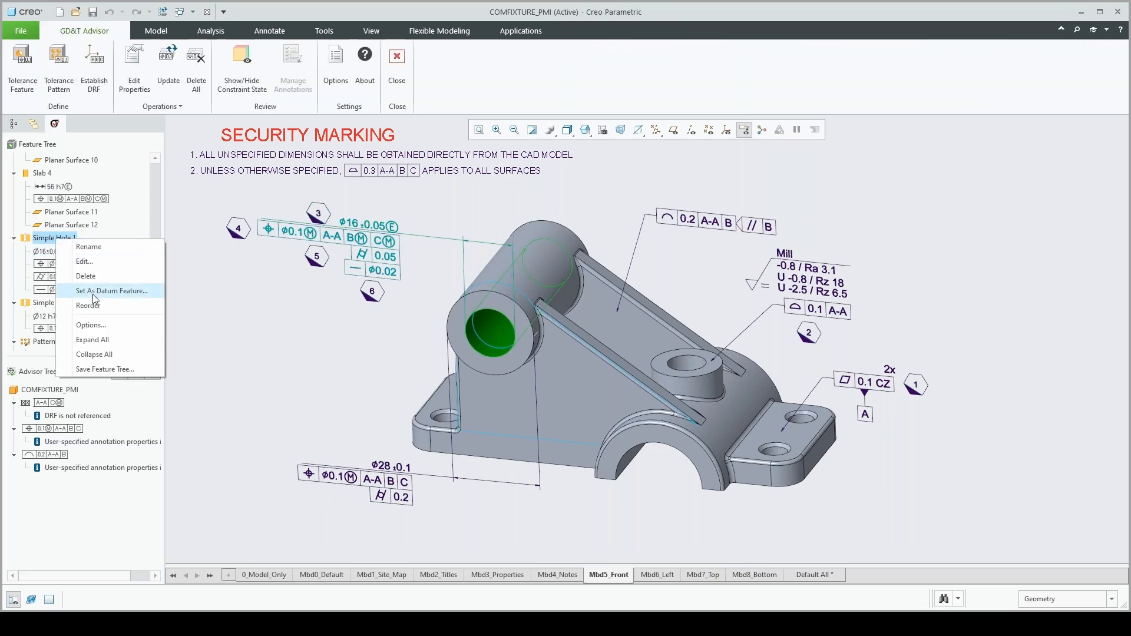
pyautogui.click(93, 293)
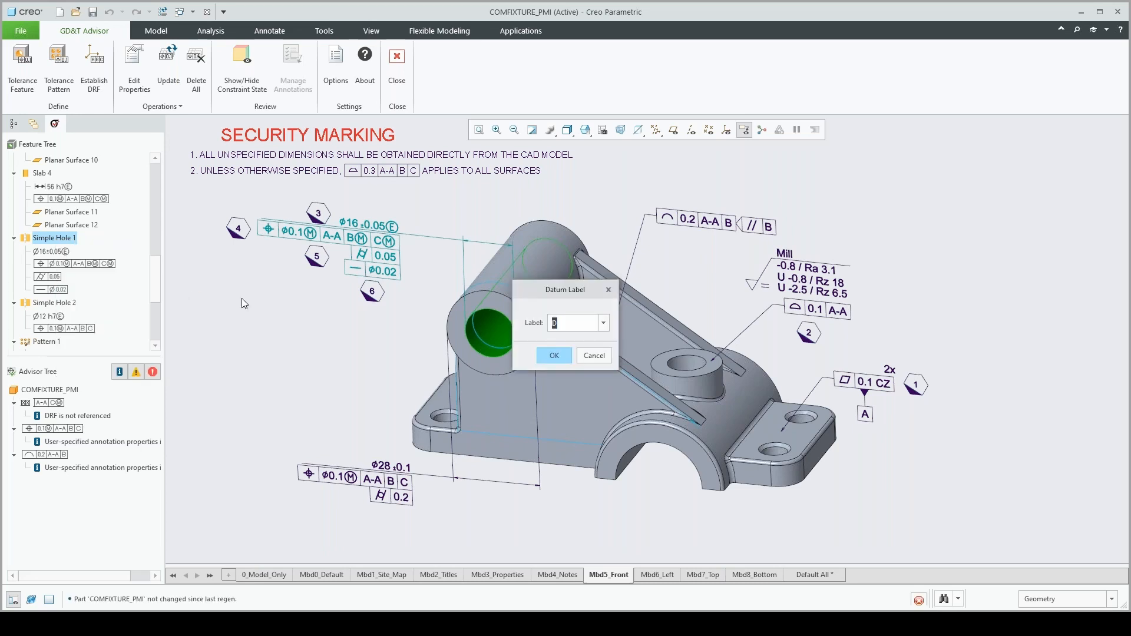
pyautogui.click(552, 356)
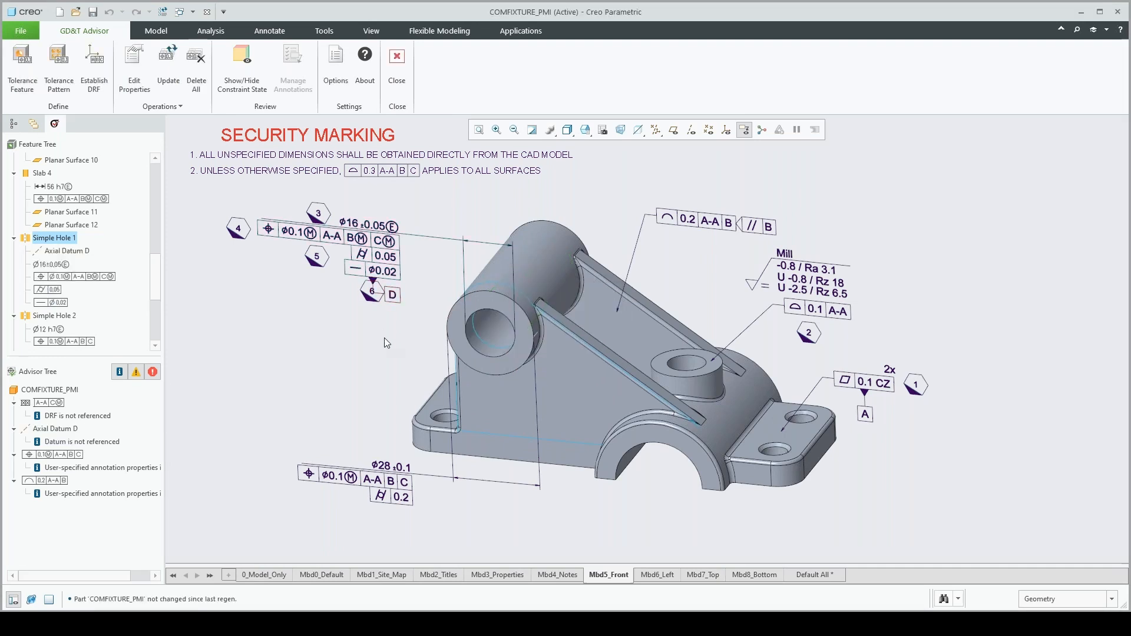
# Reattach the datum D symbol to the witness line of the ø16 hole dimension and place it beside the cylindrical boss
pyautogui.click(393, 295)
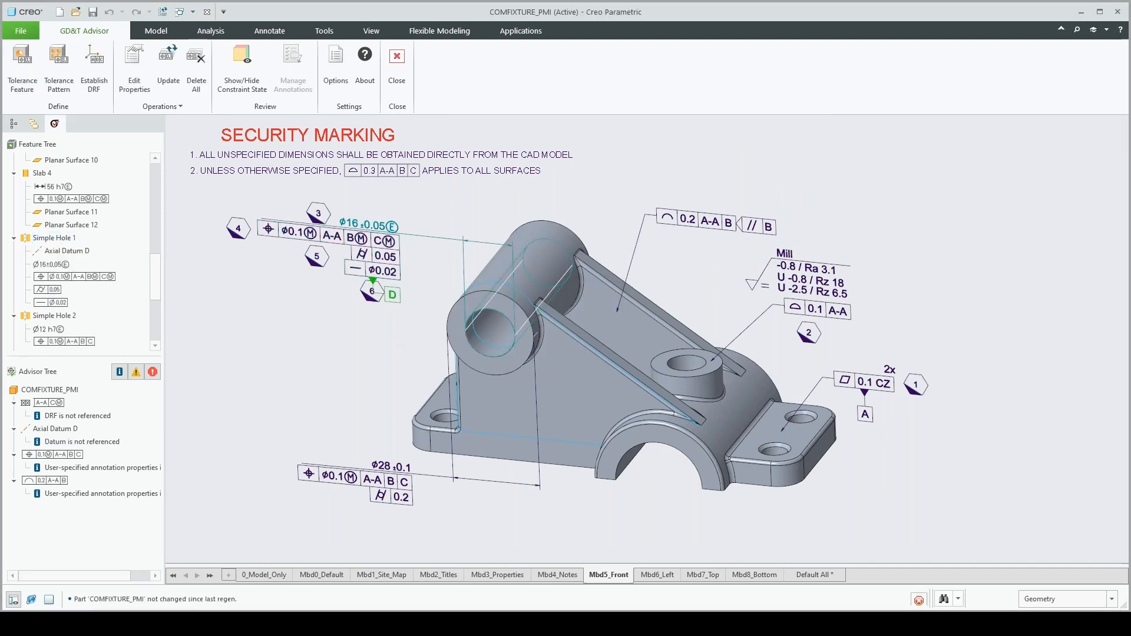
pyautogui.click(402, 216)
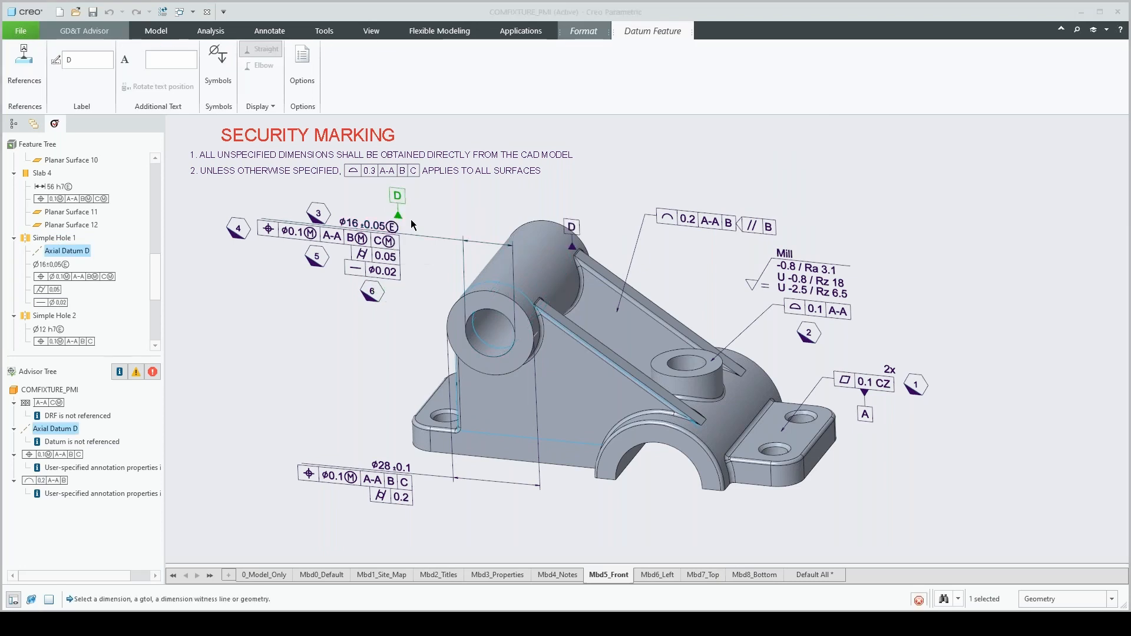
pyautogui.click(517, 267)
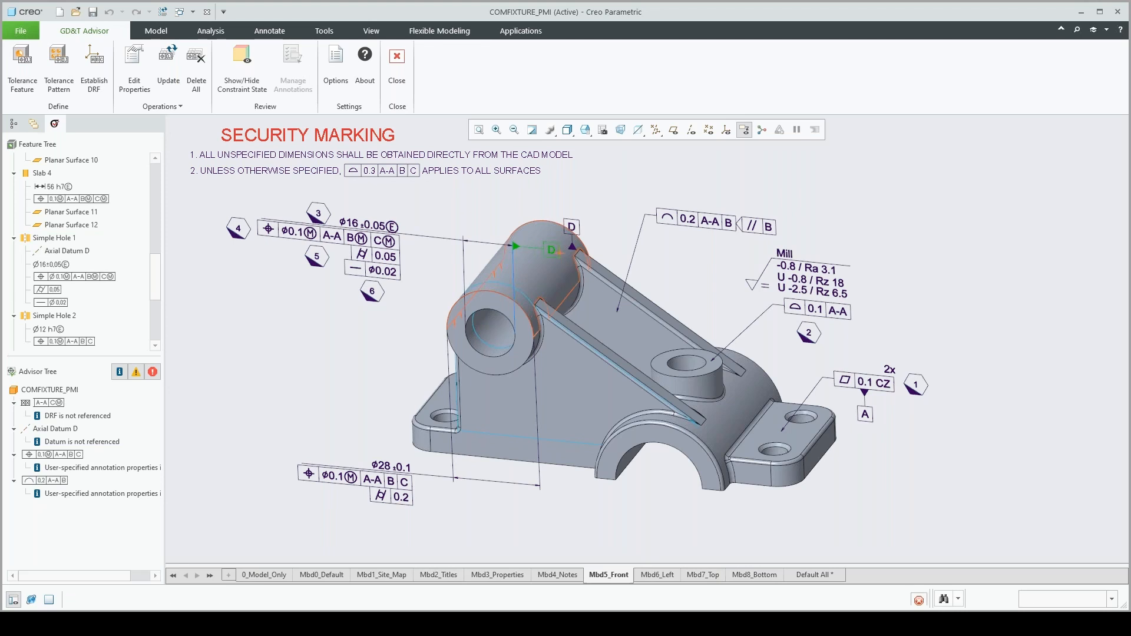
pyautogui.middleClick(562, 254)
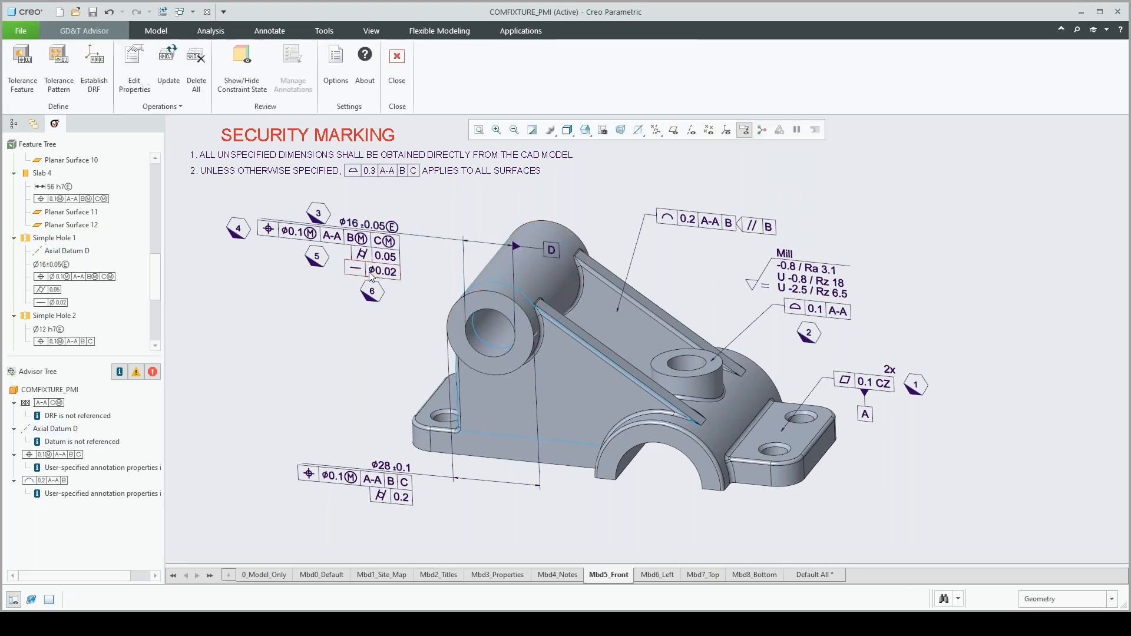
pyautogui.moveTo(709, 360); pyautogui.dragTo(711, 329, button='middle')
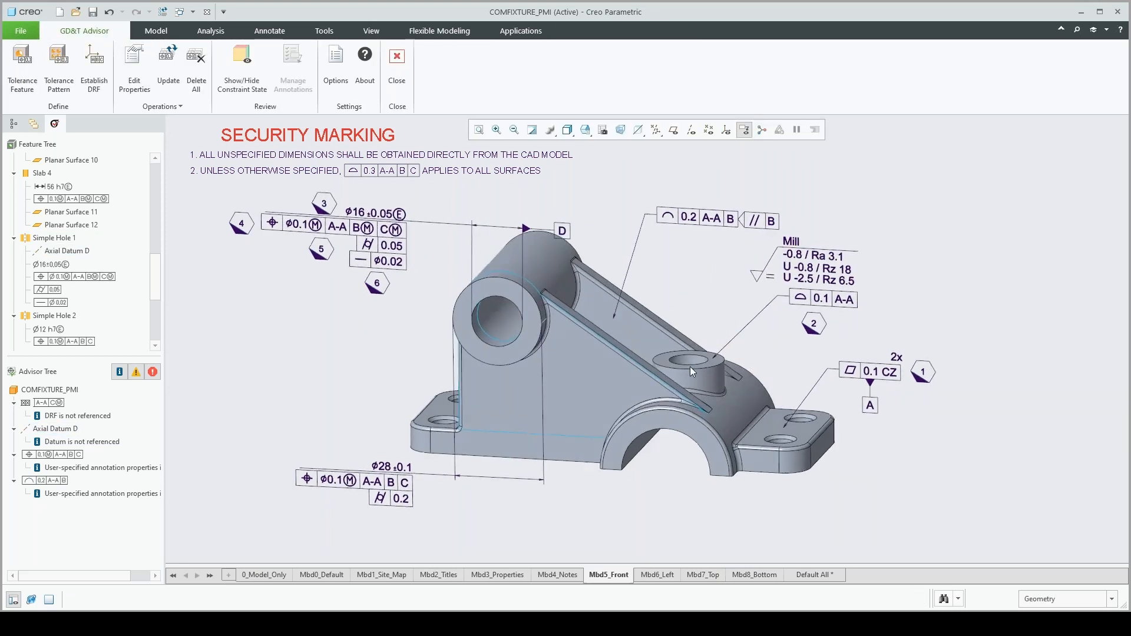
pyautogui.scroll(2, 680, 495)
pyautogui.scroll(-2, 615, 417)
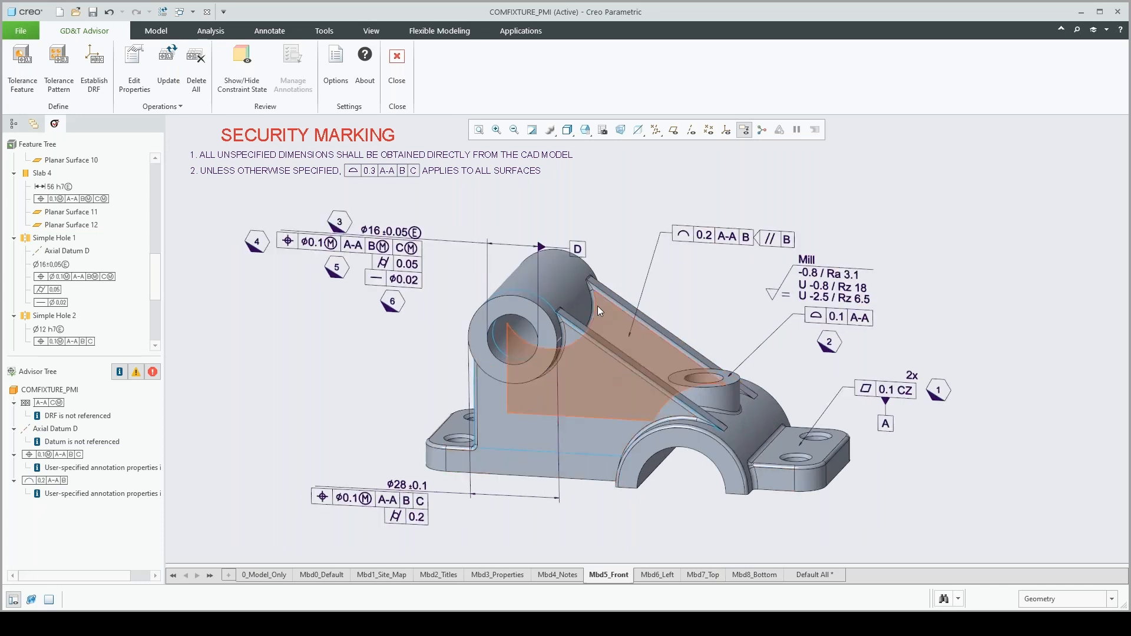